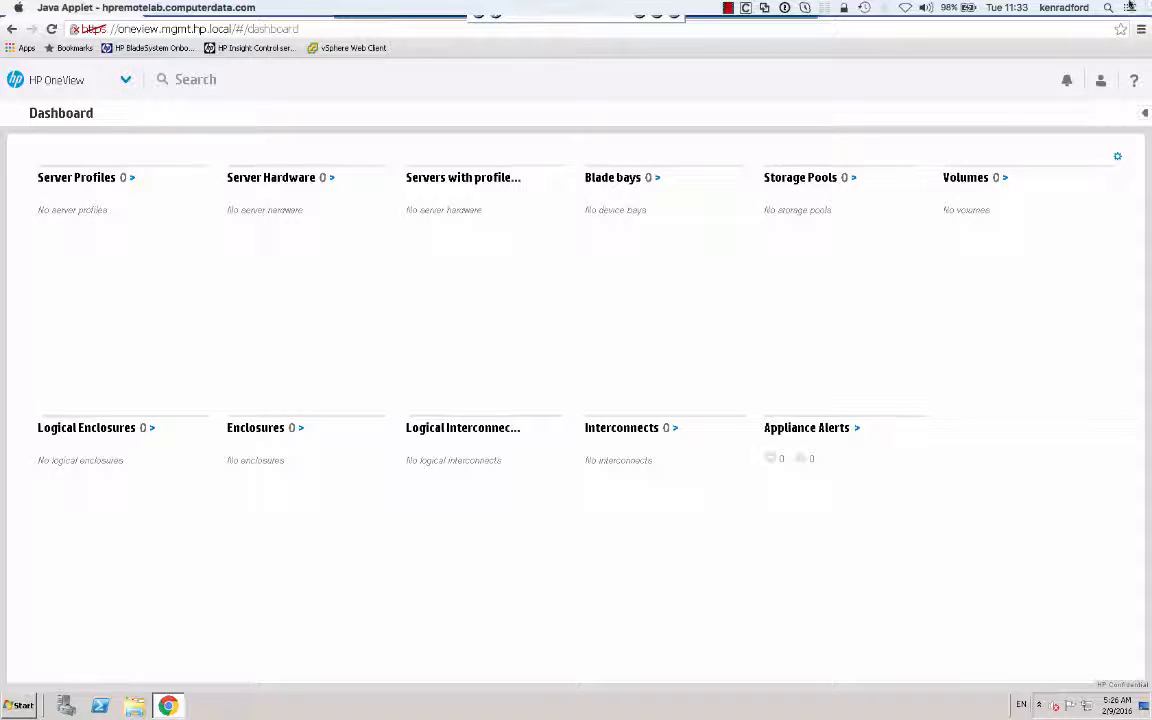
Step: Start creating a new network named "vlan 1-a" with the Ethernet type
click(120, 84)
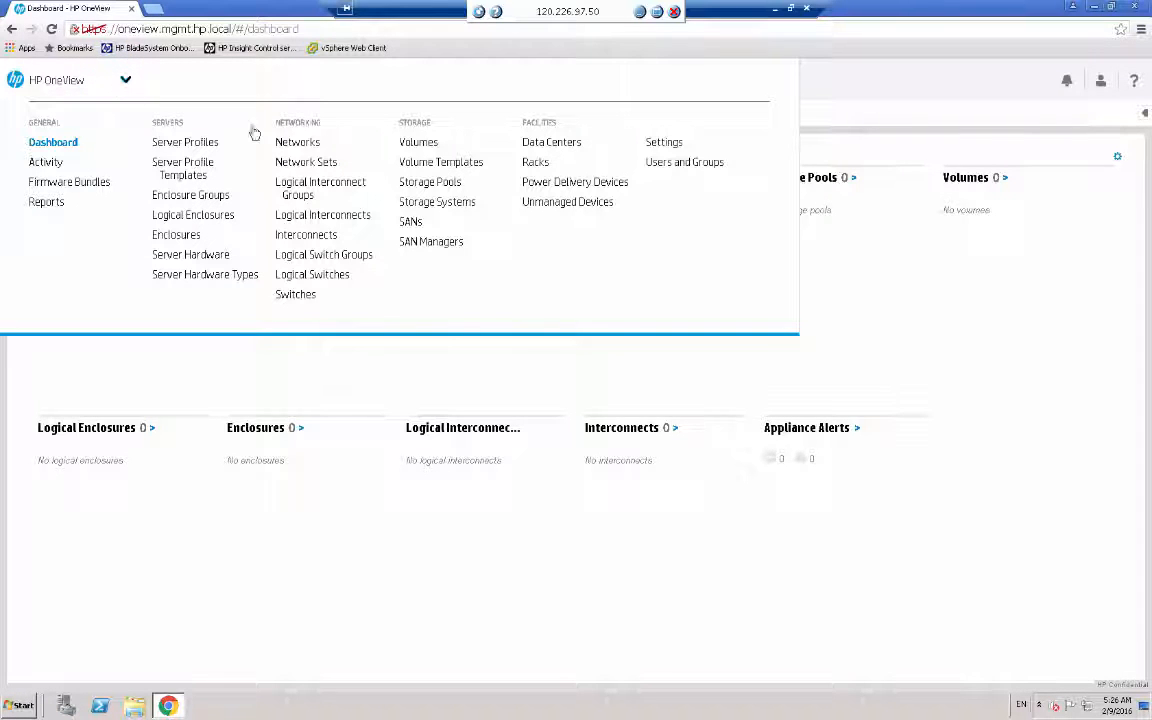
click(299, 146)
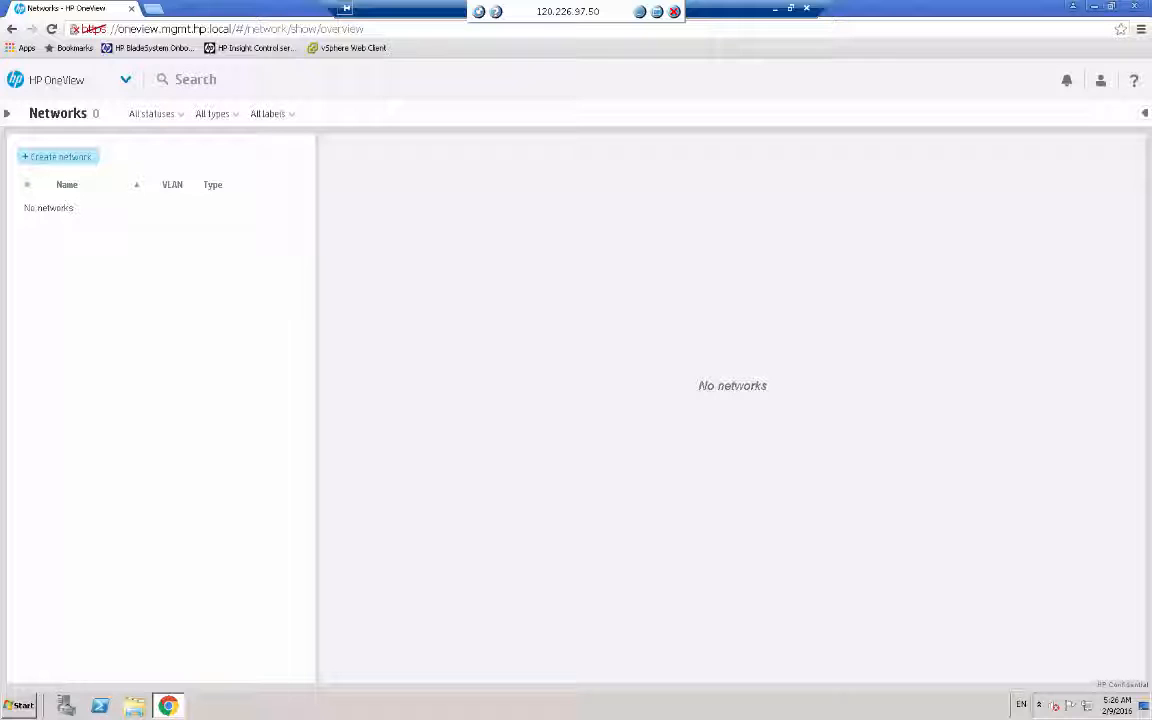
click(60, 157)
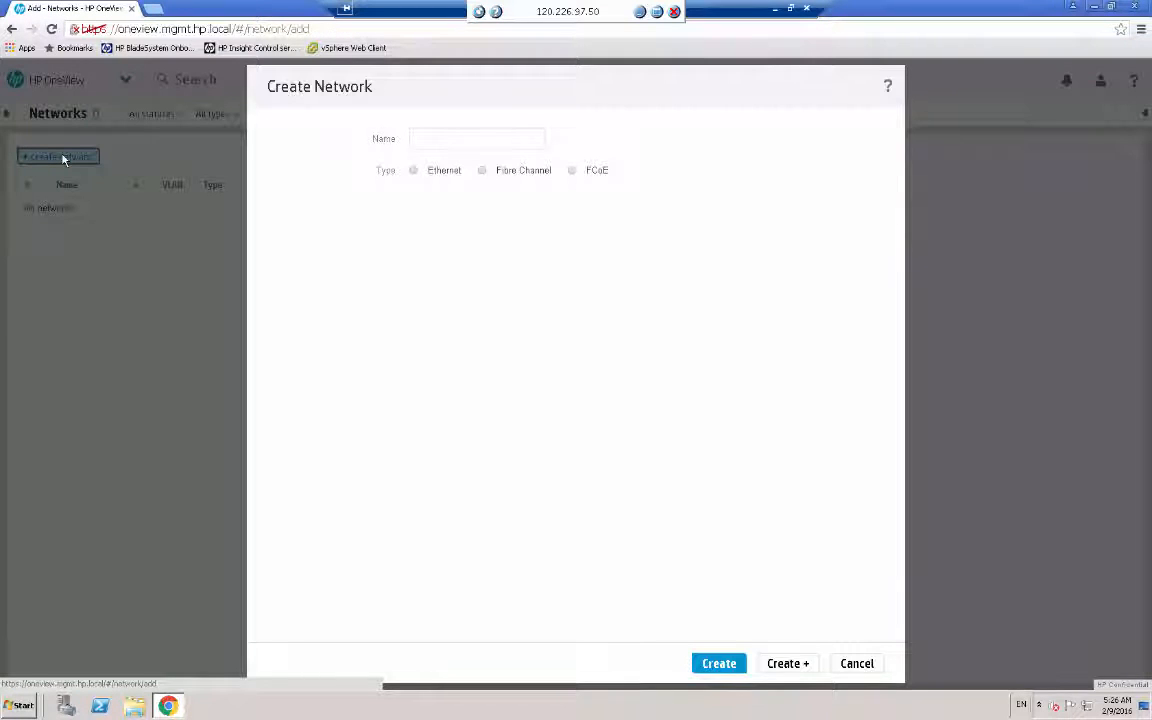
click(452, 139)
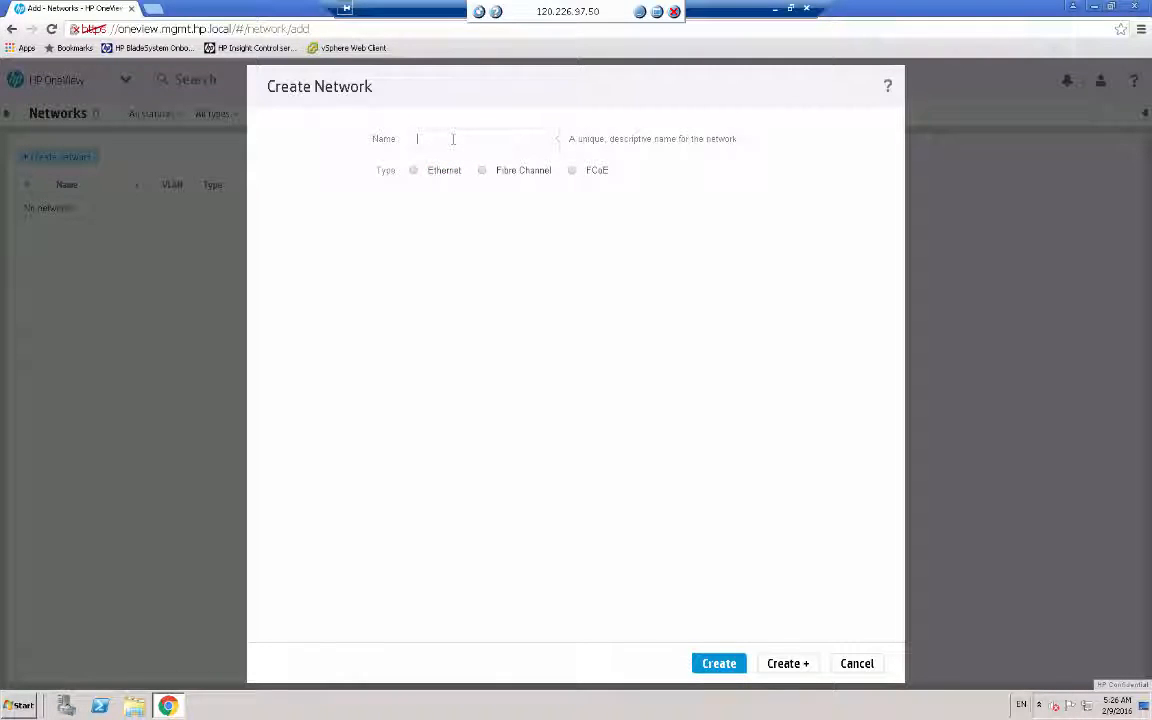
text(vlan 1)
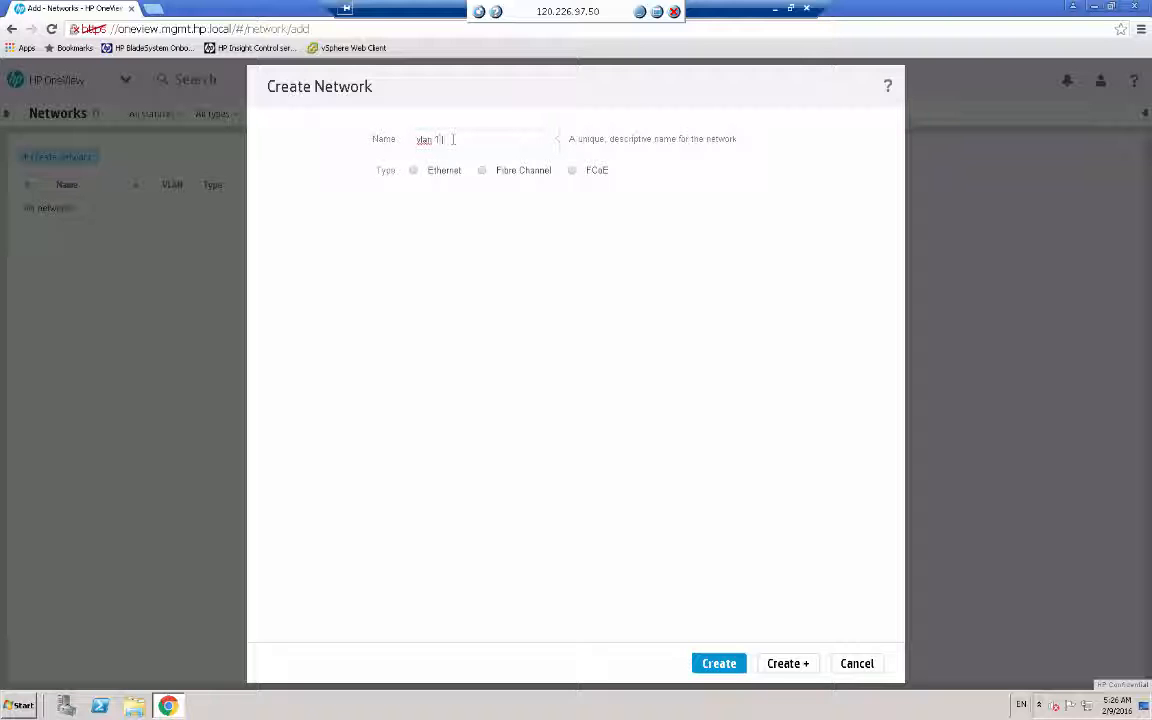
text(-a)
click(413, 172)
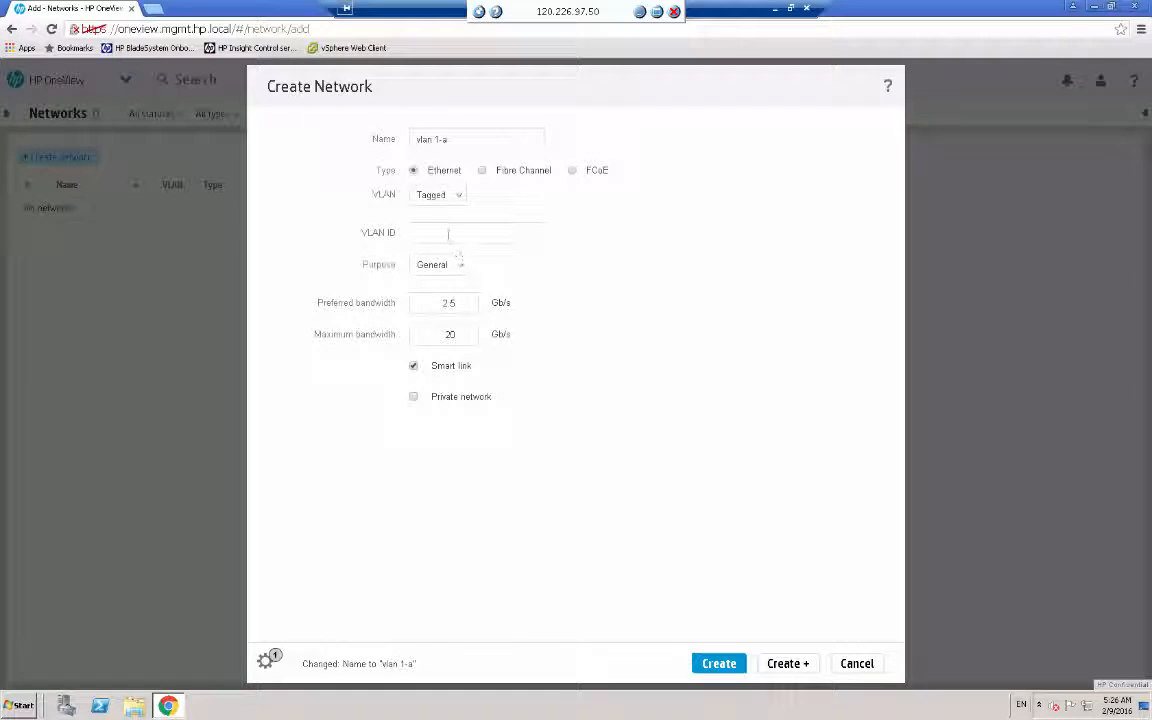
Step: Give the vlan 1-a network VLAN ID 1 and set its purpose to Management
click(449, 232)
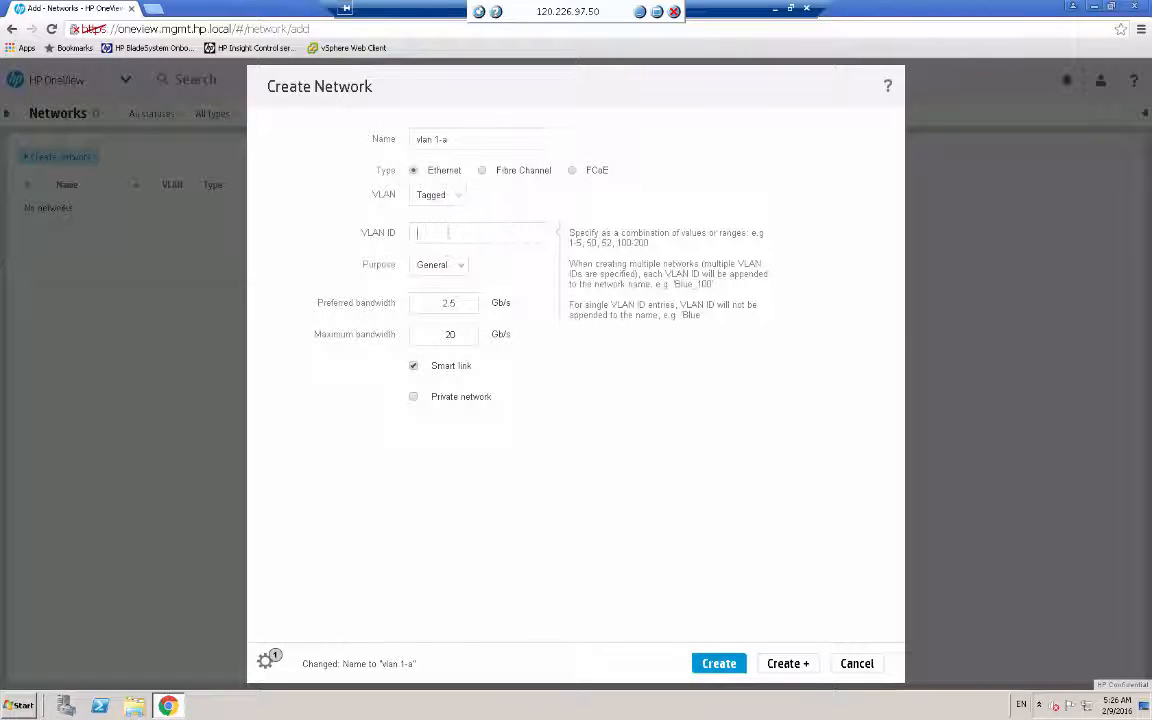
text(1)
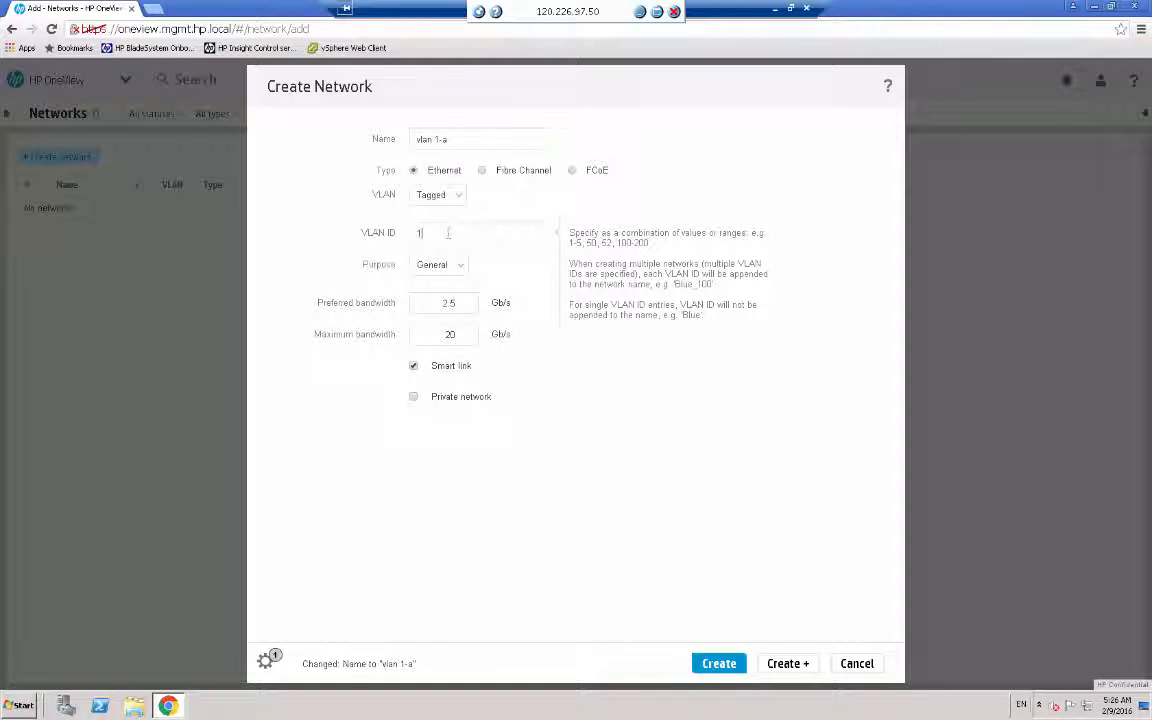
click(463, 264)
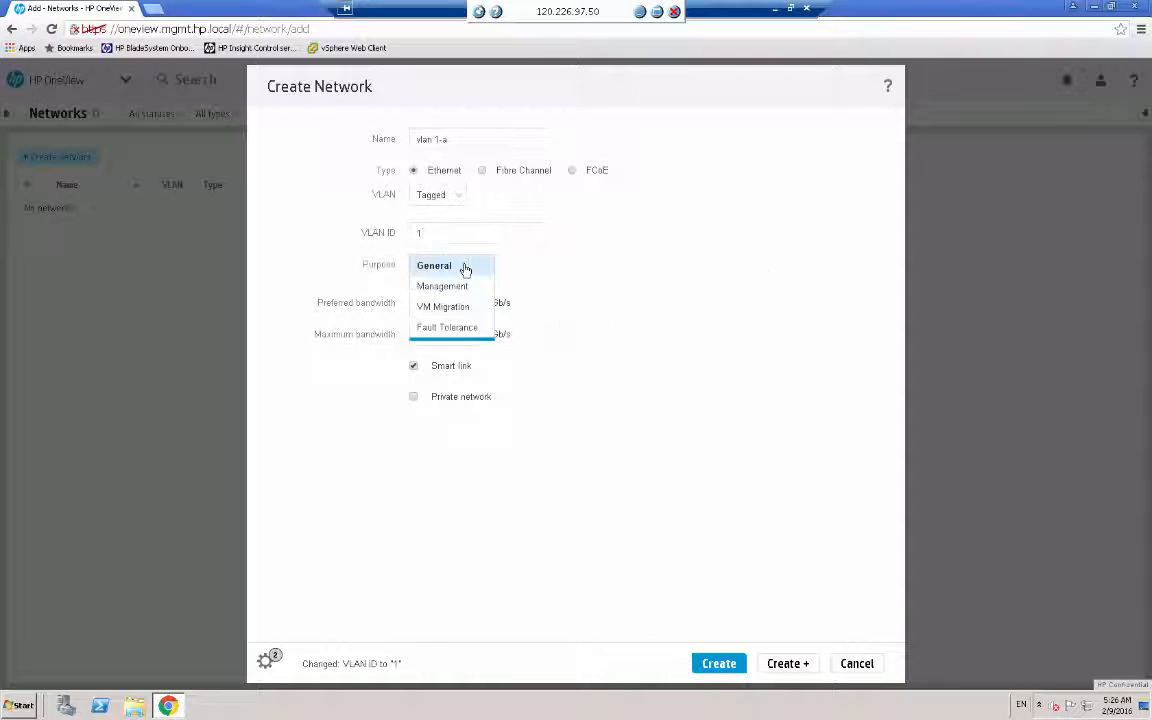
click(453, 287)
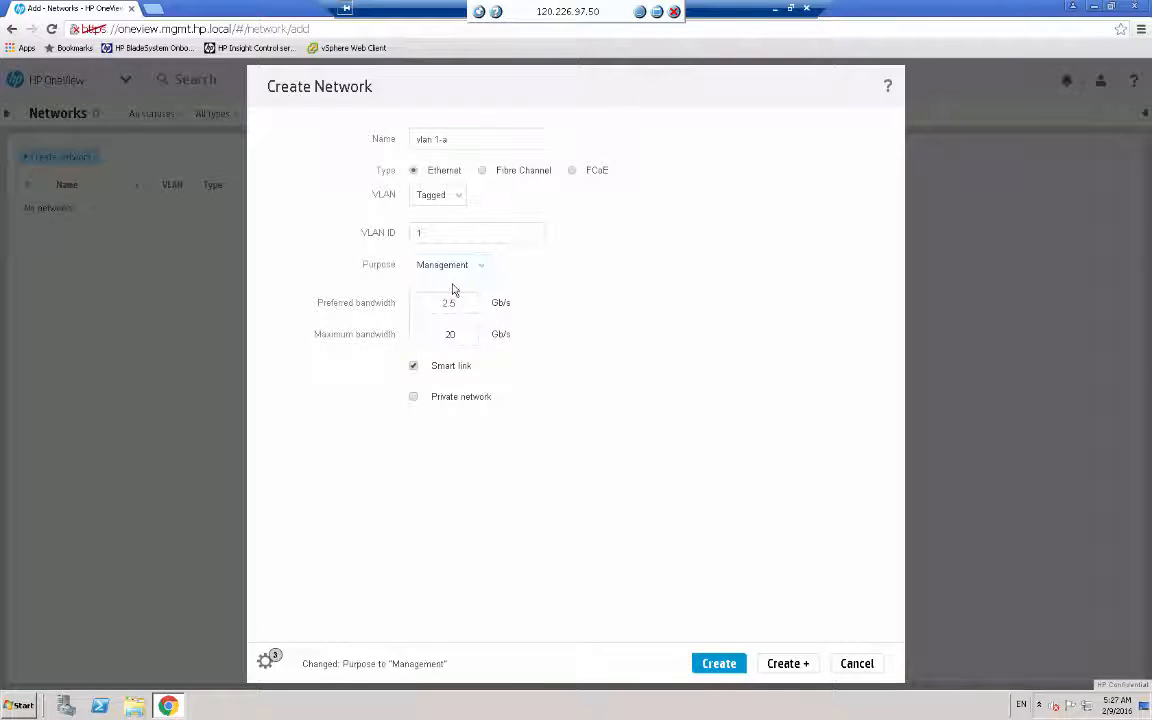
Step: Set vlan 1-a's preferred bandwidth to 0.5 Gb/s and maximum bandwidth to 10 Gb/s, and create the network
click(440, 302)
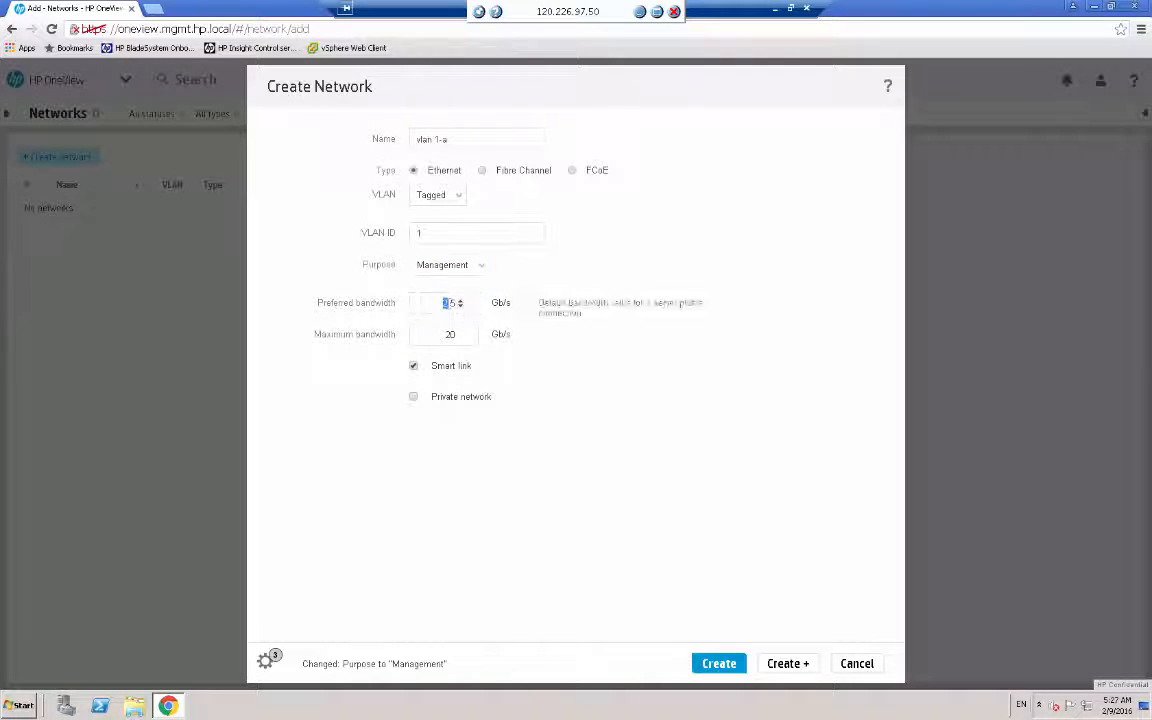
text(0)
click(441, 336)
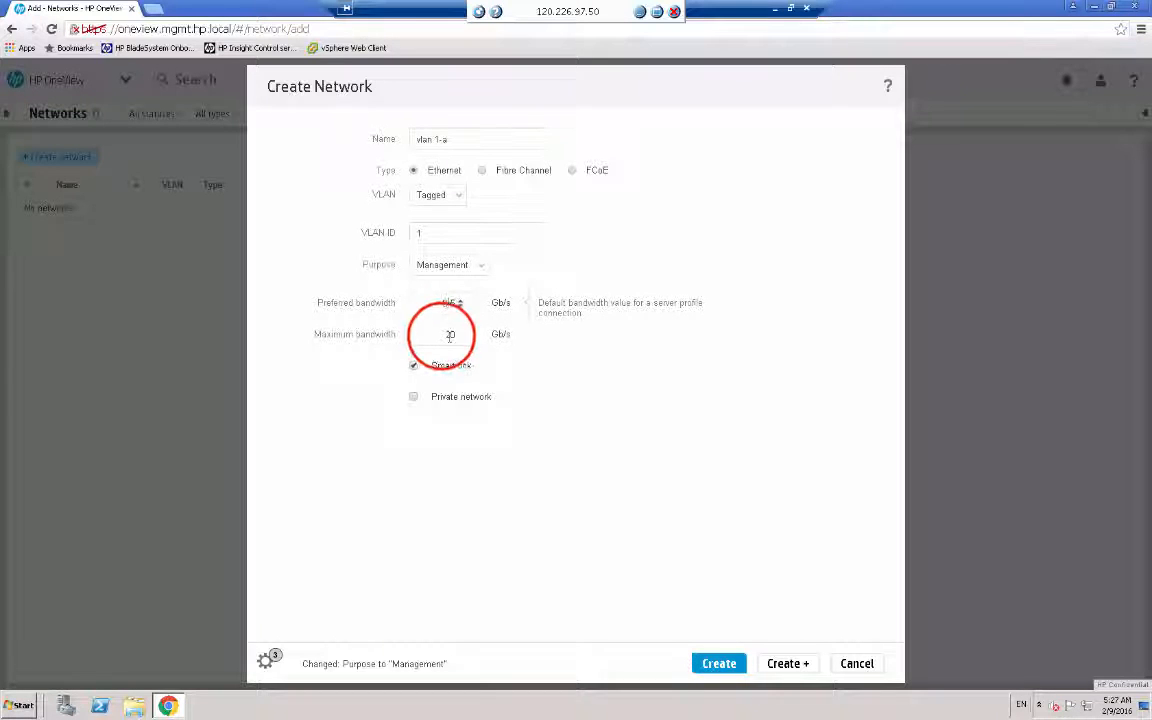
double_click(450, 334)
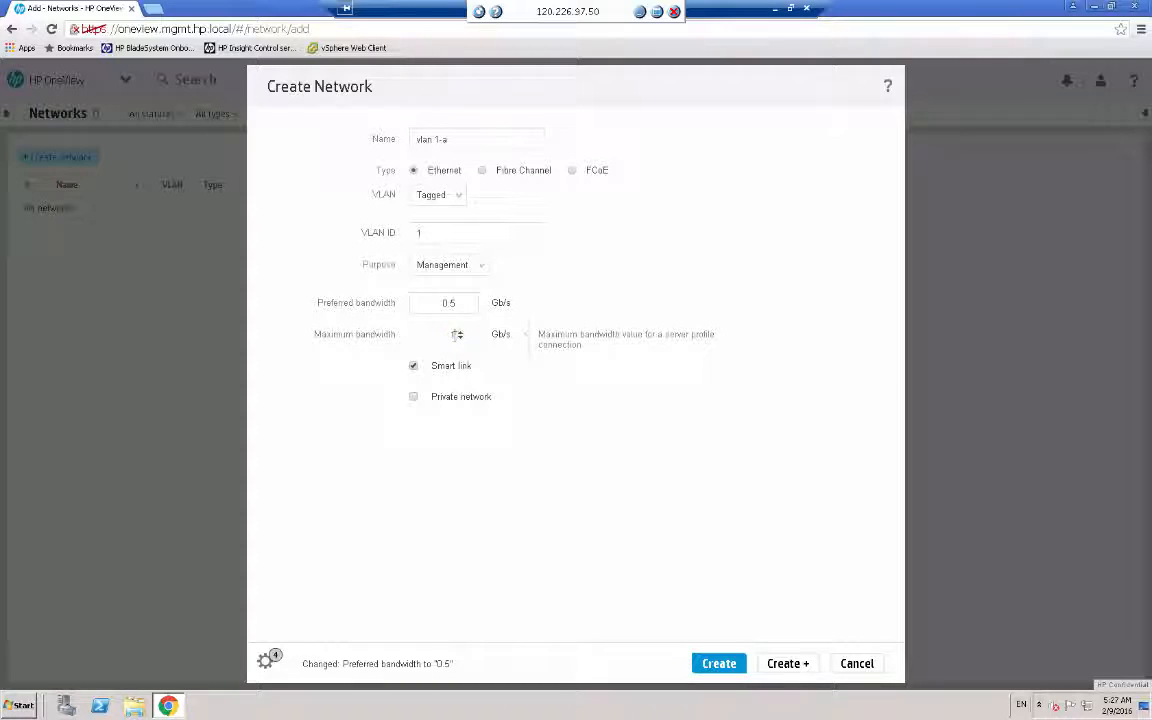
text(10)
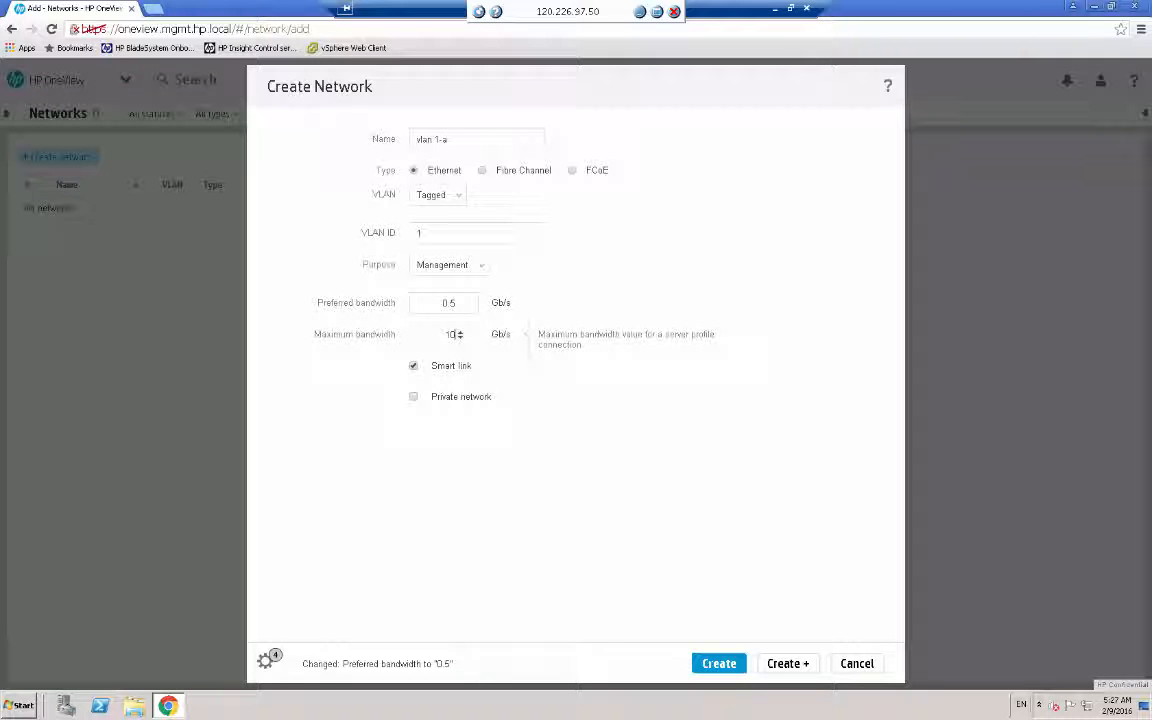
click(797, 663)
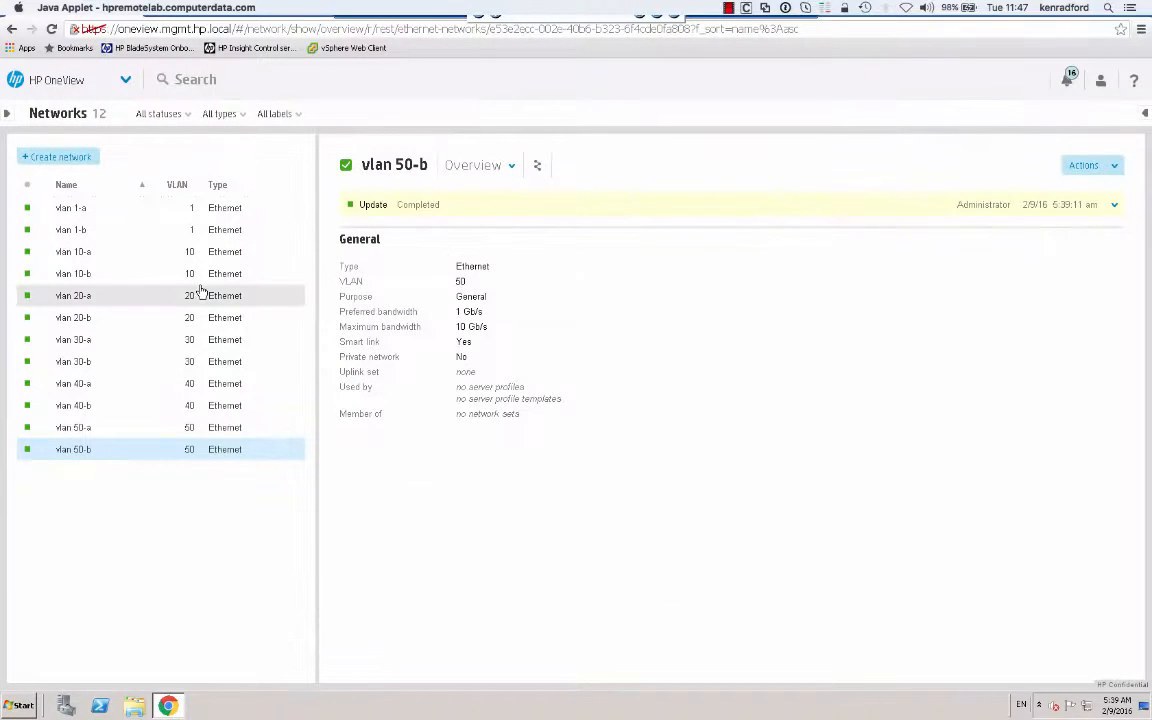
Step: Review the general settings of vlan 1-a, 10-a and 20-a, followed by each b-side network from vlan 1-b to vlan 50-b
click(142, 155)
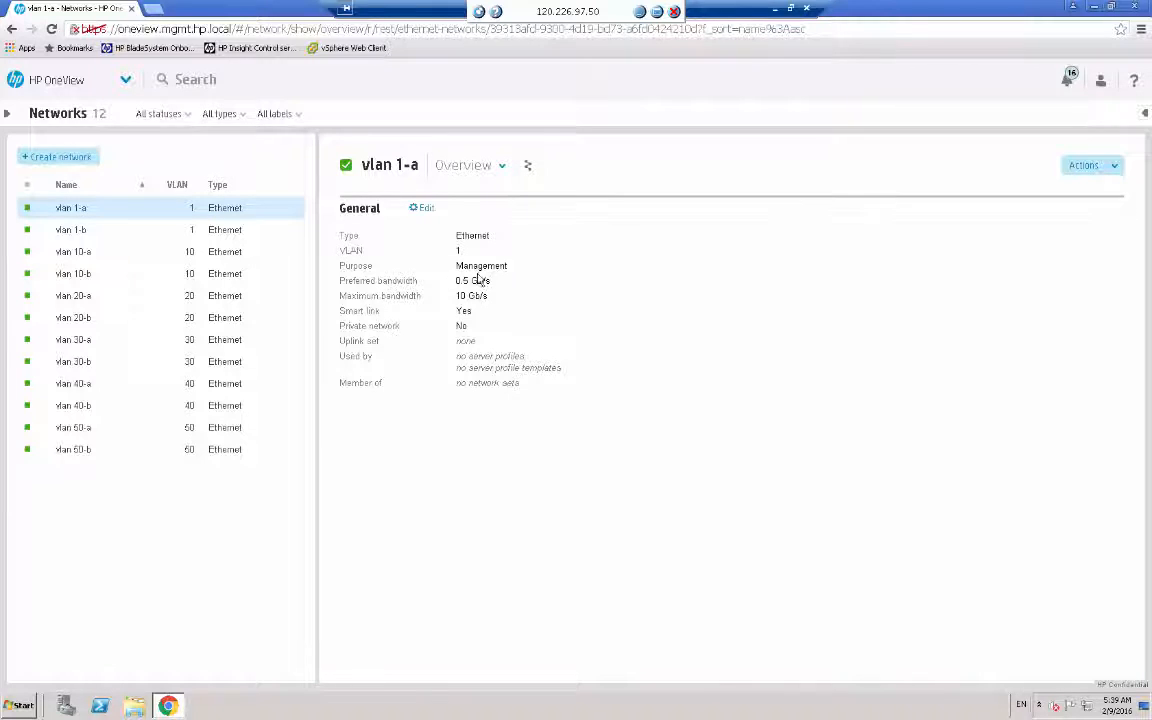
click(85, 253)
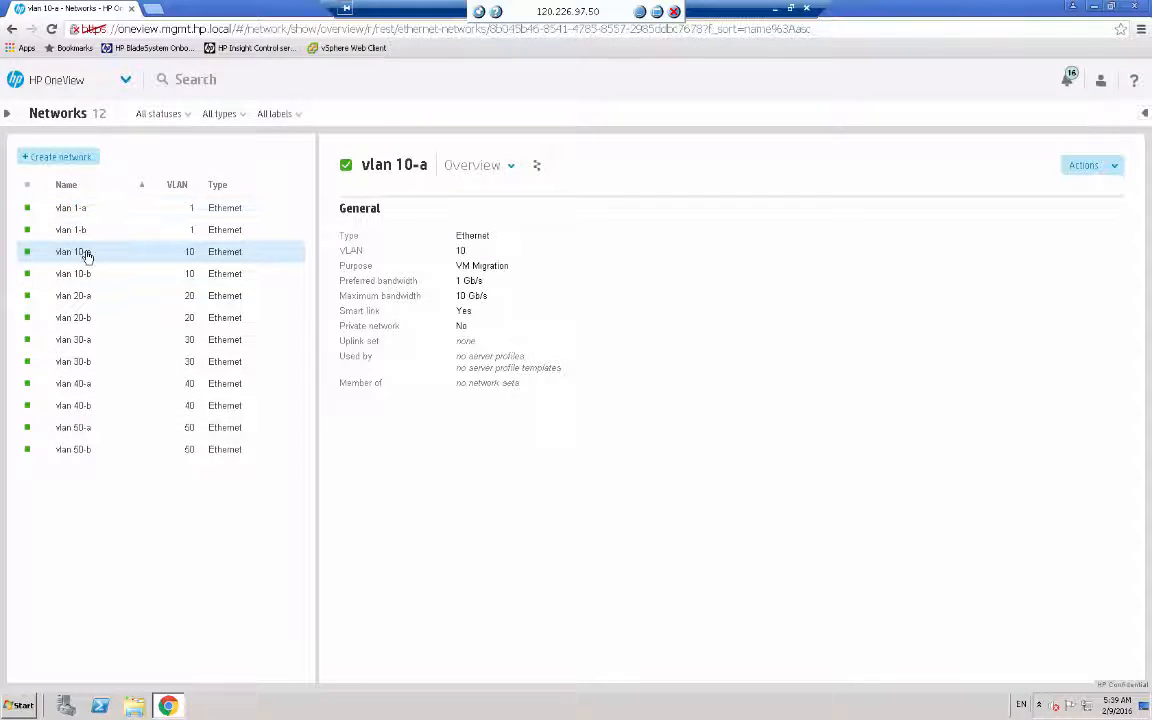
click(514, 265)
click(90, 296)
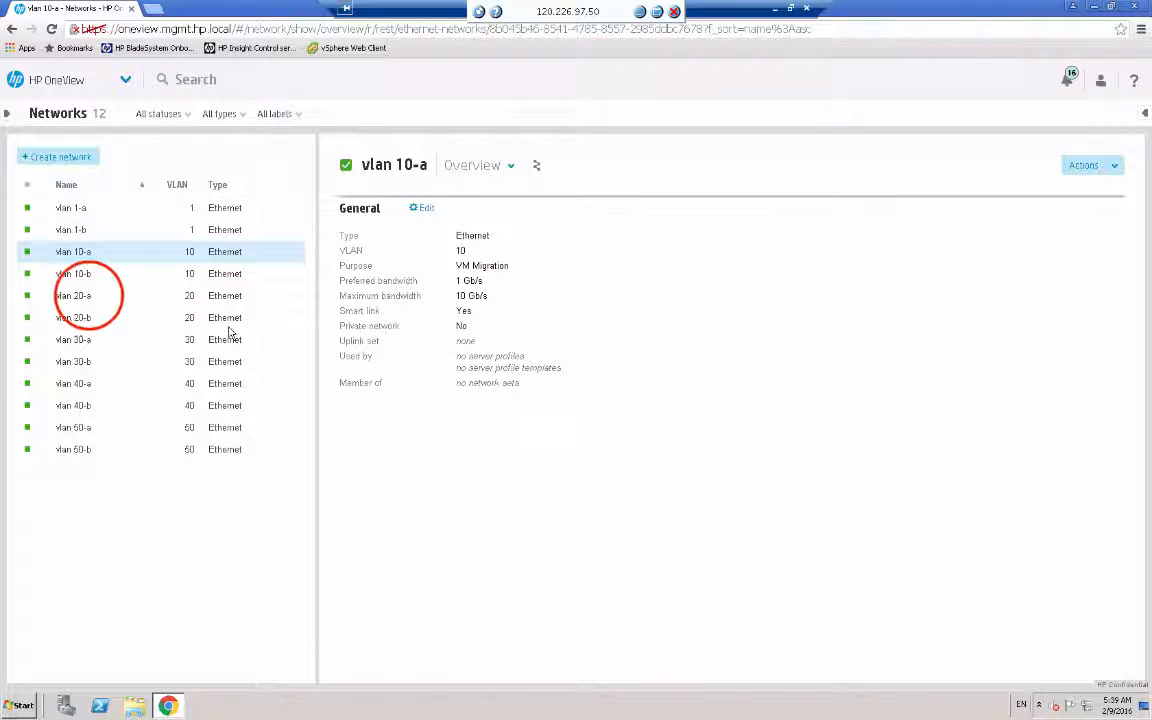
click(506, 265)
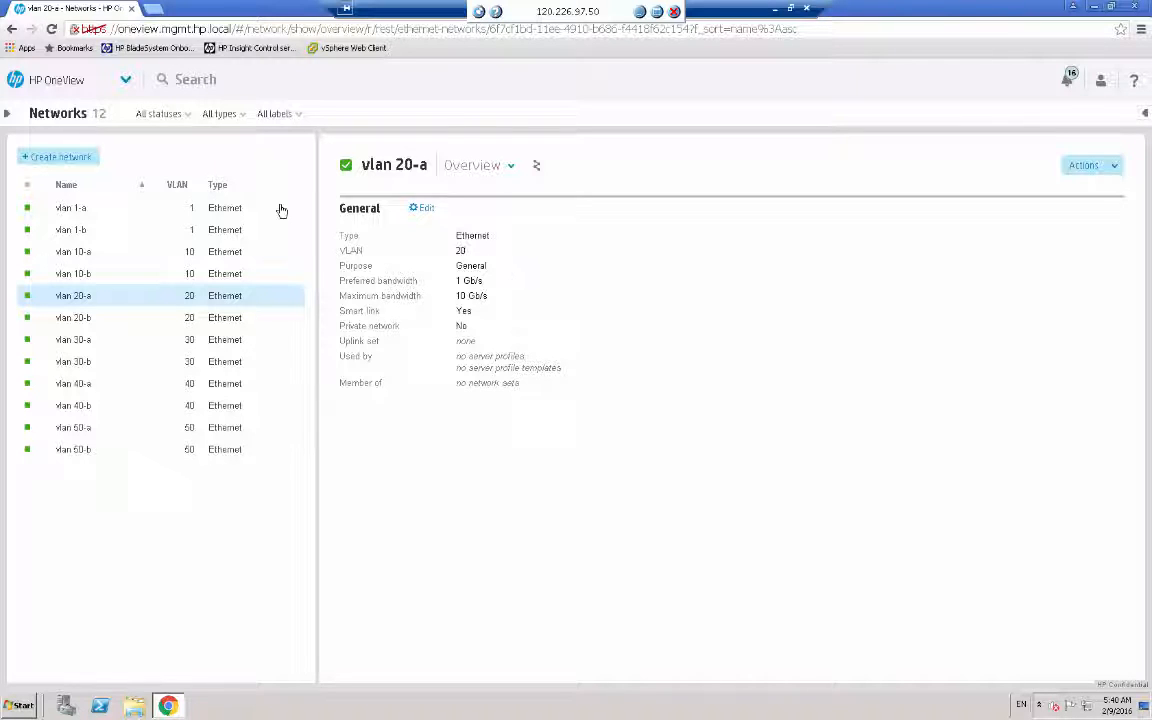
click(98, 237)
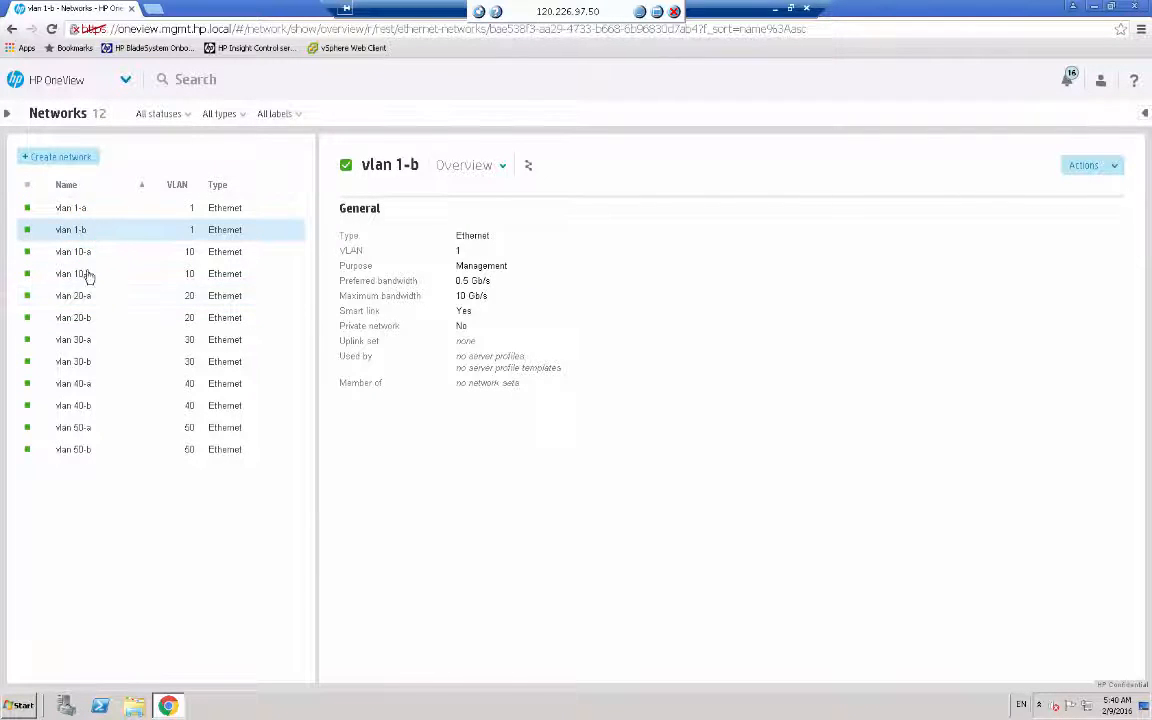
click(86, 272)
click(77, 316)
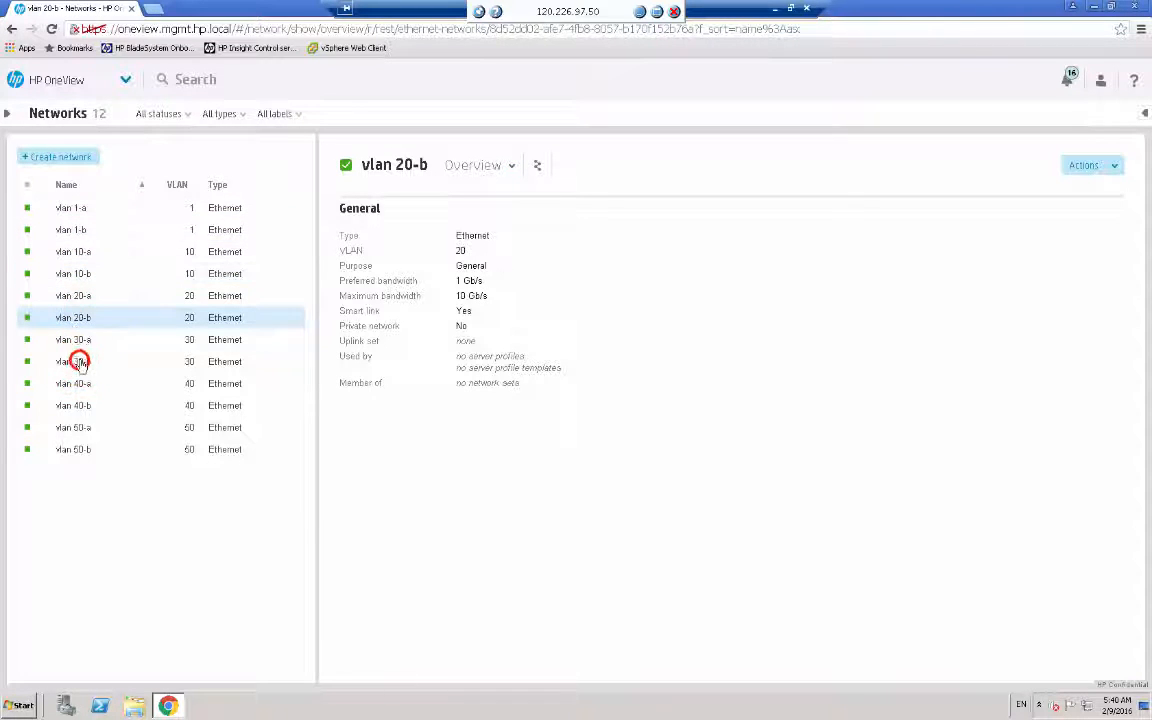
click(79, 360)
click(75, 407)
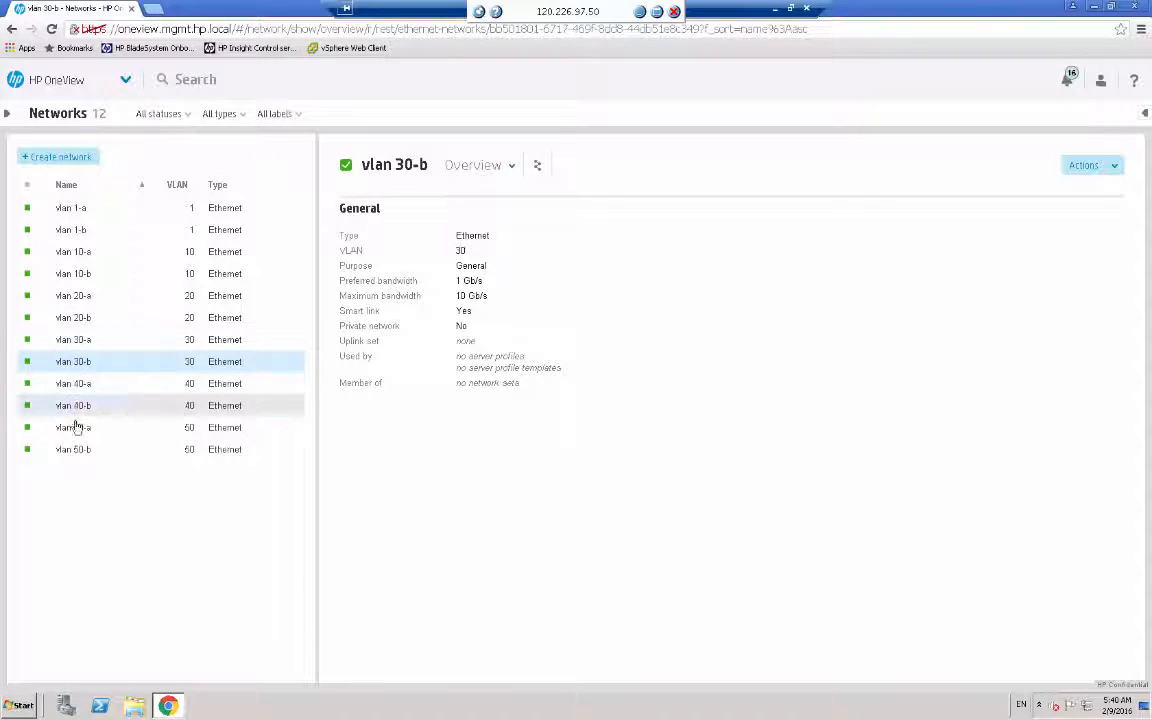
click(75, 448)
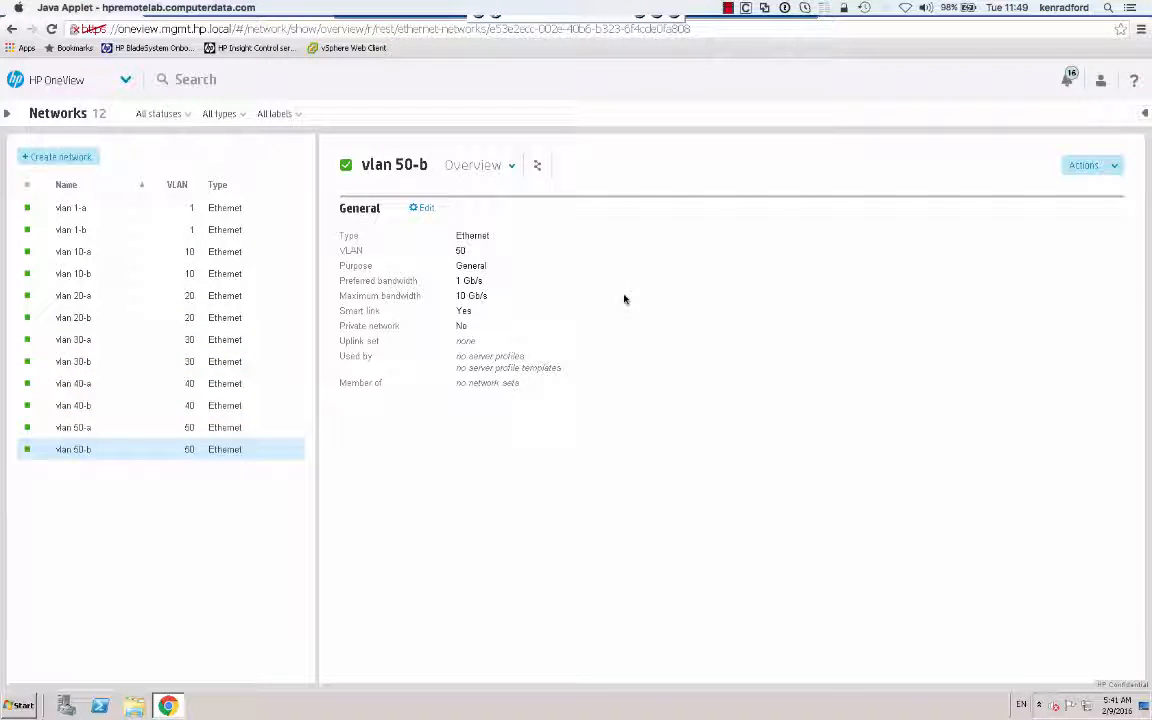
Step: Start creating another network named "FCoE fabric-a" with the Fibre Channel type
click(62, 158)
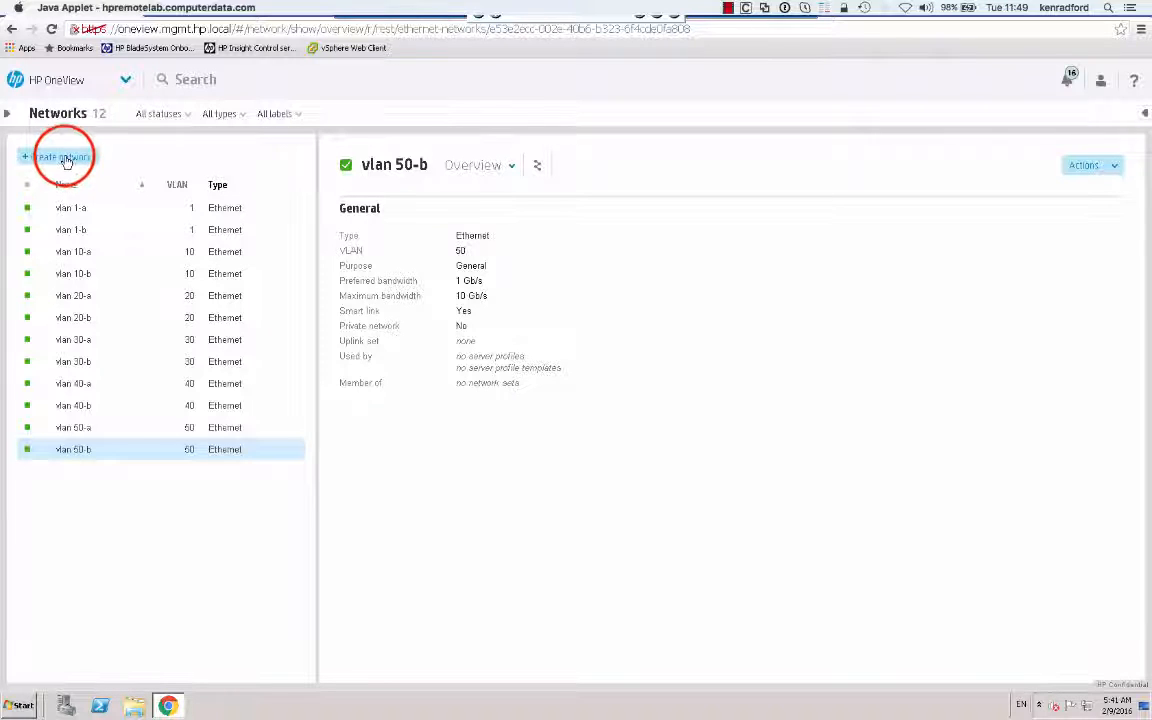
click(449, 136)
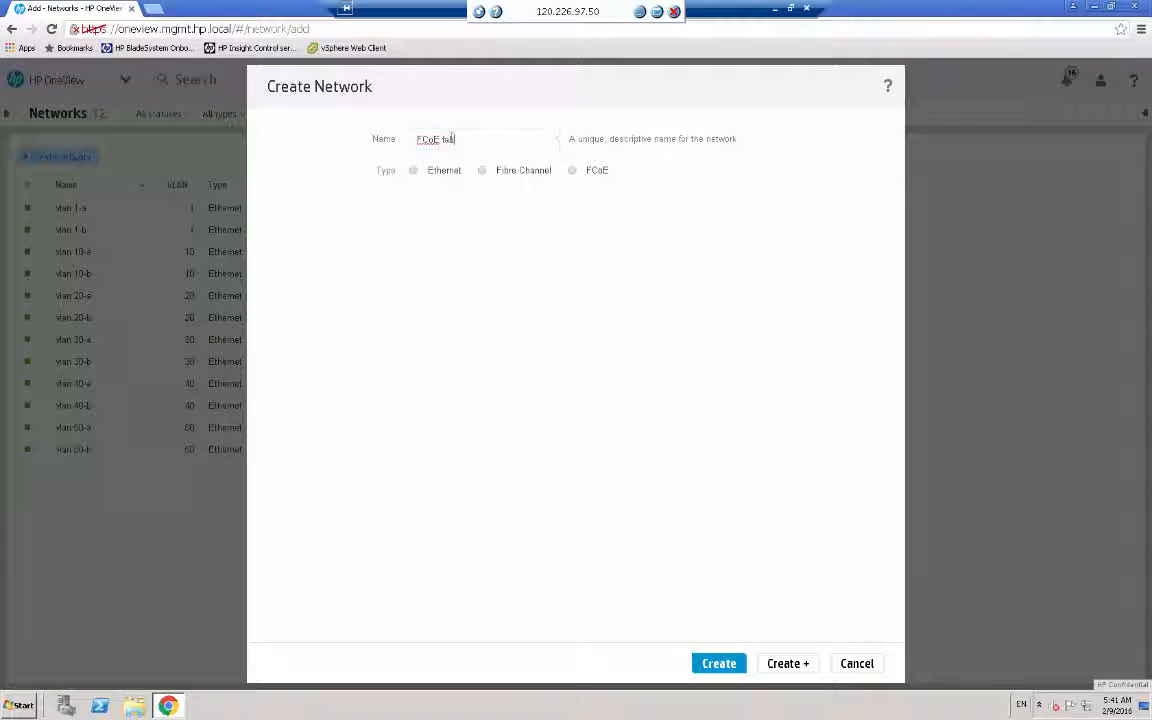
click(482, 170)
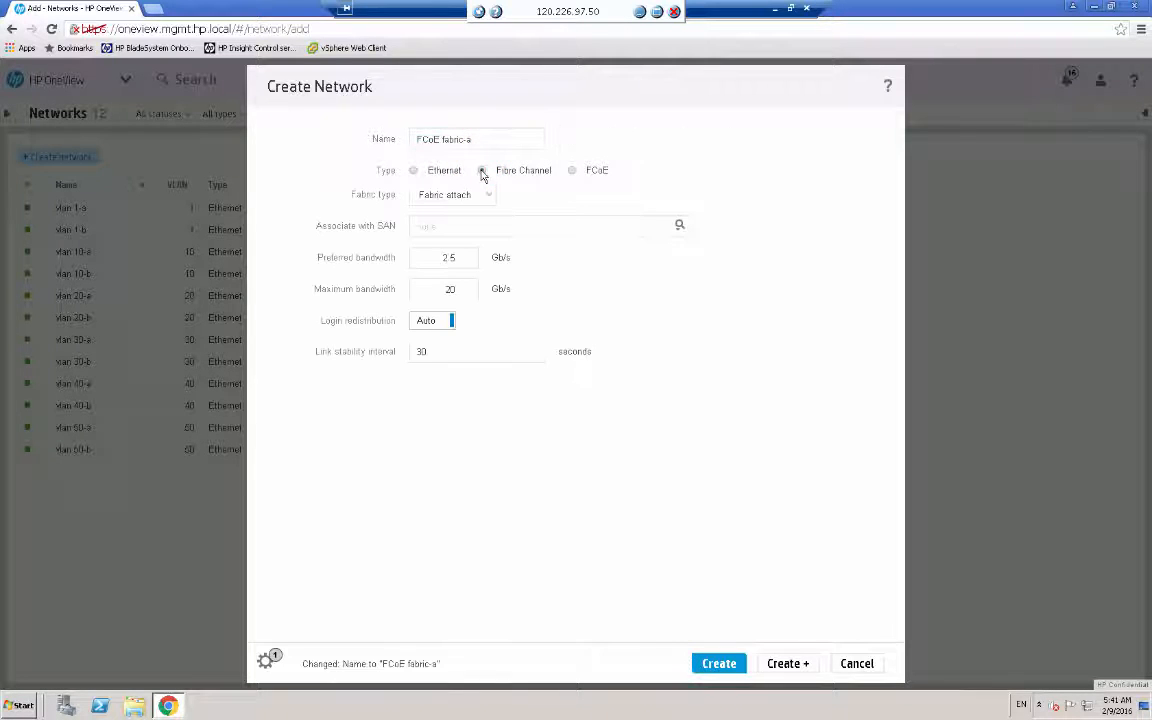
mouse_move(476, 199)
Step: Set FCoE fabric-a's preferred bandwidth to 4 Gb/s and maximum bandwidth to 10 Gb/s, and create it, keeping the form ready for another network
double_click(437, 257)
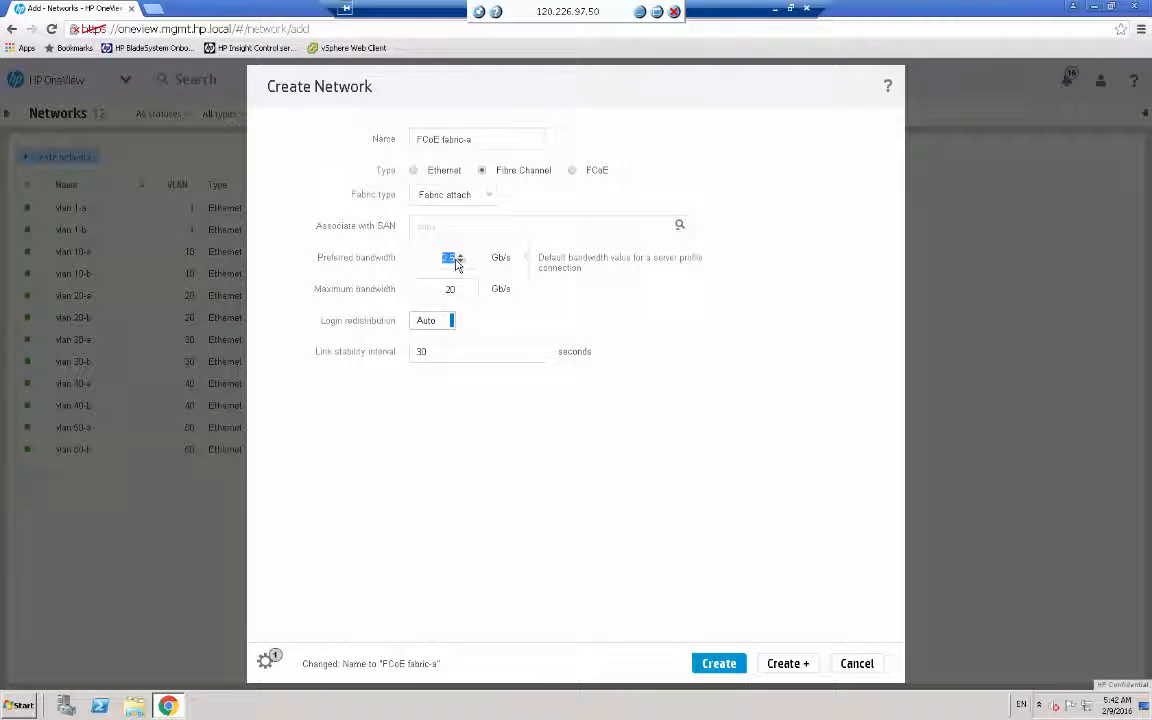
text(4)
click(446, 289)
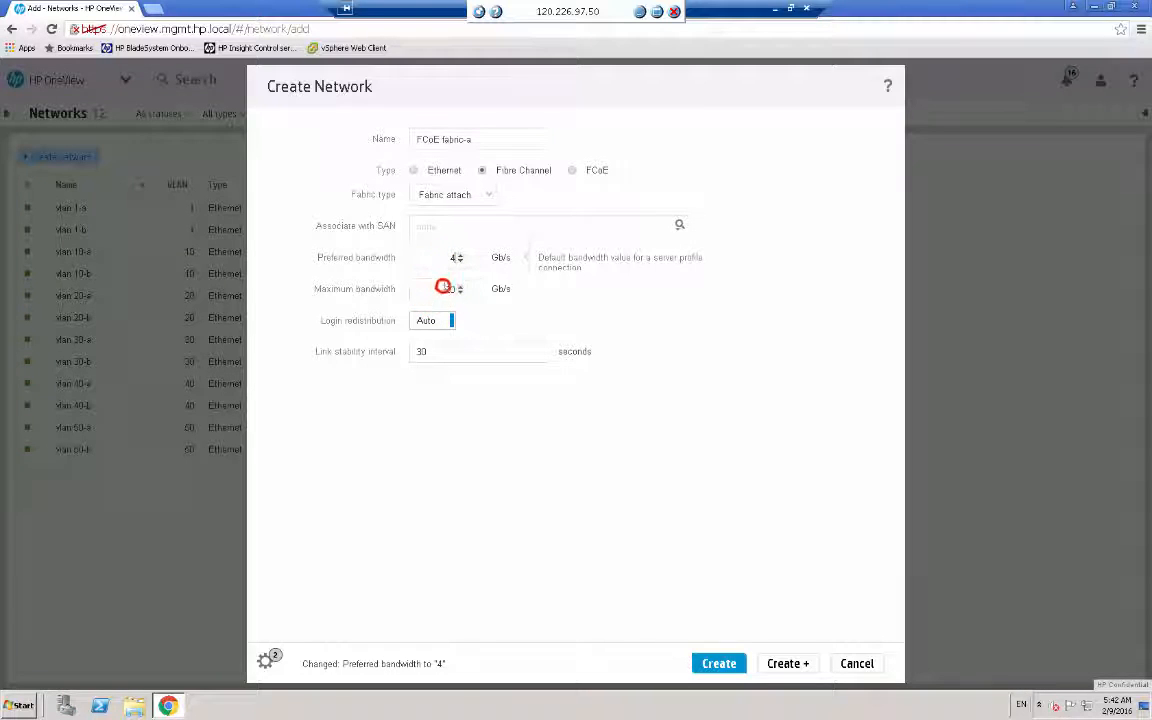
double_click(448, 289)
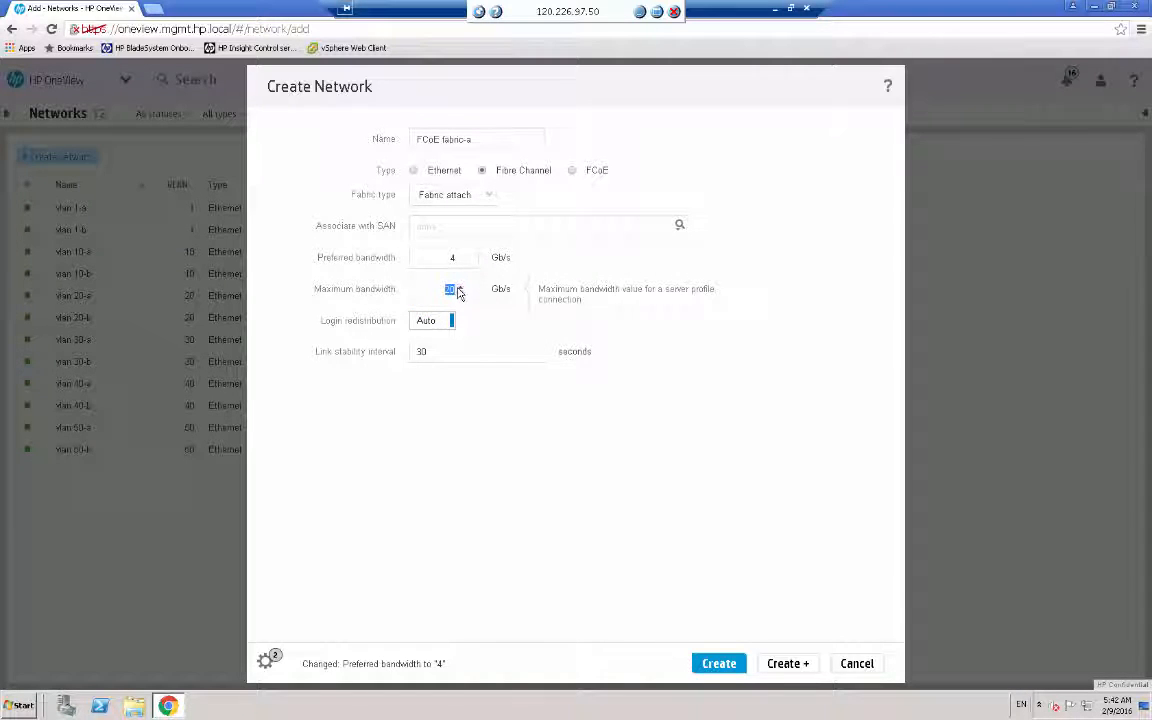
text(10)
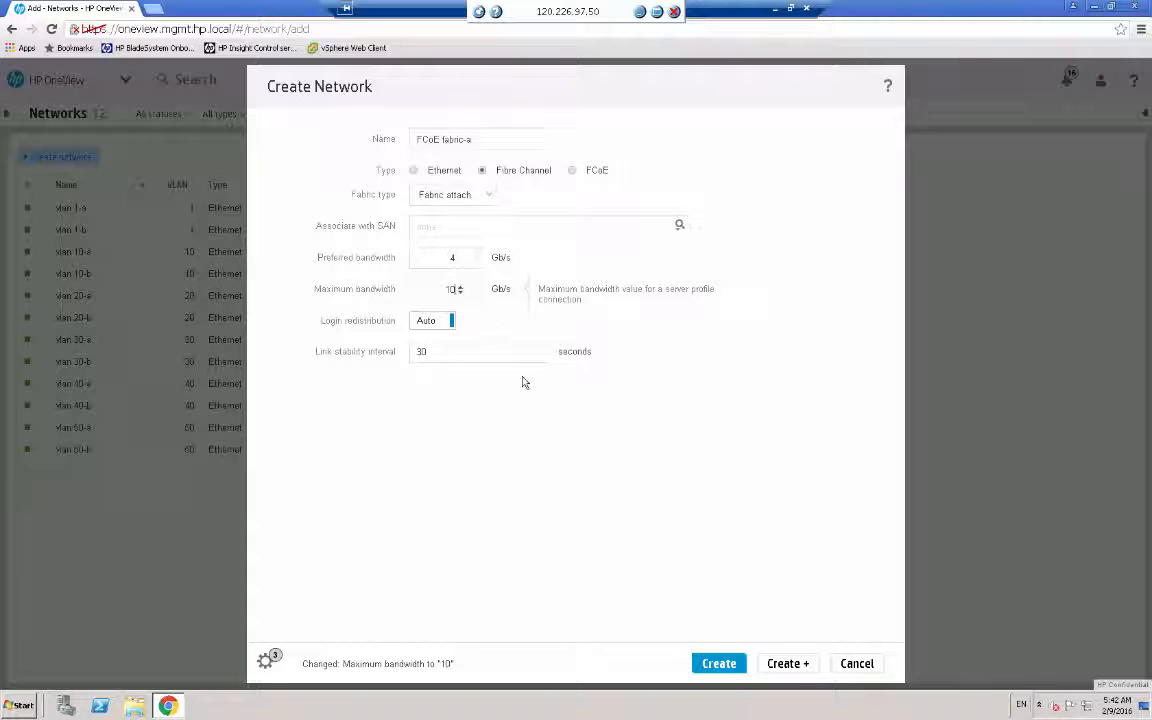
click(788, 663)
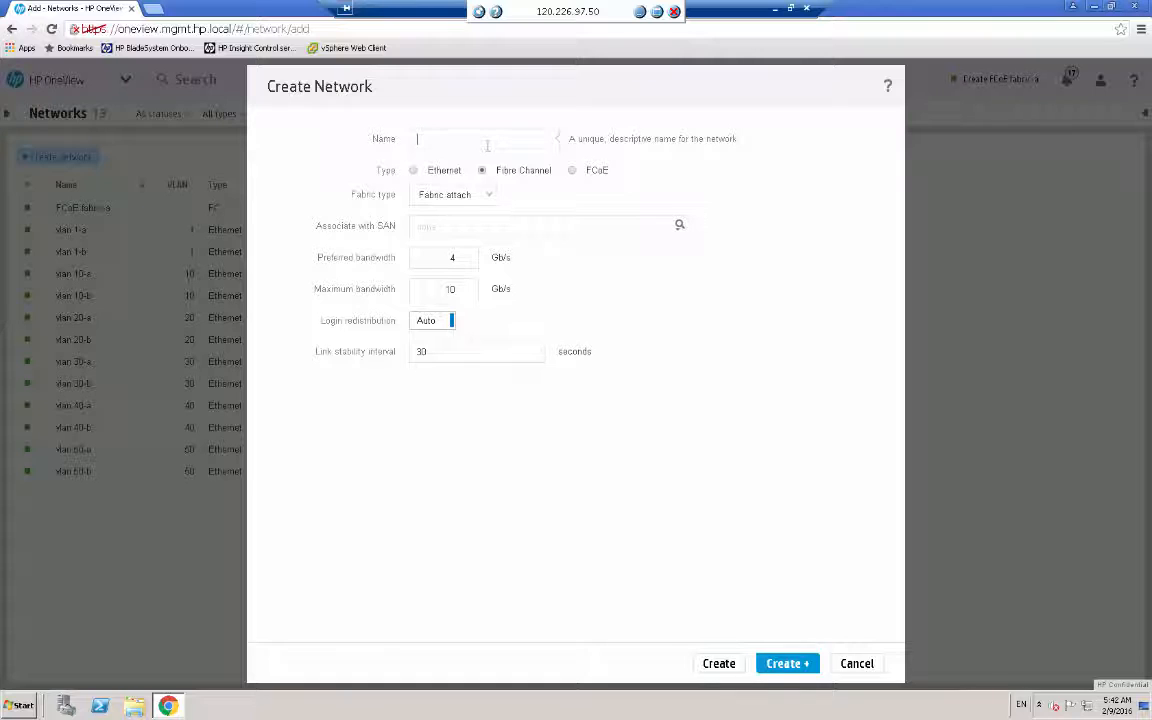
Step: Create a second Fibre Channel network named "FCoE fabric-b" with the same fabric attach and bandwidth settings
text(CoE fabric-b)
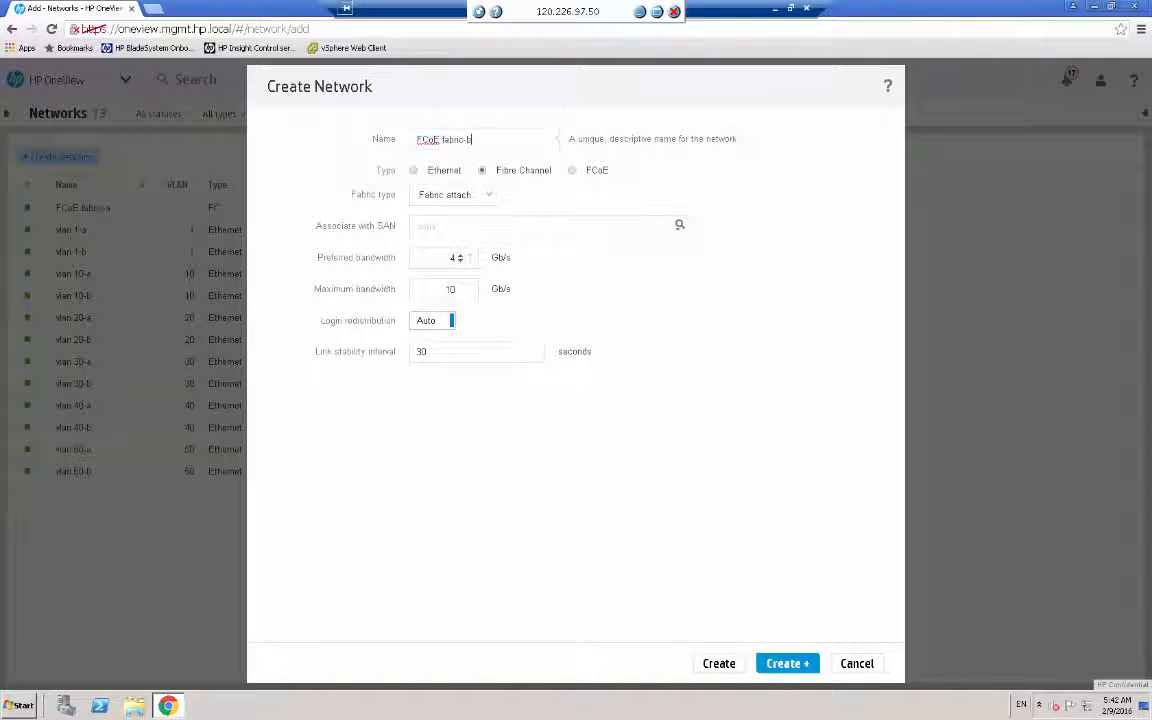
click(786, 665)
Step: Create a Fibre Channel network named "FCoE direct-a" with the Direct attach fabric type, keeping the form ready for another network
click(426, 138)
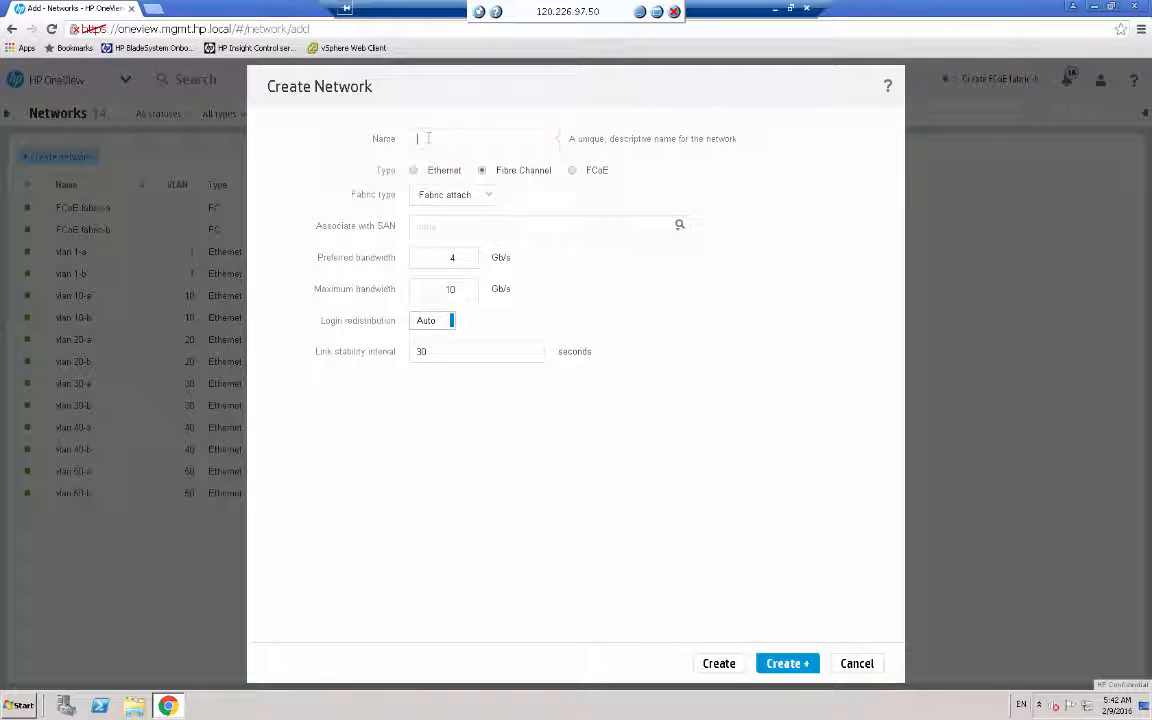
text(oE direct-a)
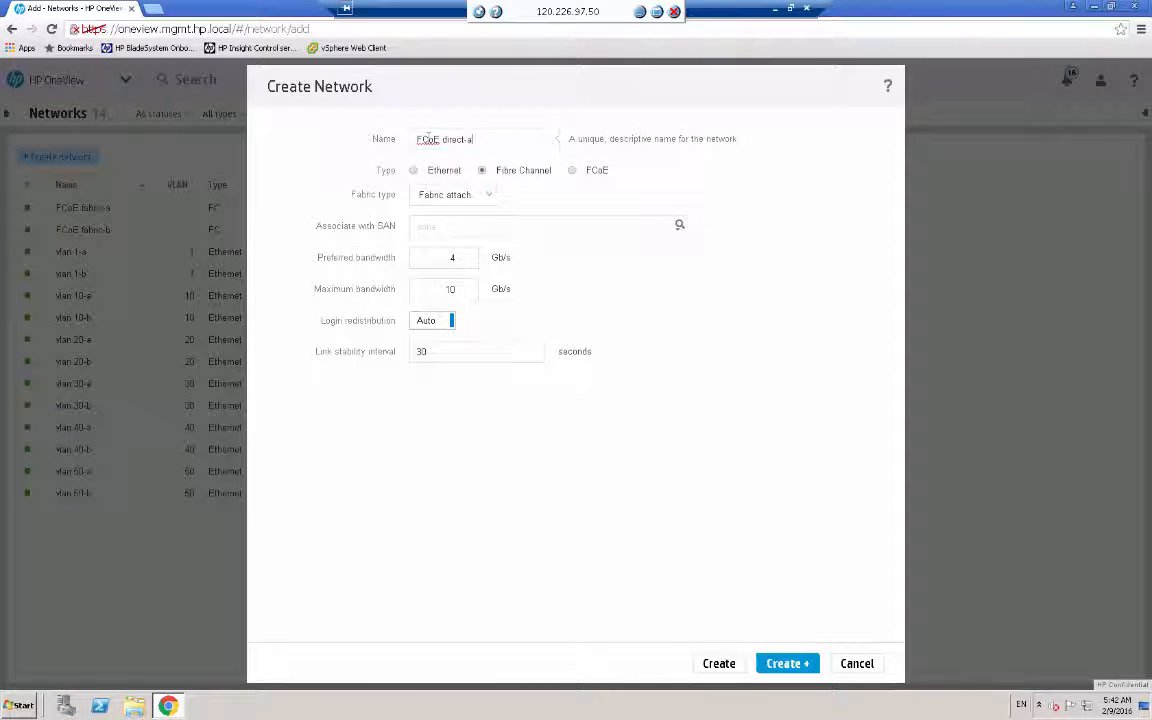
click(457, 195)
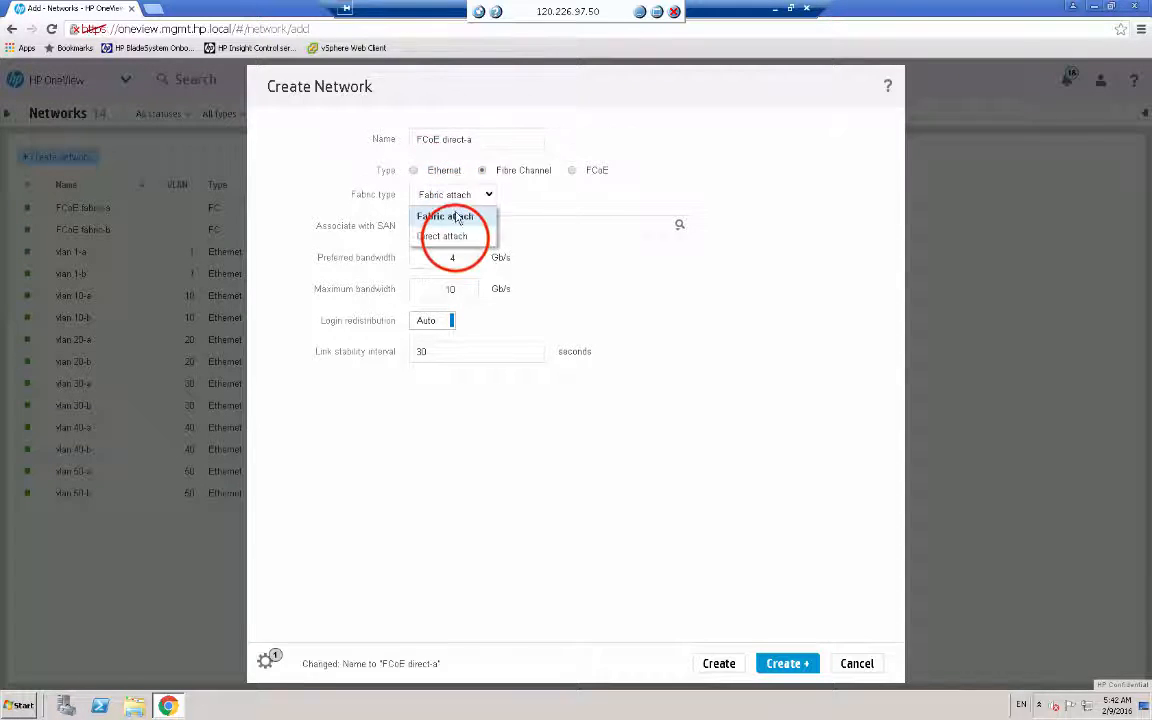
click(453, 238)
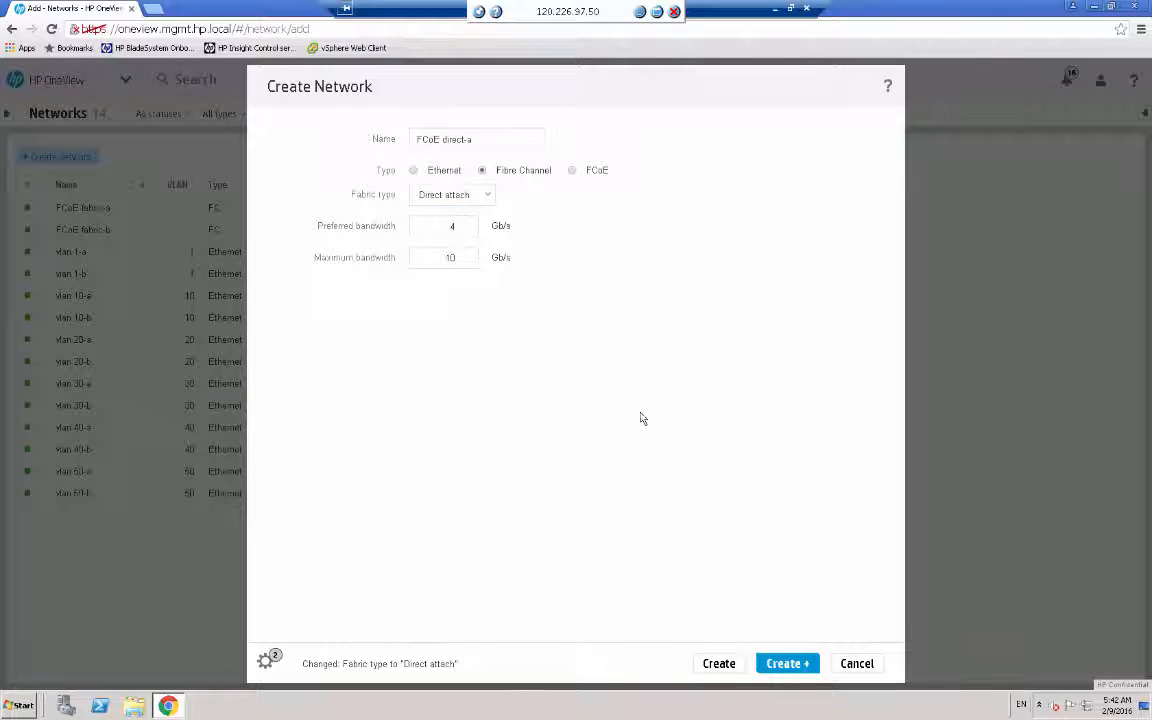
click(788, 663)
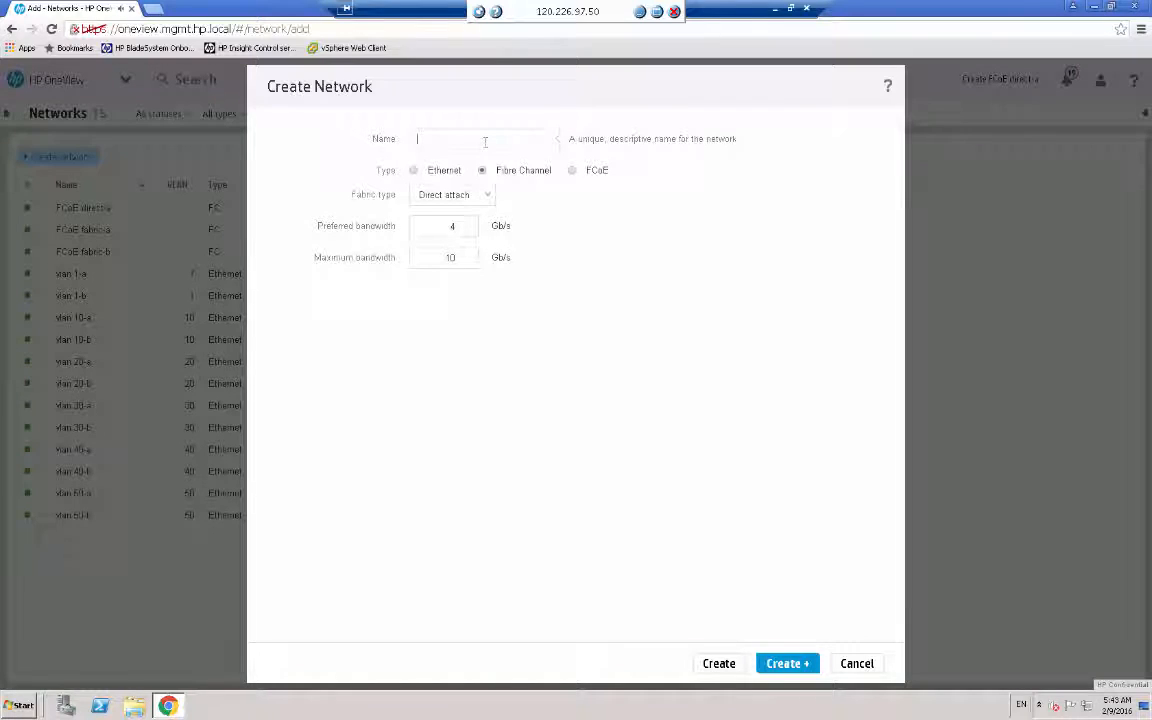
Step: Create a second direct attach network named "FCoE direct-b" with the same bandwidth settings, and review the general settings of the Fibre Channel networks
text(FCoE direct-b)
click(720, 666)
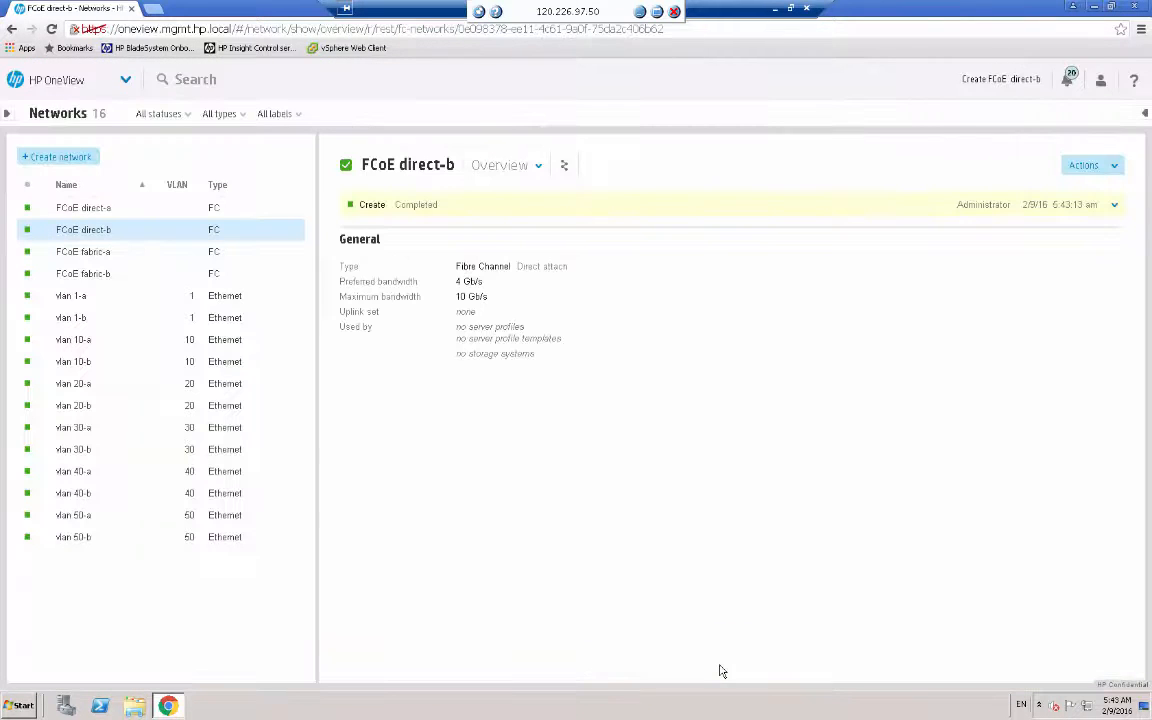
click(98, 210)
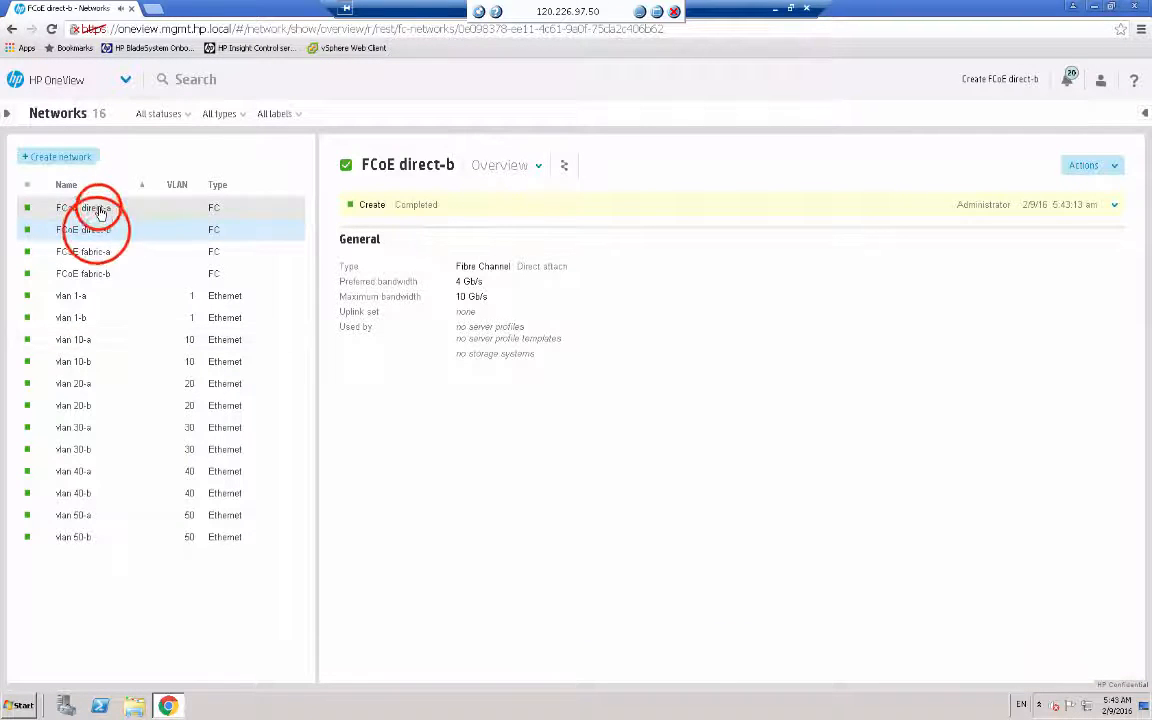
click(95, 274)
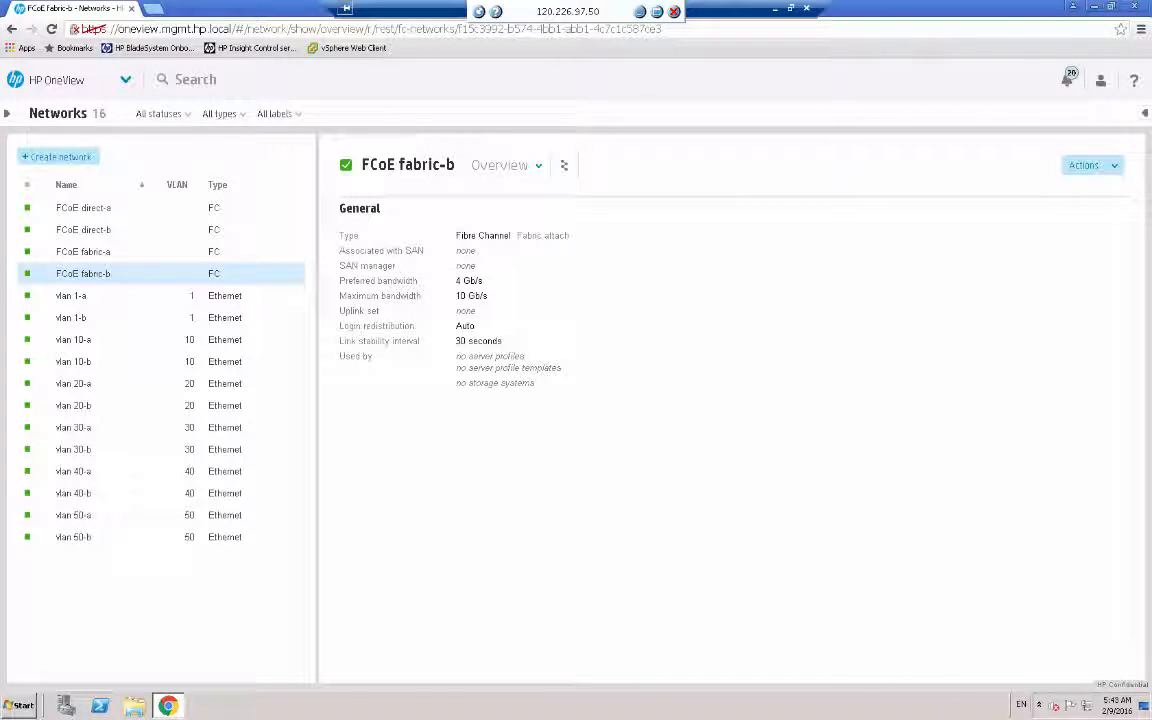
Step: Go to the network sets and start creating one named "vlan set-a"
click(125, 80)
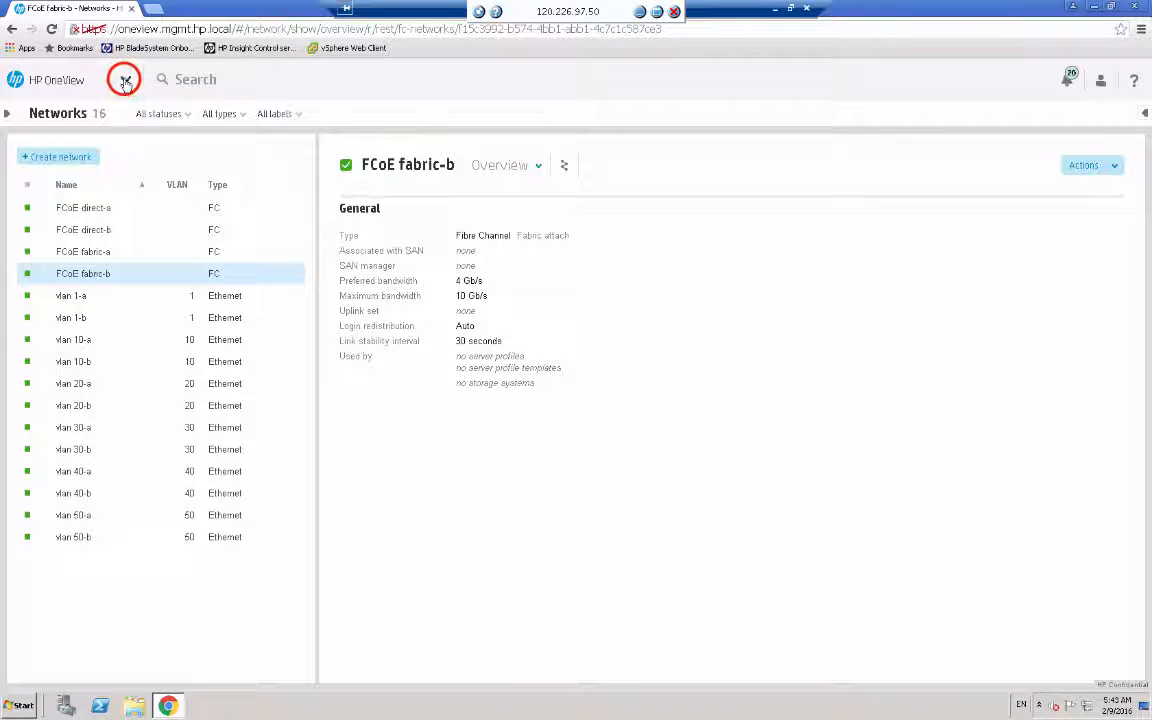
click(312, 163)
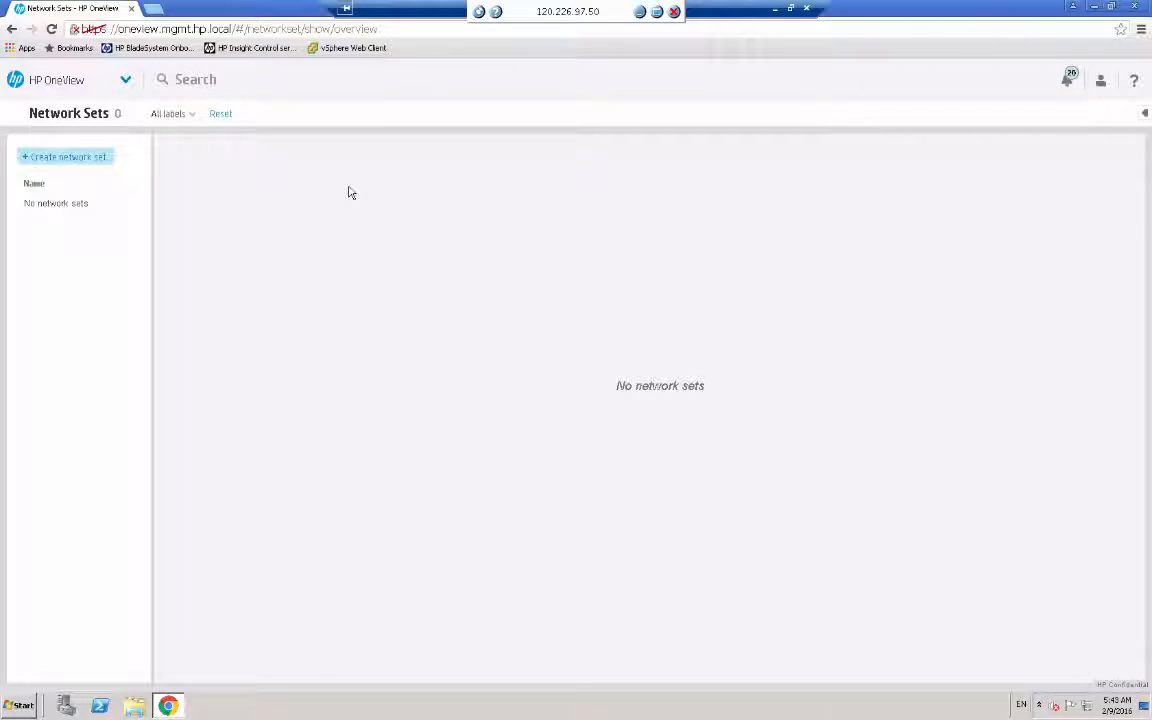
click(74, 161)
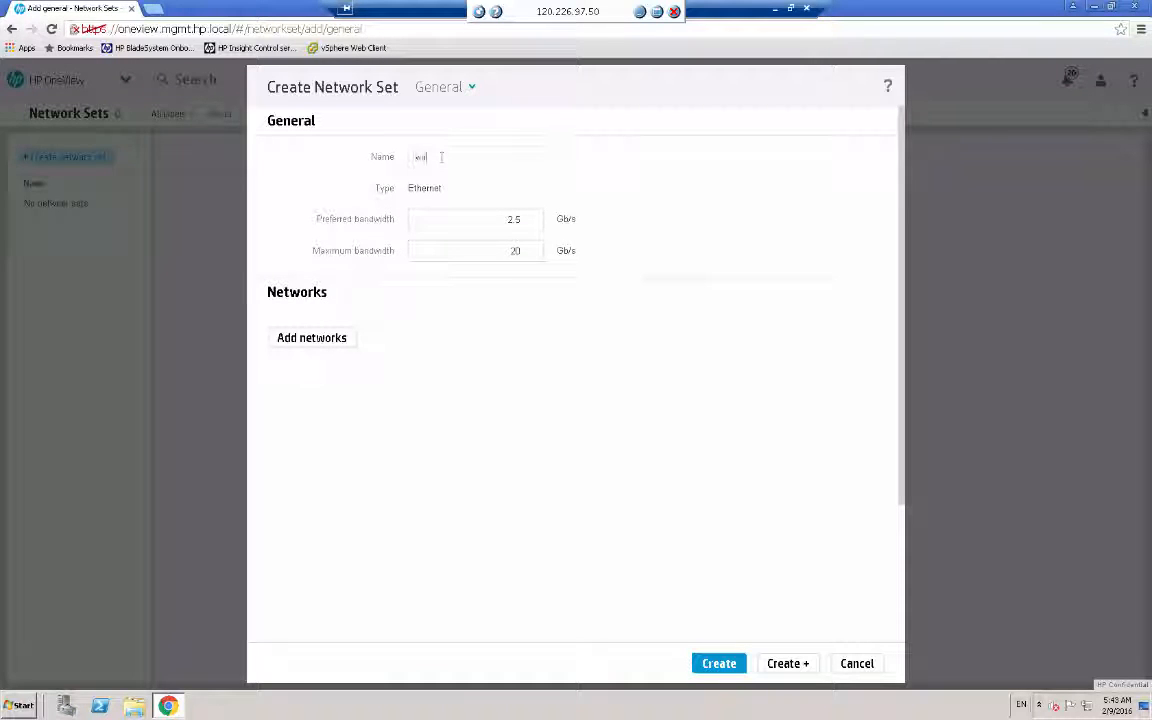
text(et-a)
Step: Add vlan 20-a, vlan 30-a and vlan 40-a to vlan set-a and create it, keeping the form ready for another set
click(326, 339)
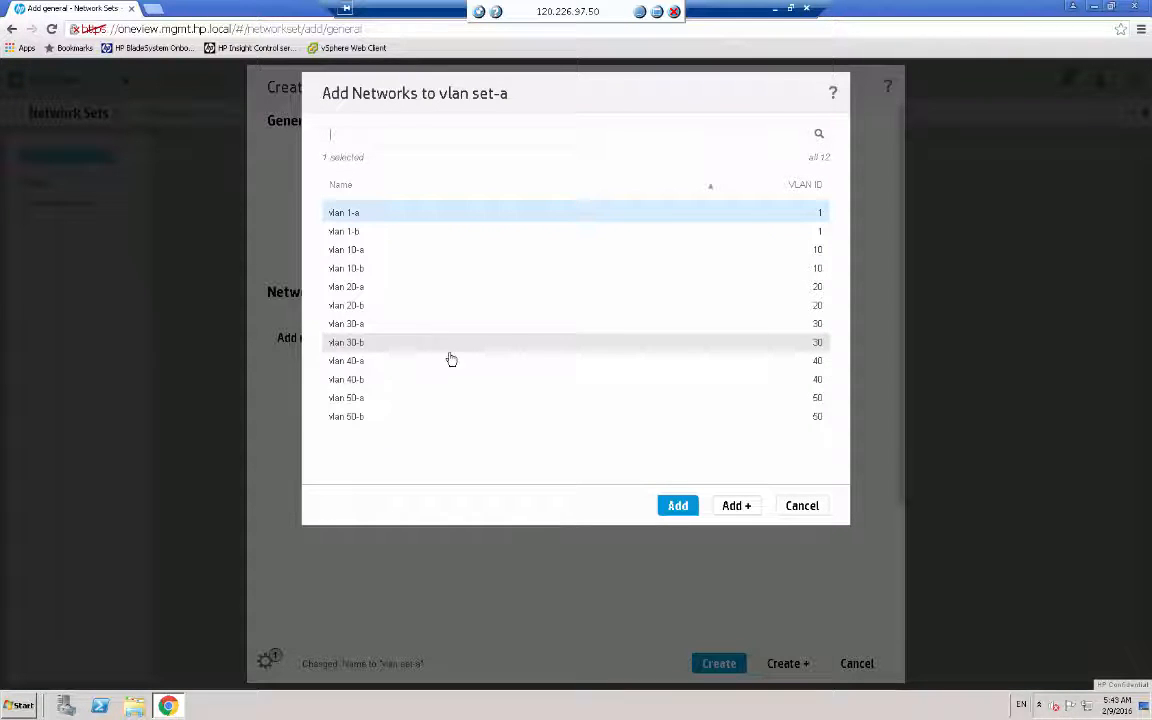
click(356, 288)
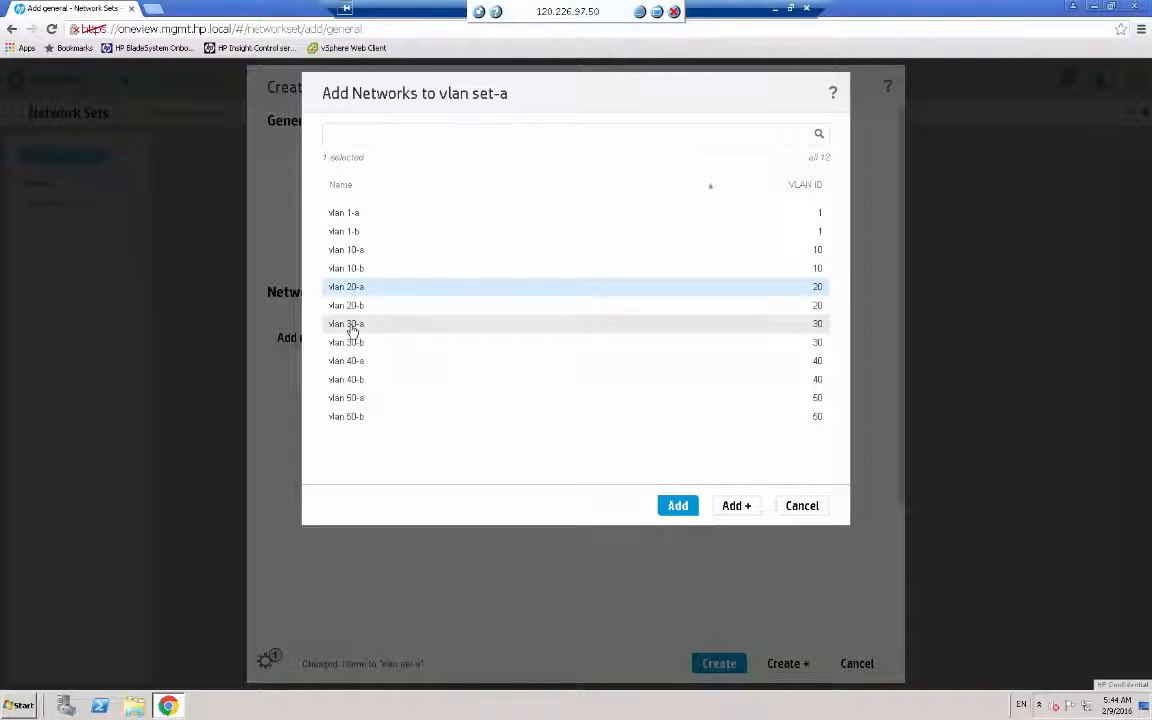
click(352, 328)
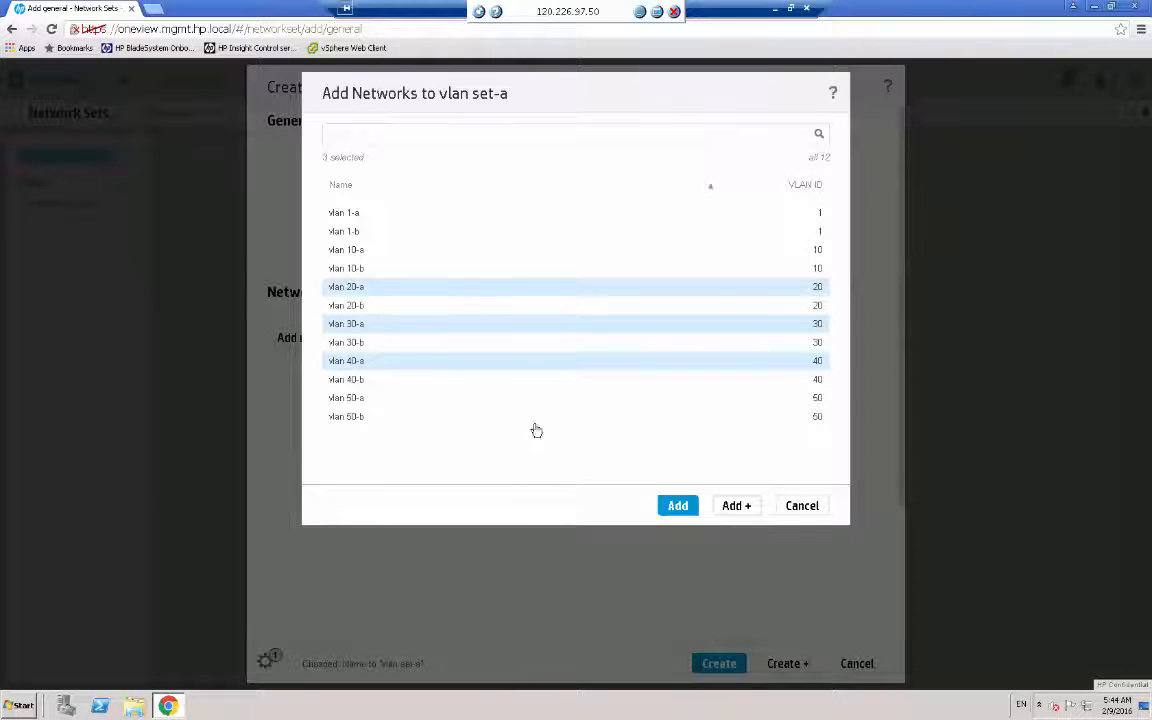
click(680, 503)
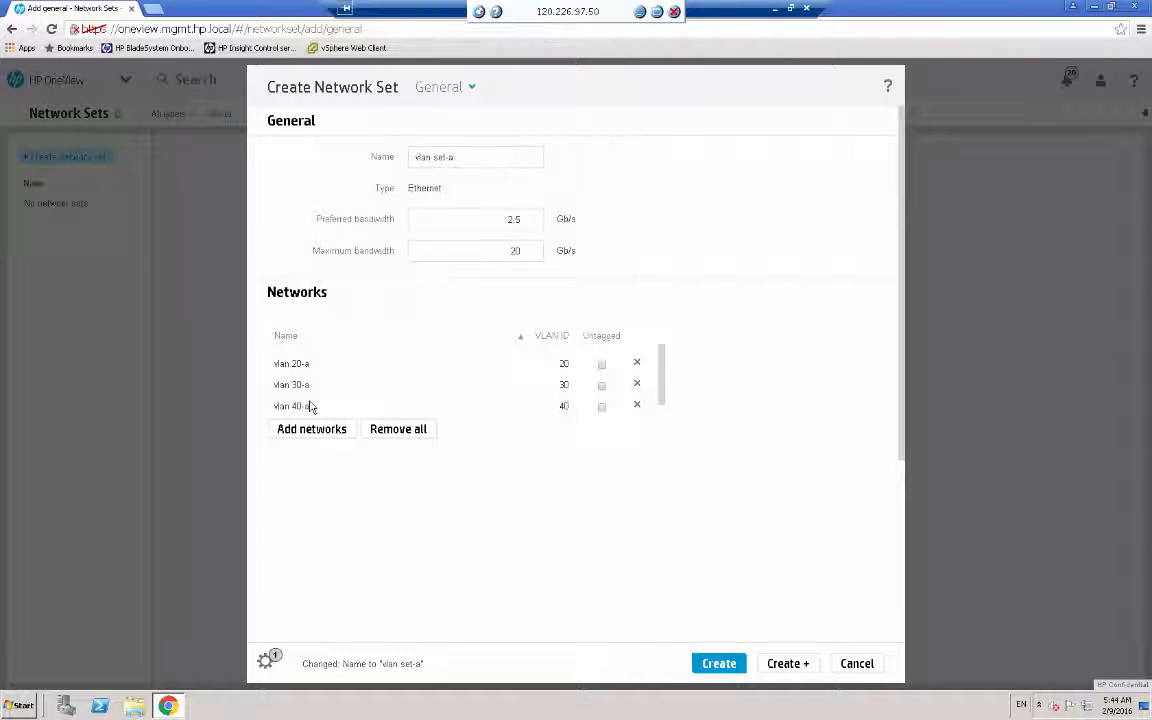
click(789, 664)
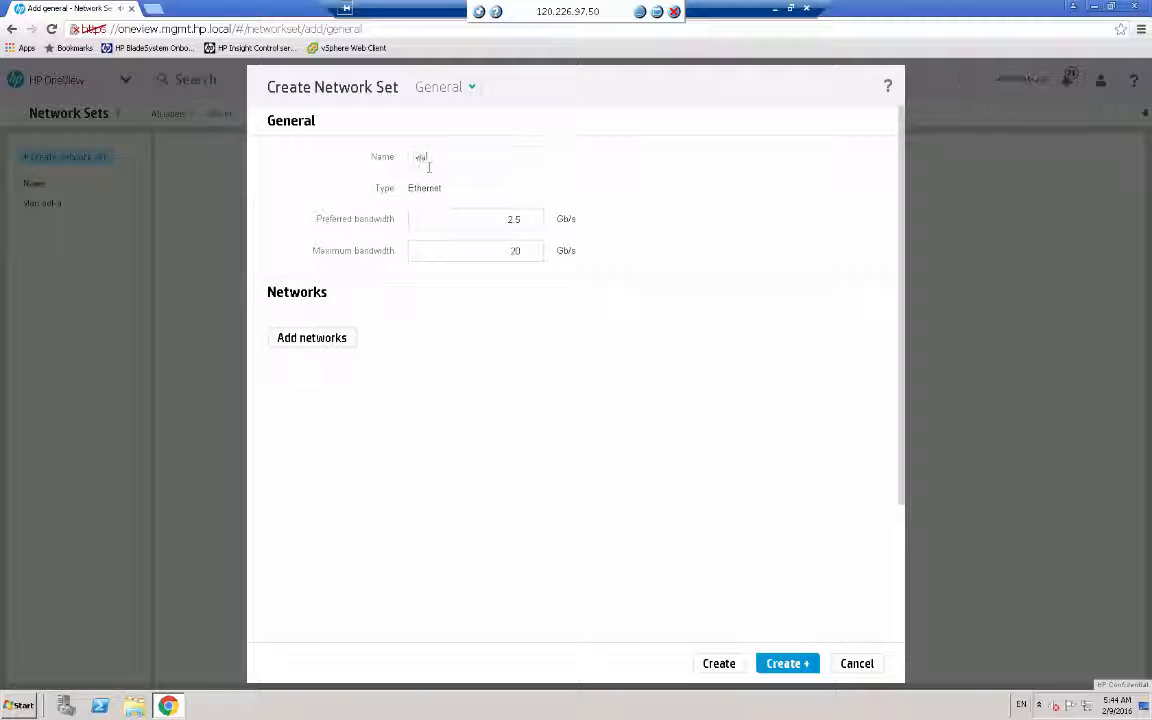
Step: Create a network set named "vlan set-b" containing vlan 20-b, vlan 30-b and vlan 40-b, and review both network sets
text(n-)
text( set-b)
click(320, 337)
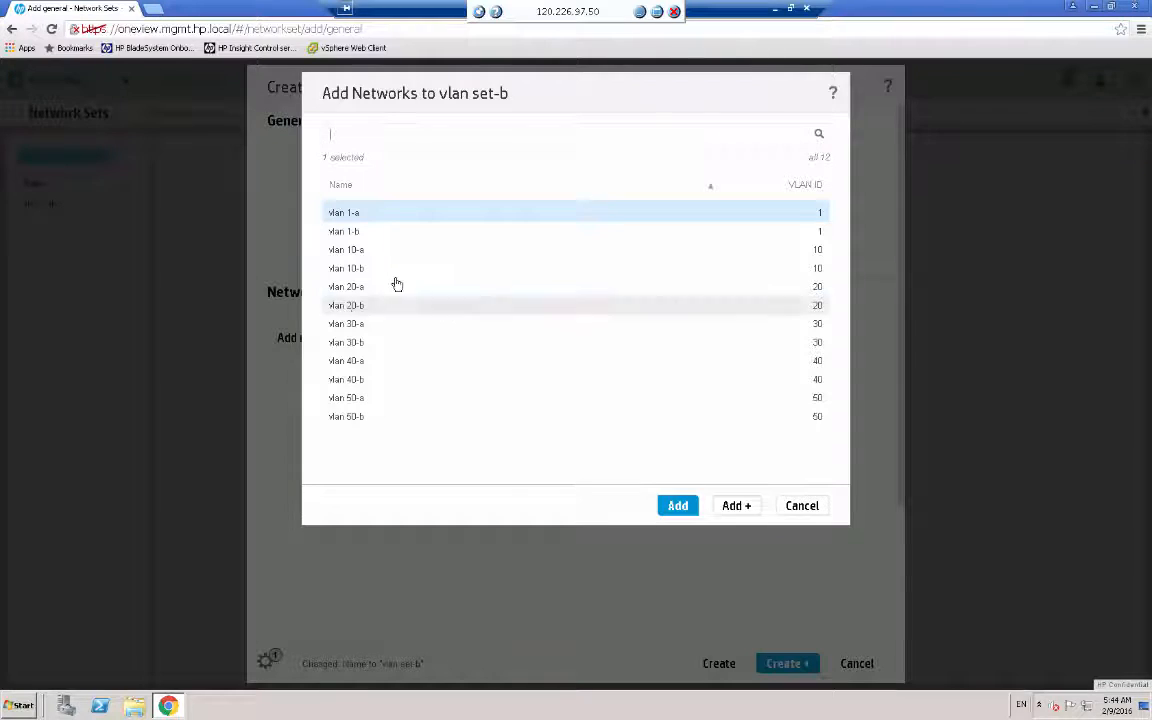
click(352, 306)
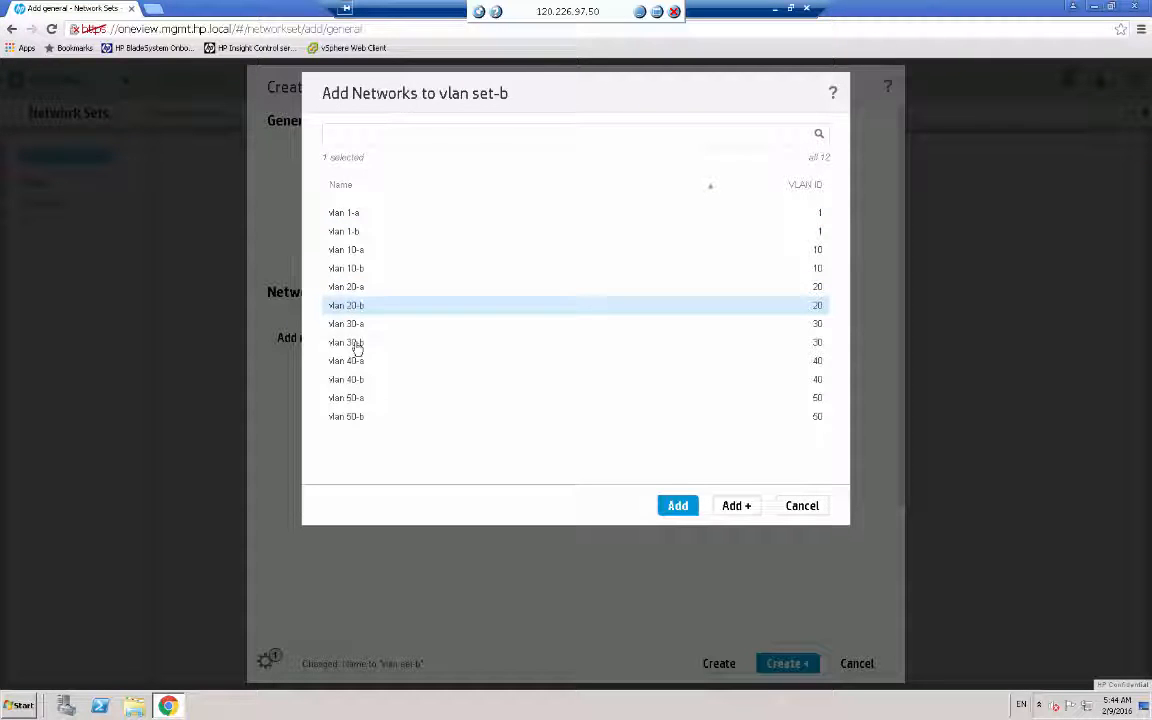
ctrl+click(356, 343)
ctrl+click(361, 381)
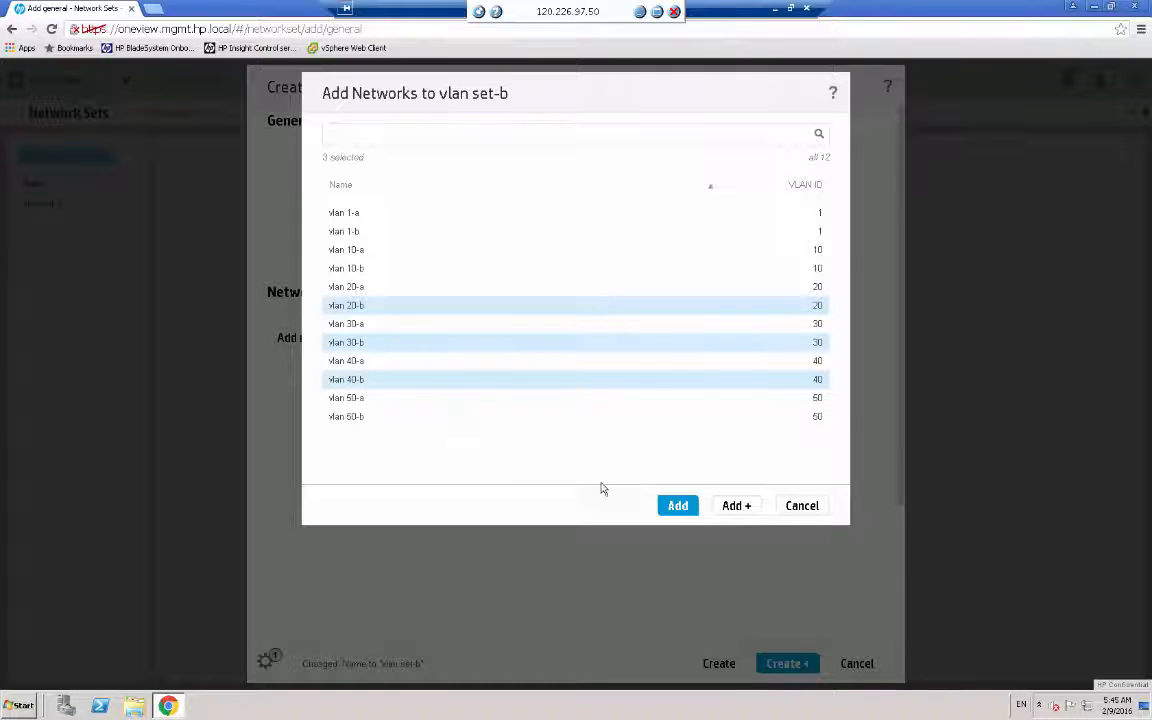
click(677, 505)
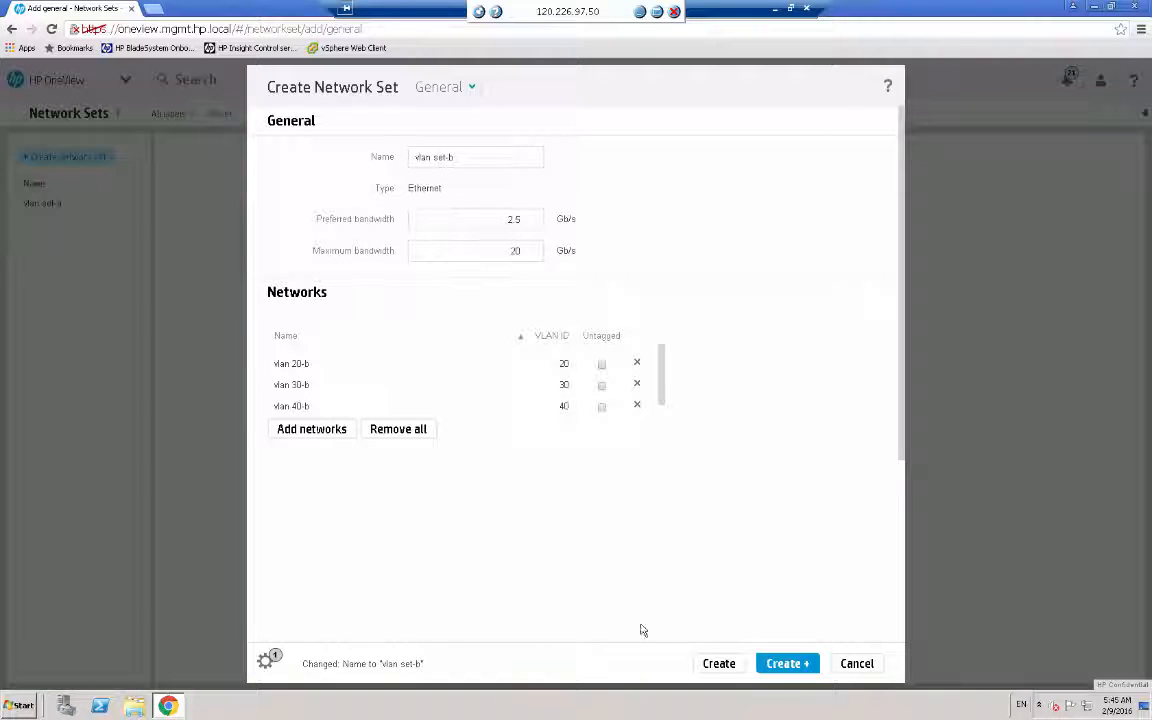
click(718, 664)
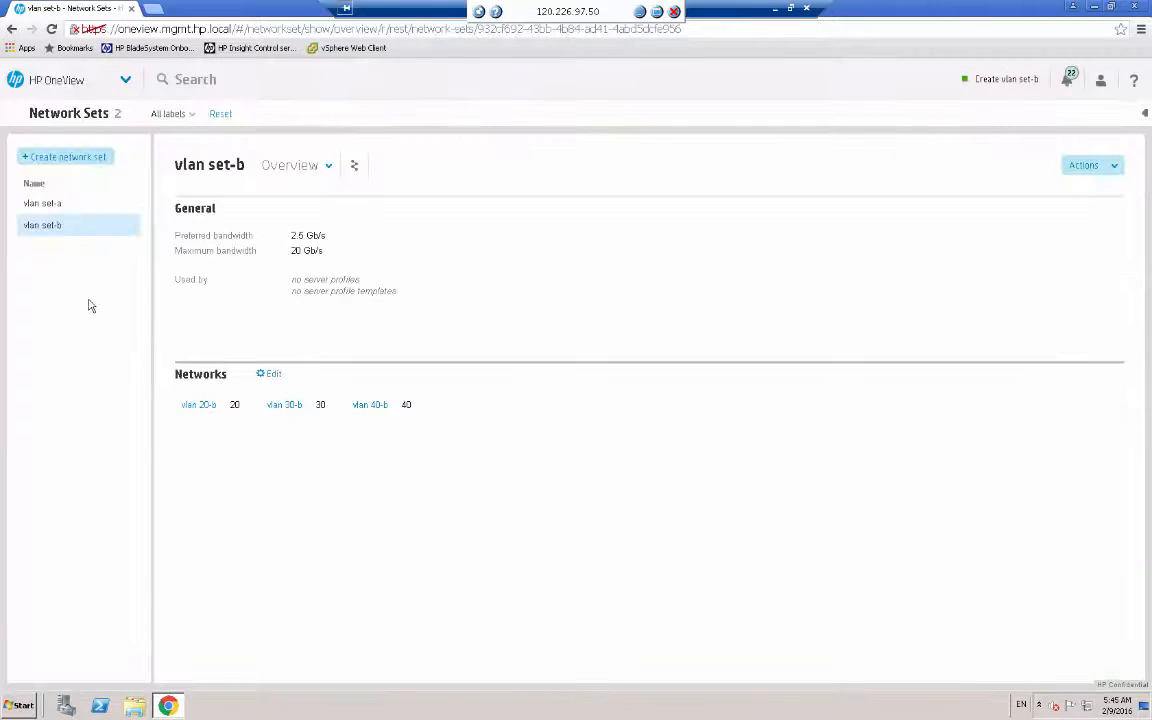
click(48, 201)
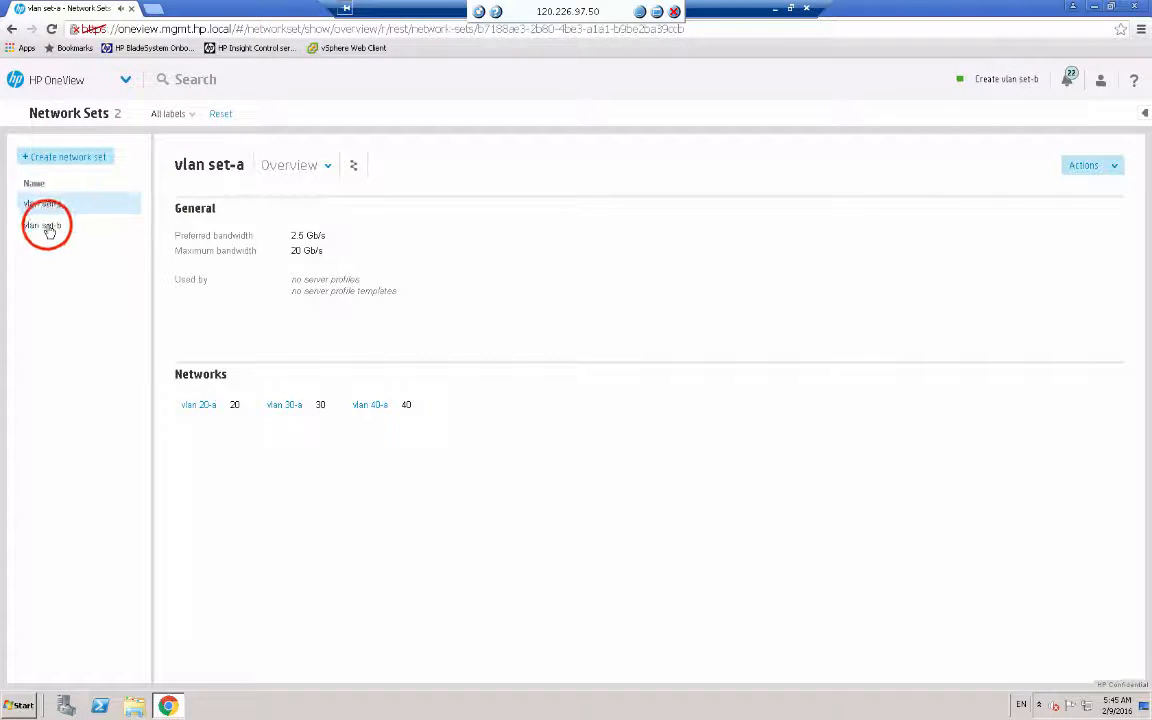
click(45, 226)
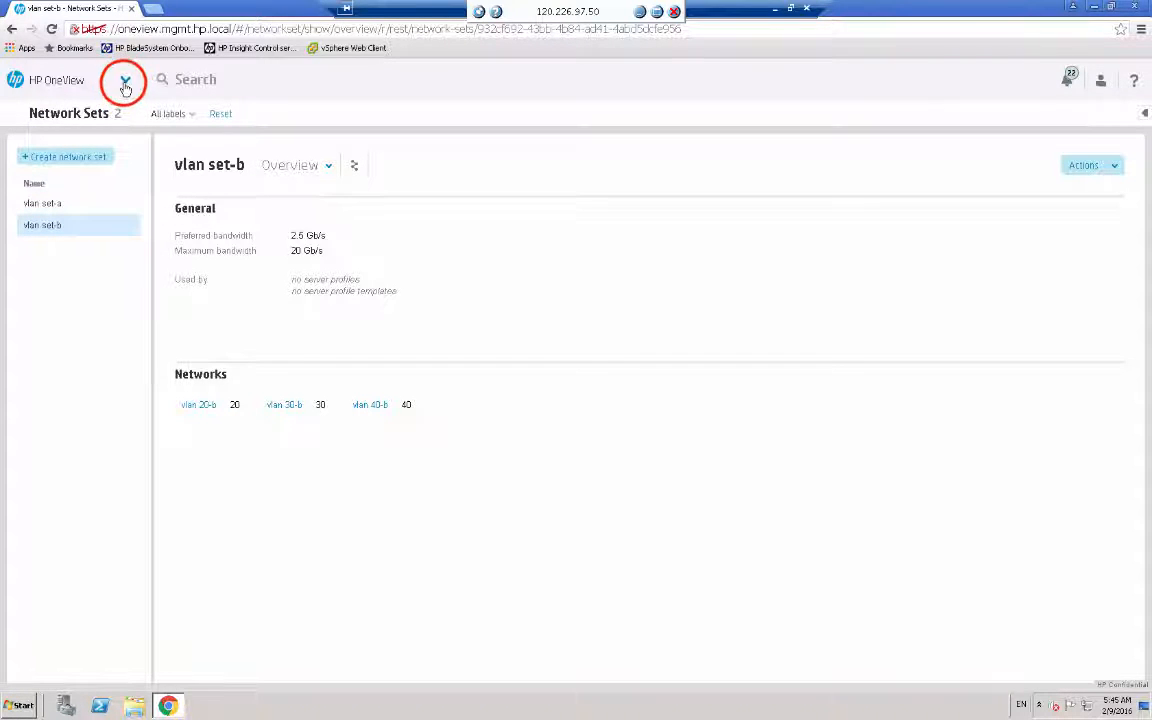
Step: Go to the logical interconnect groups and start creating one named "Prod FlexFabric LIG"
click(125, 82)
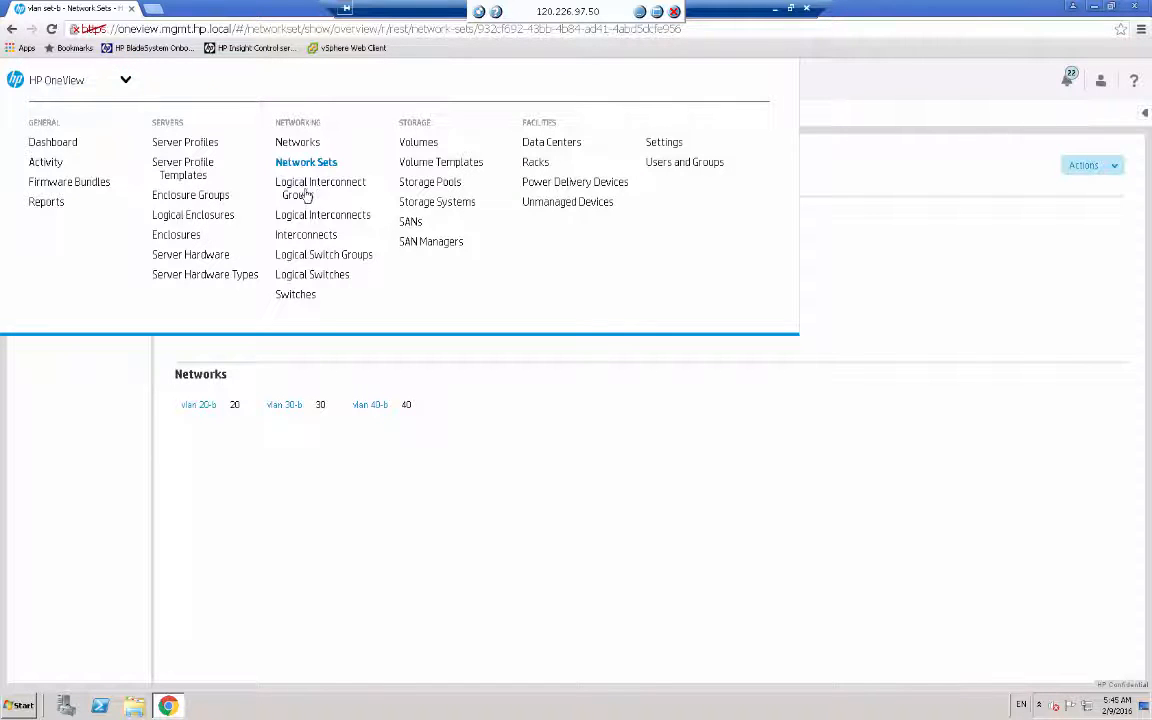
click(305, 188)
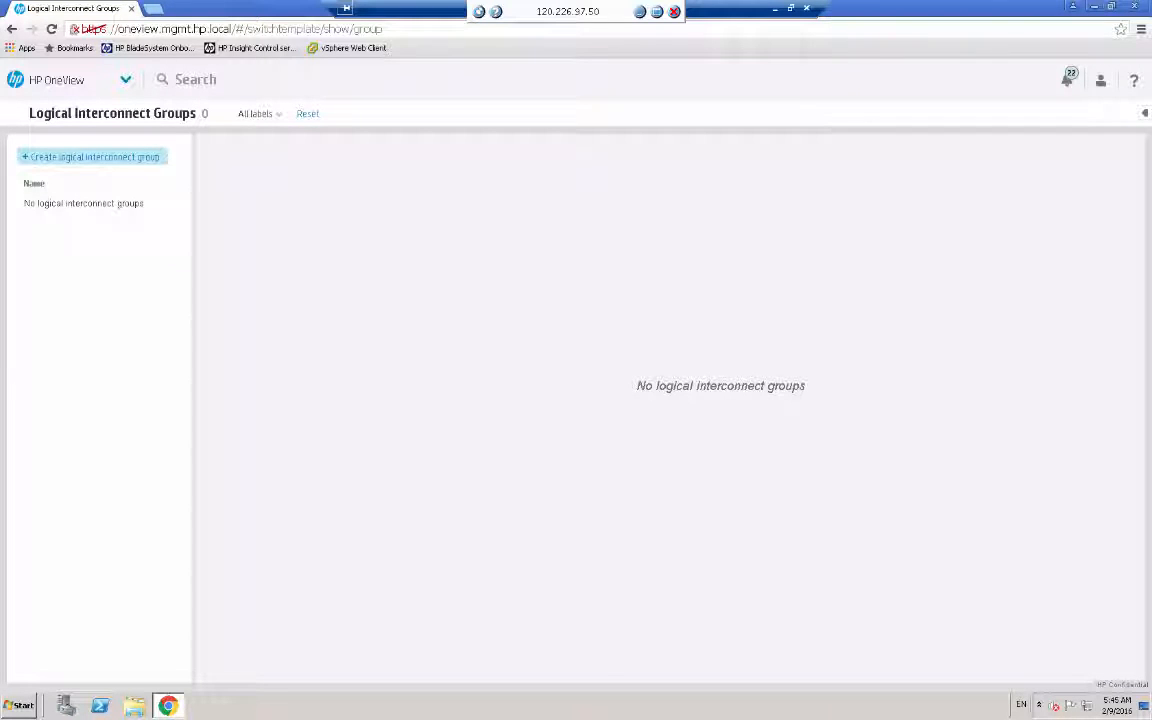
click(101, 162)
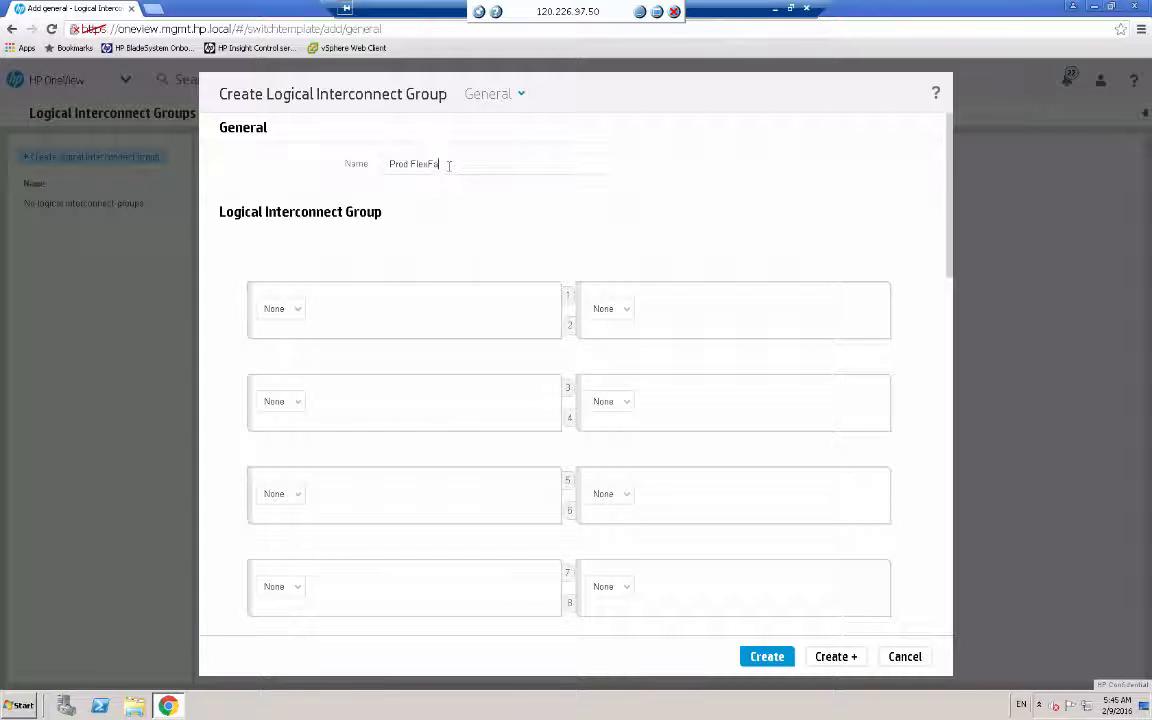
text(bric LIG)
Step: Assign an HP VC FlexFabric-20/40 F8 Module to interconnect bays 1 and 2 of the group
click(297, 311)
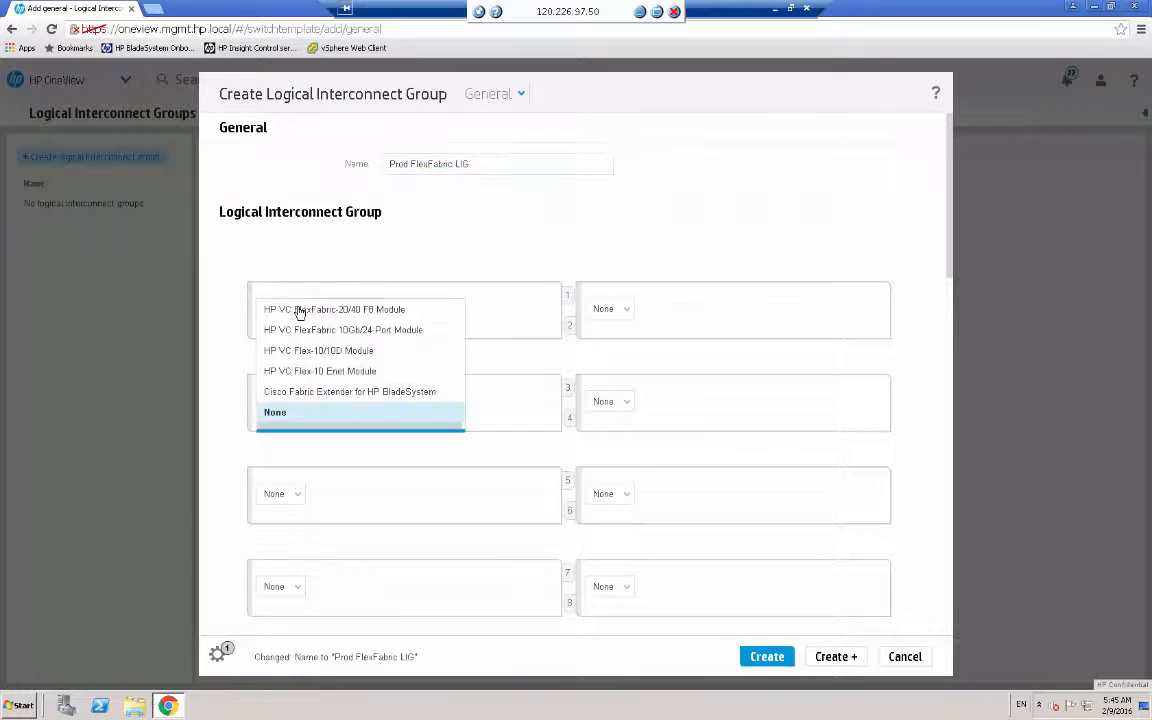
click(379, 313)
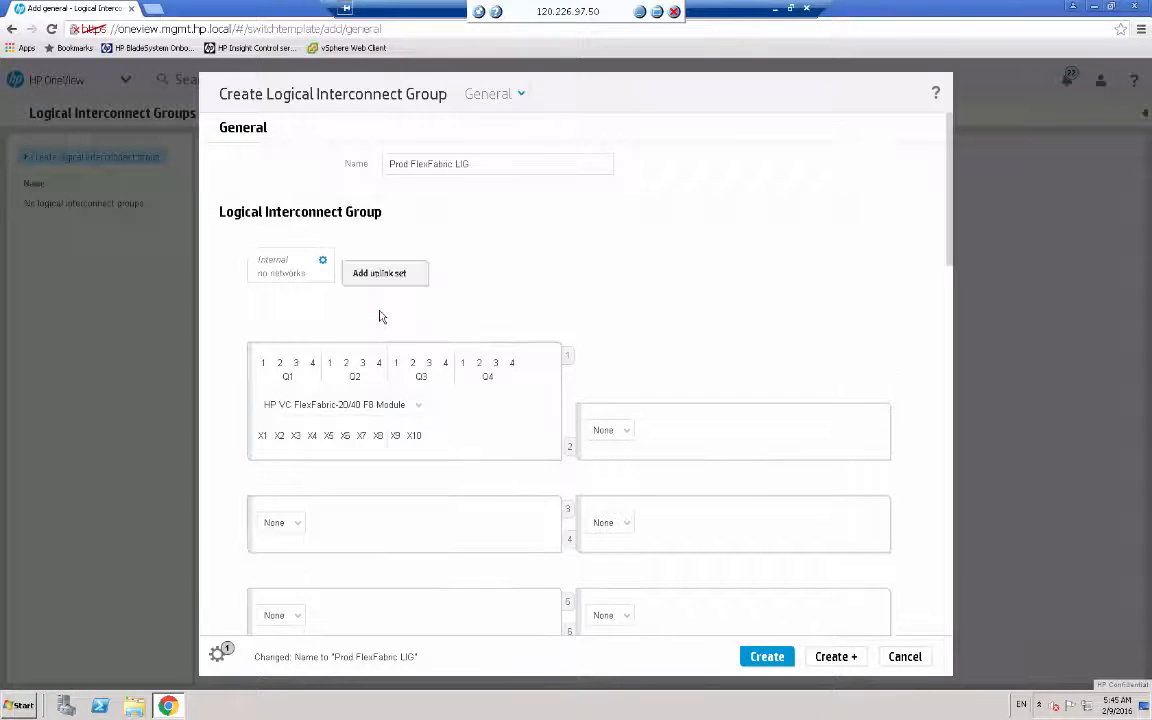
click(627, 434)
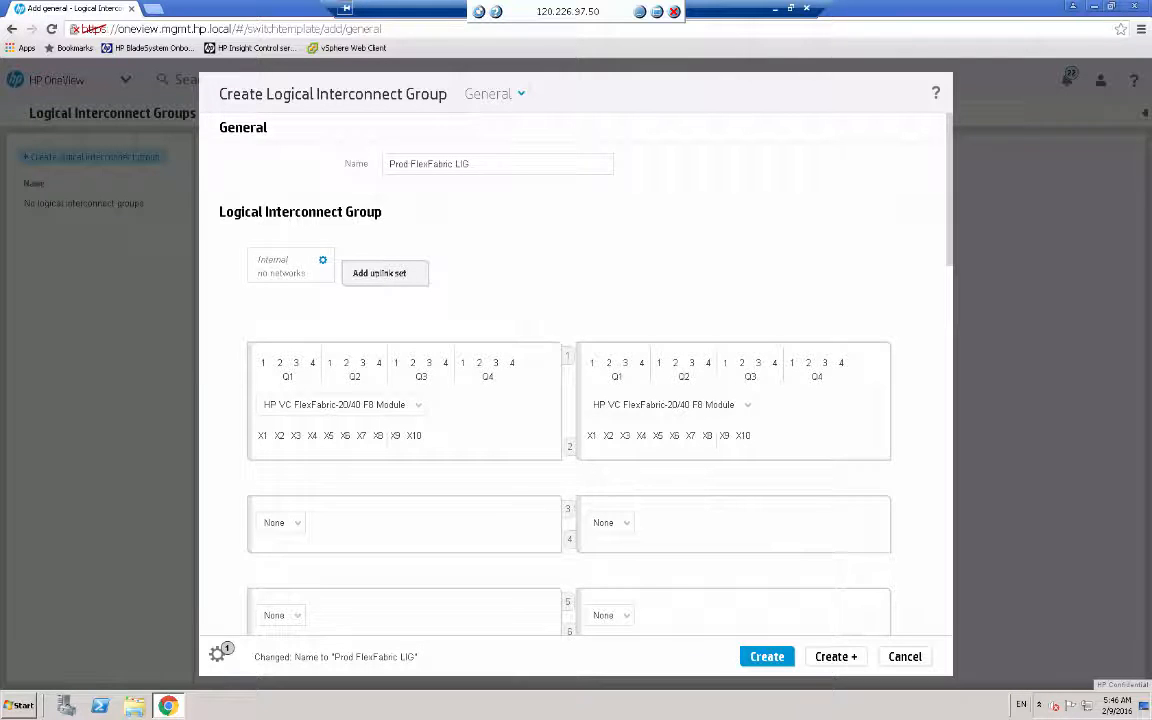
Step: Start a new uplink set in the group, named "LAN uplink set-a", with the type Ethernet
click(382, 275)
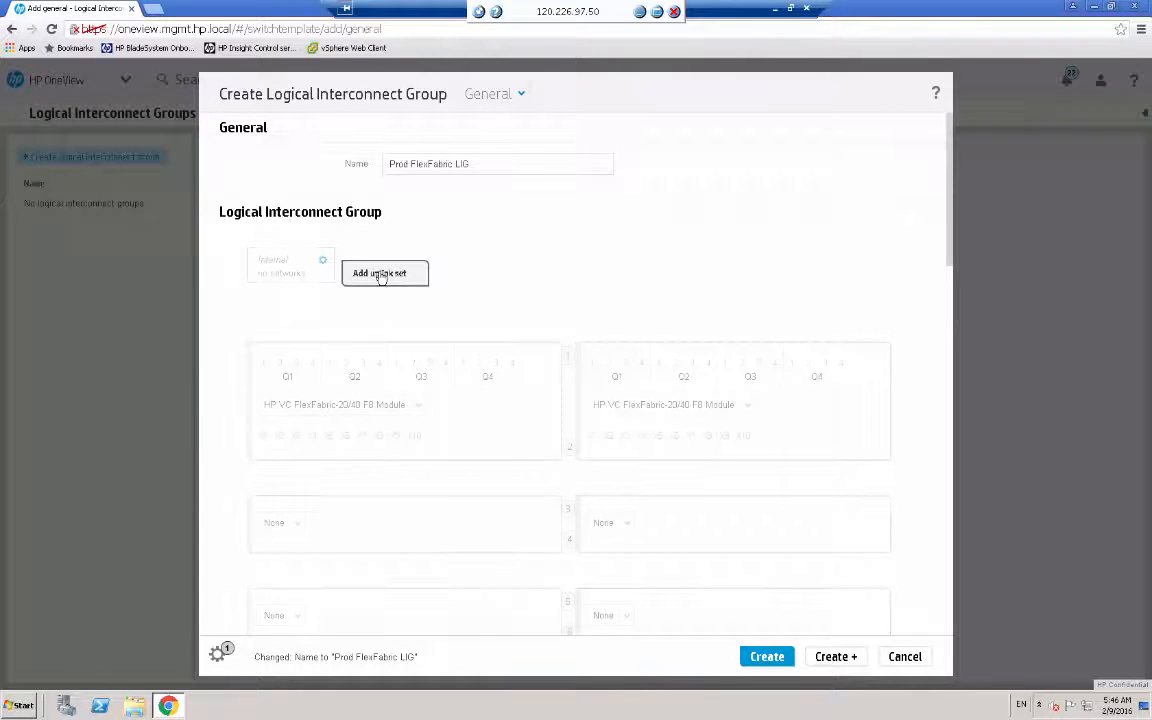
click(382, 276)
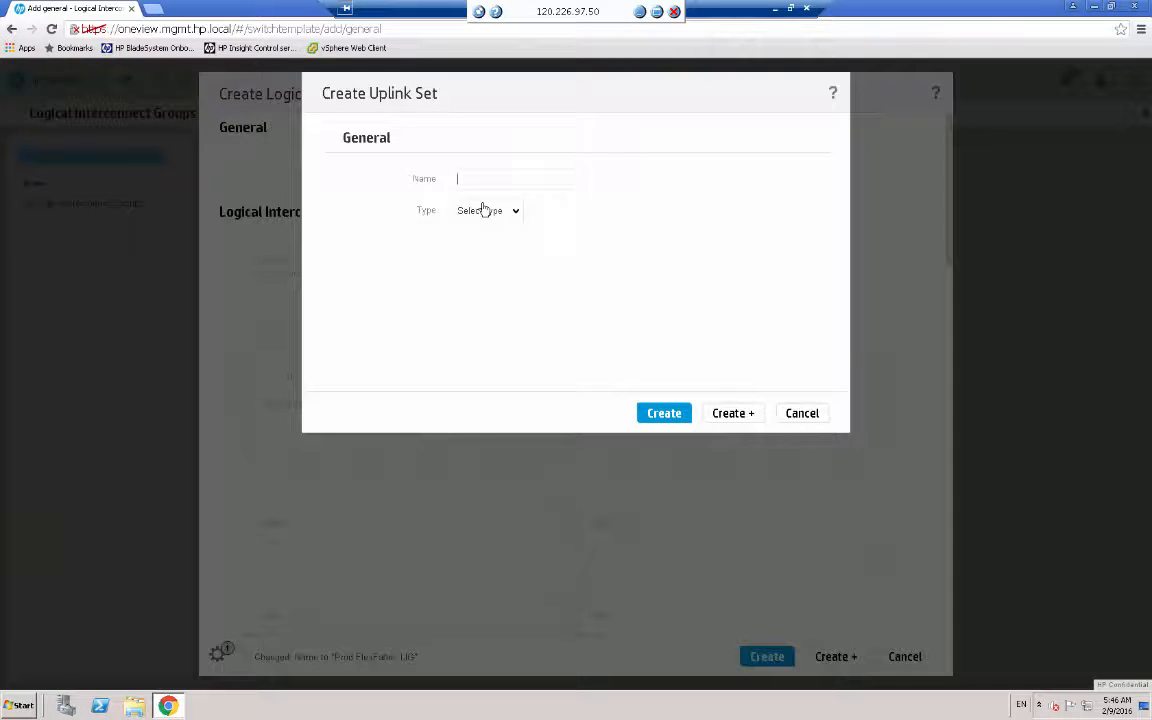
text(LAN uplink set-a)
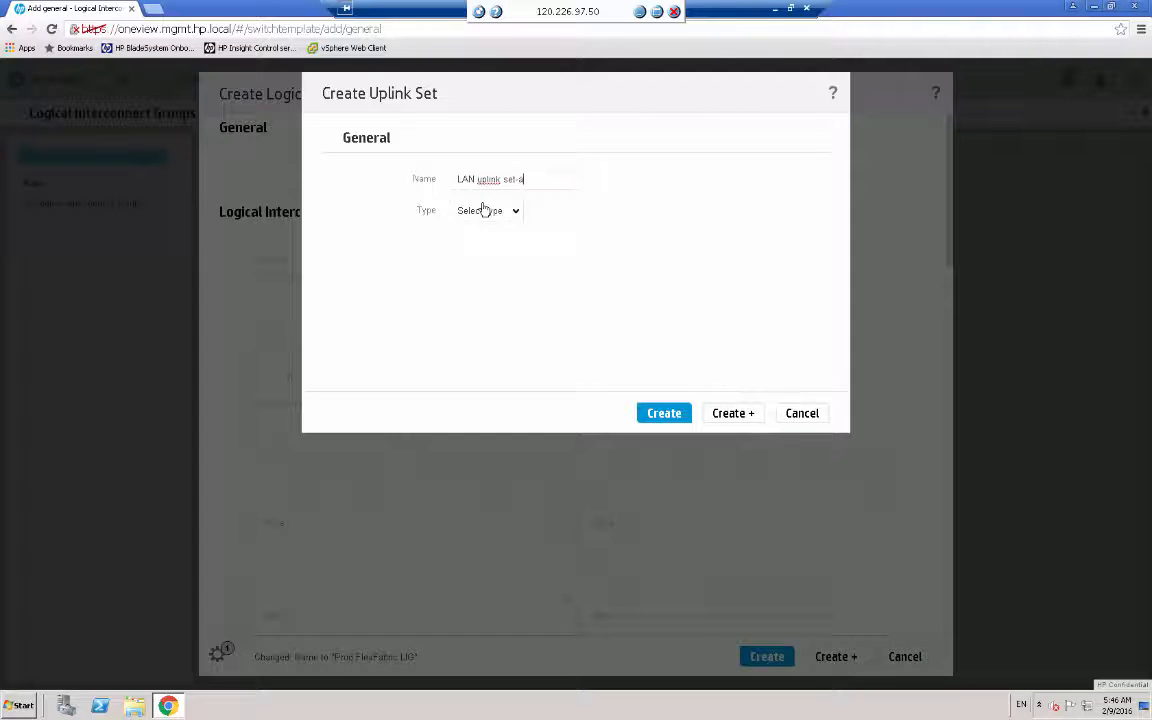
click(483, 209)
click(483, 209)
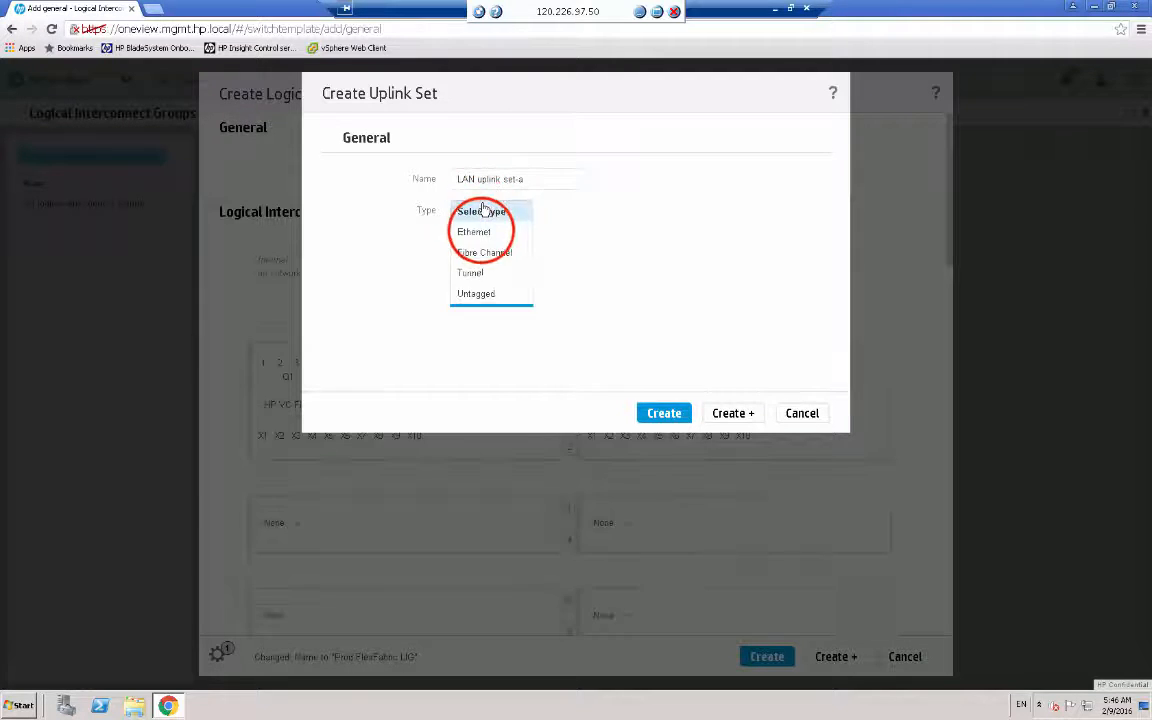
click(483, 233)
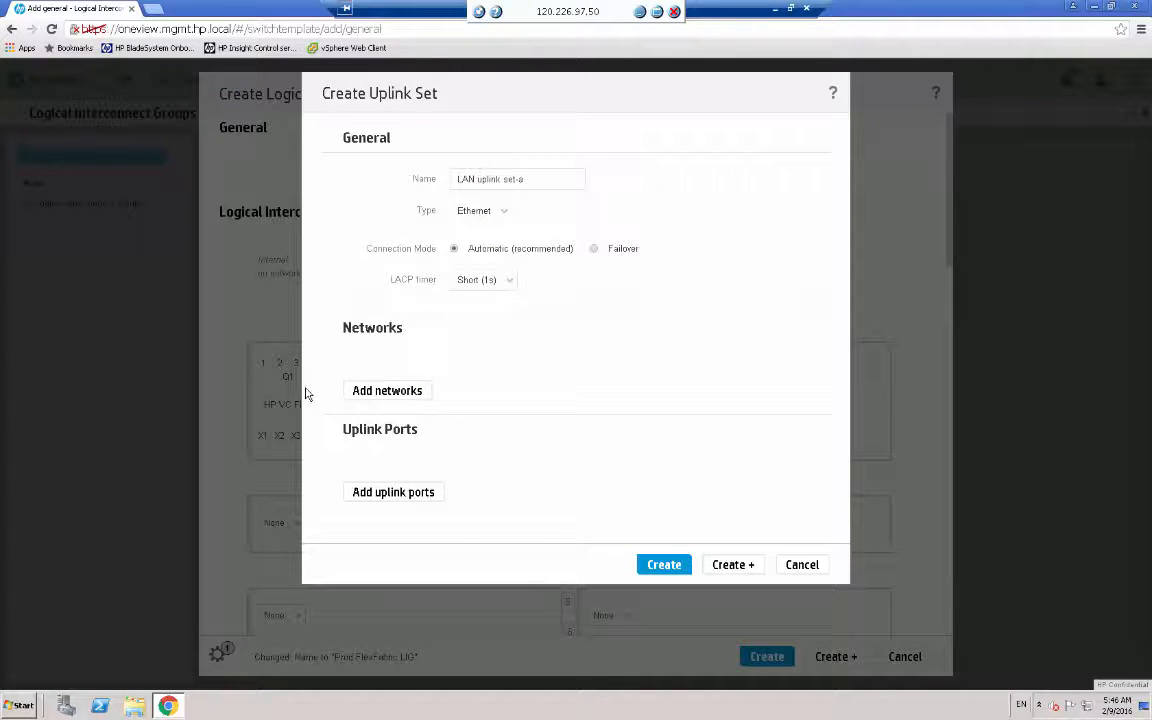
Step: Add the networks vlan 1-a, vlan 10-a, vlan 20-a, vlan 30-a, vlan 40-a and vlan 50-a to LAN uplink set-a
click(386, 392)
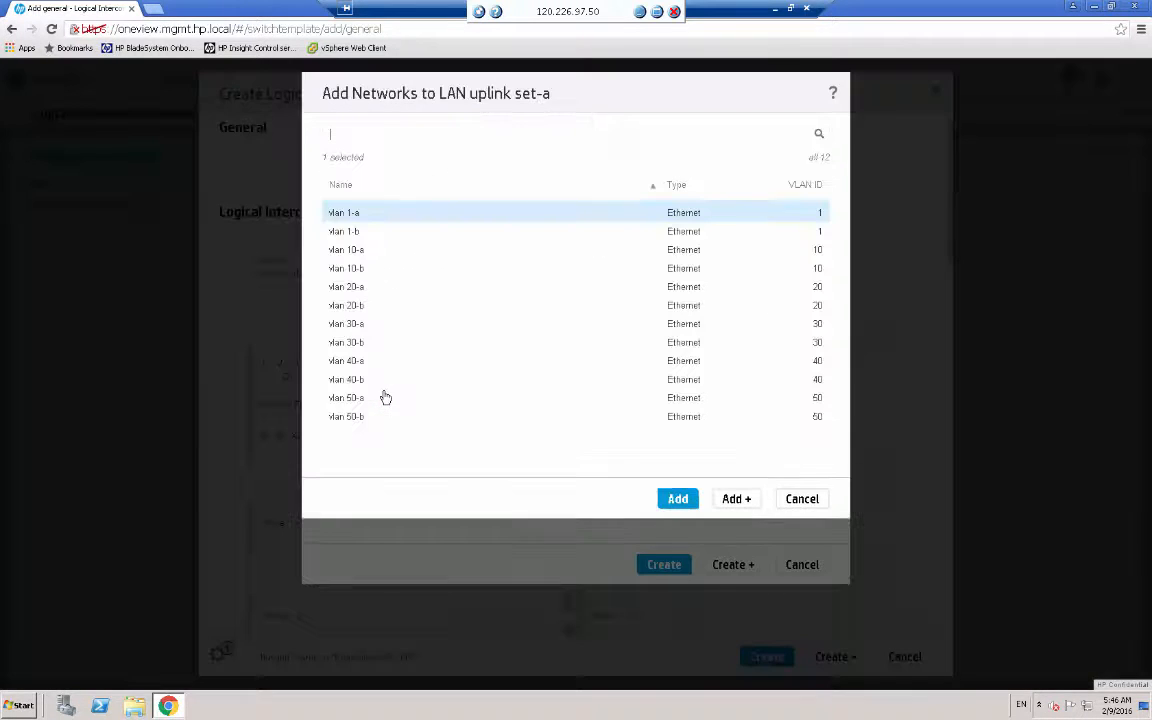
click(347, 213)
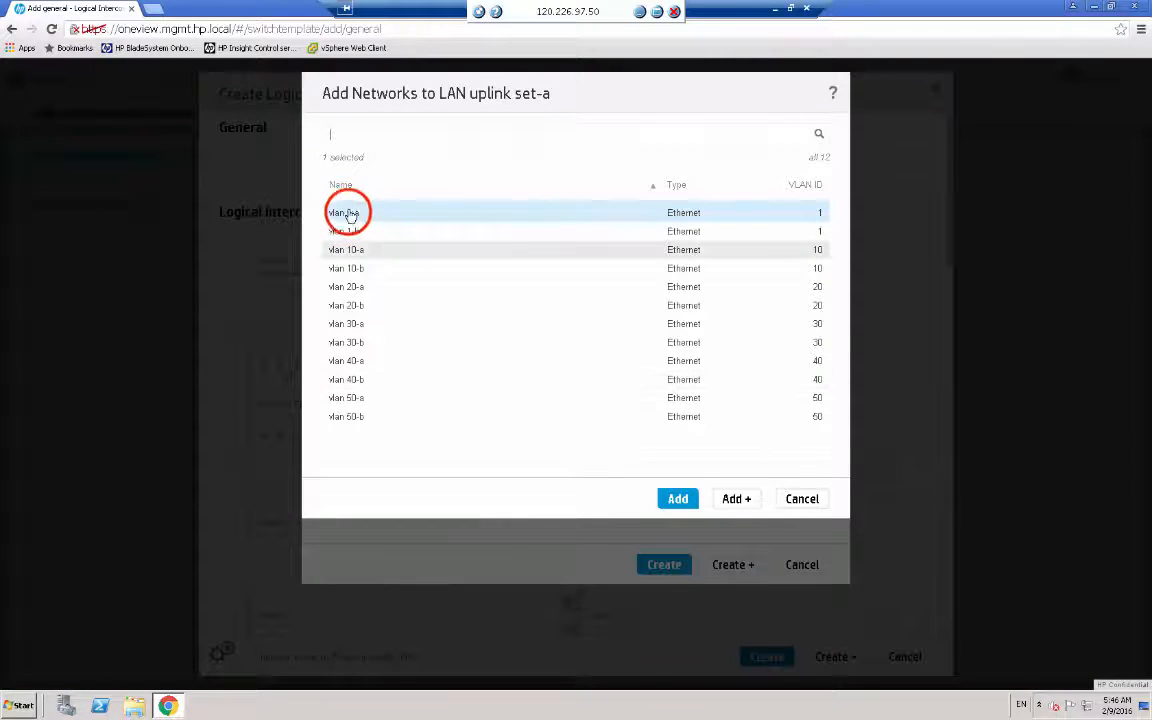
click(362, 253)
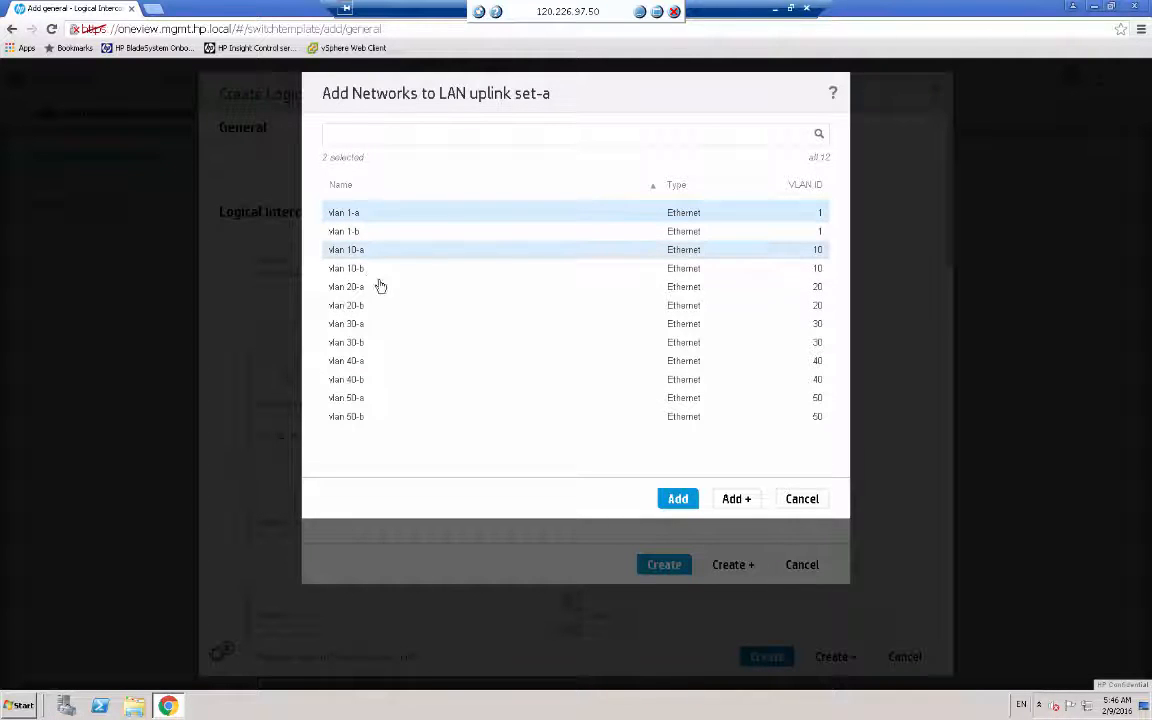
click(353, 289)
click(352, 324)
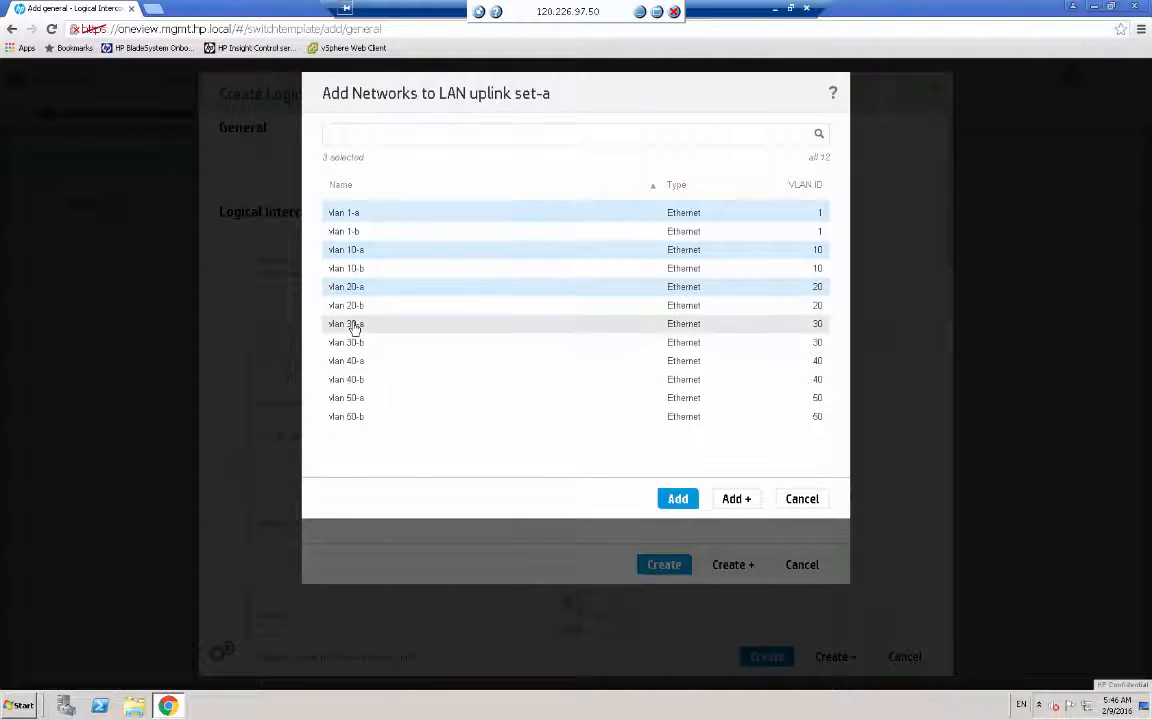
click(356, 362)
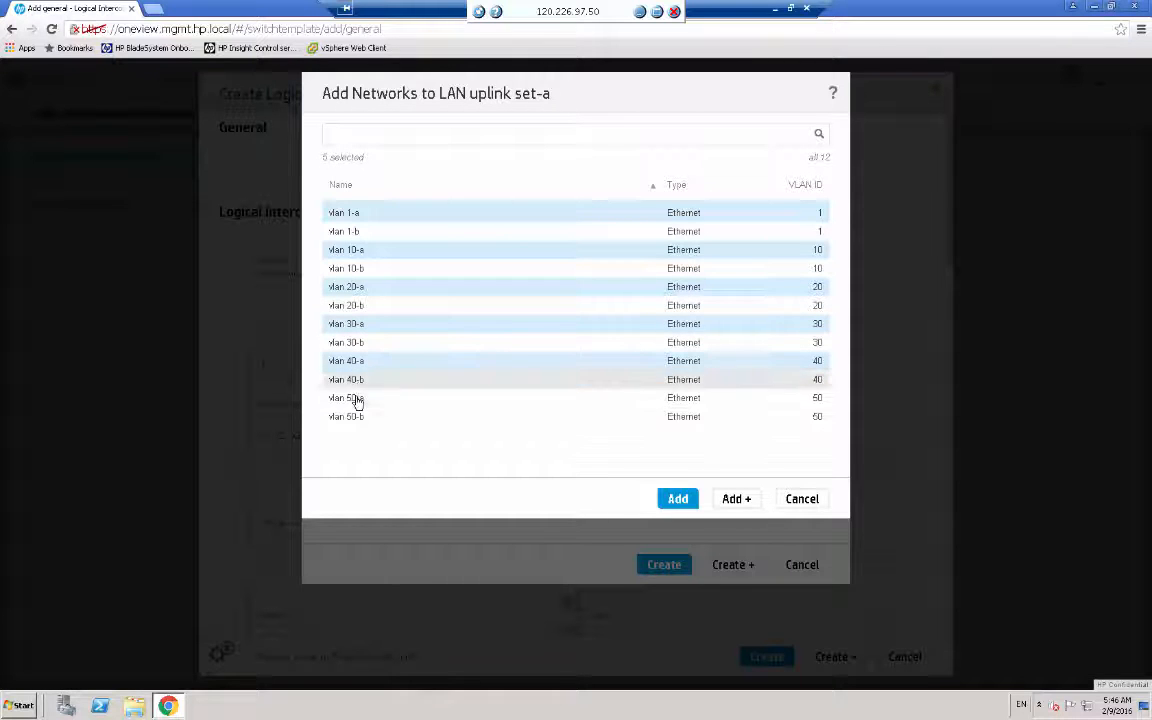
click(677, 497)
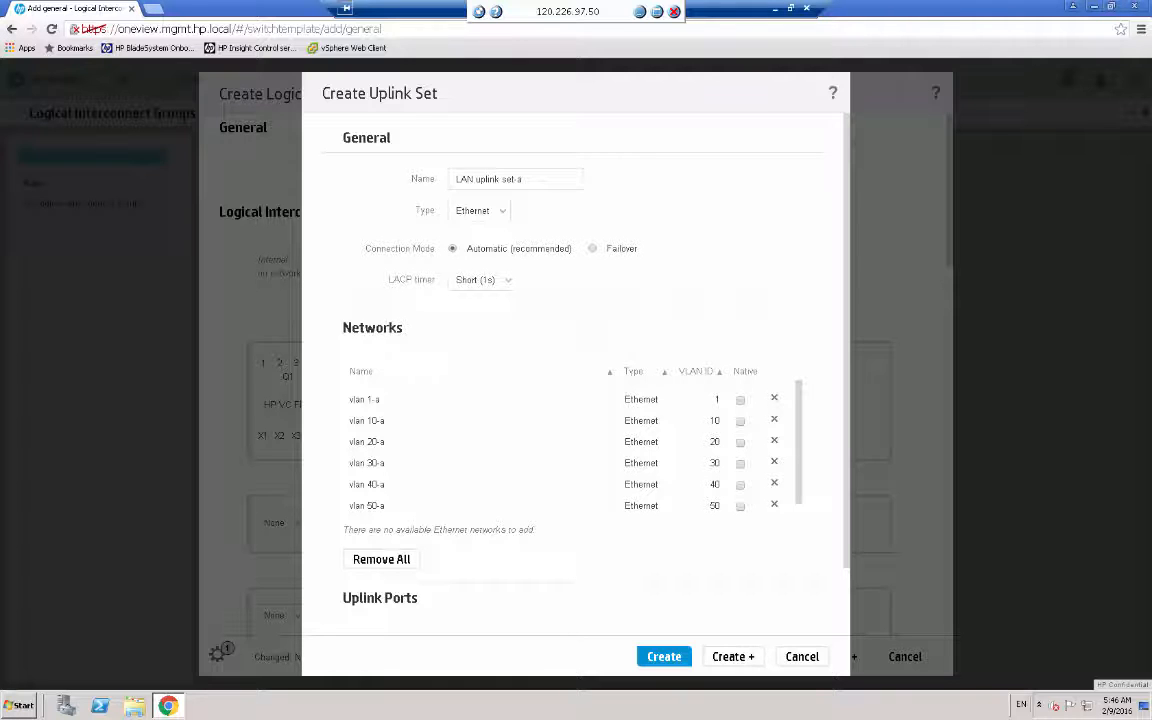
Step: Add bay 1 uplink ports Q1.1 and Q1.2 to LAN uplink set-a and create it, keeping the form ready for another set
click(848, 479)
drag(848, 480, 830, 604)
click(392, 588)
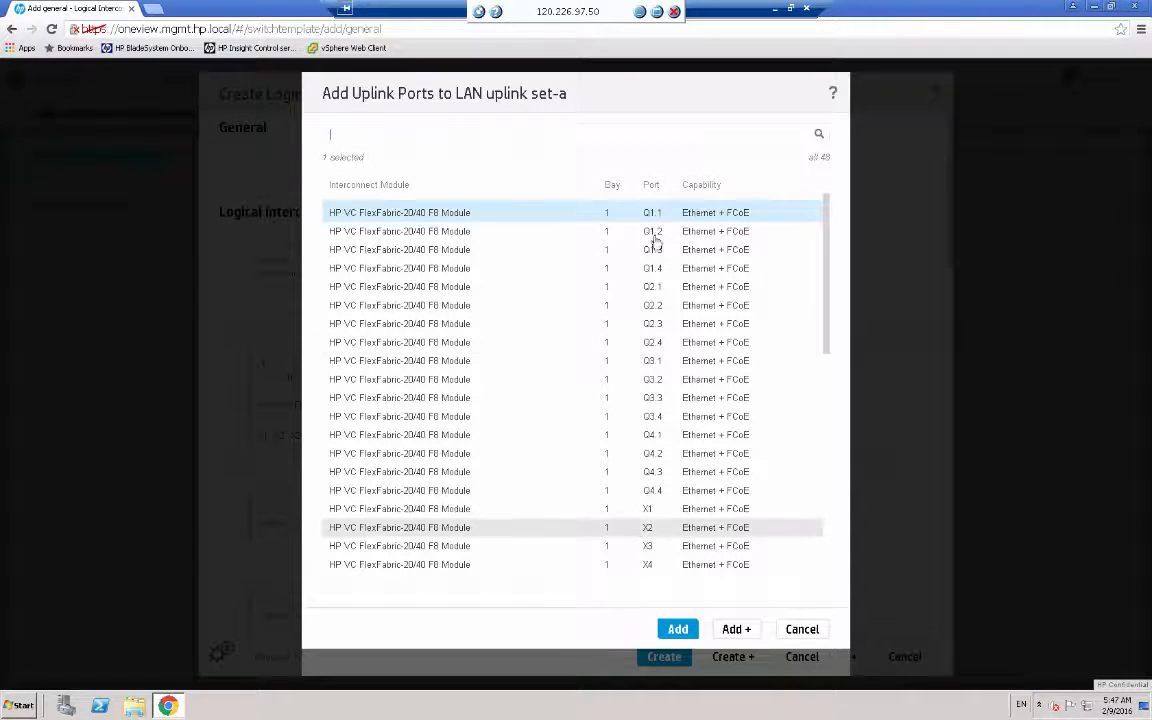
click(568, 215)
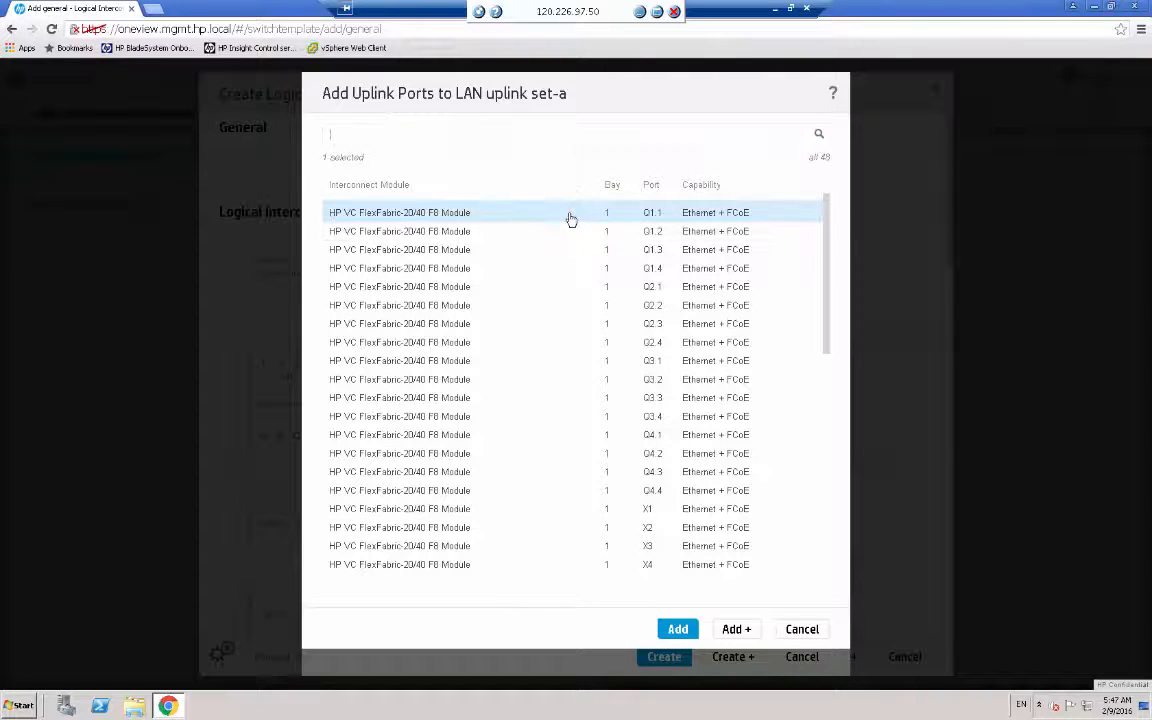
ctrl+click(538, 236)
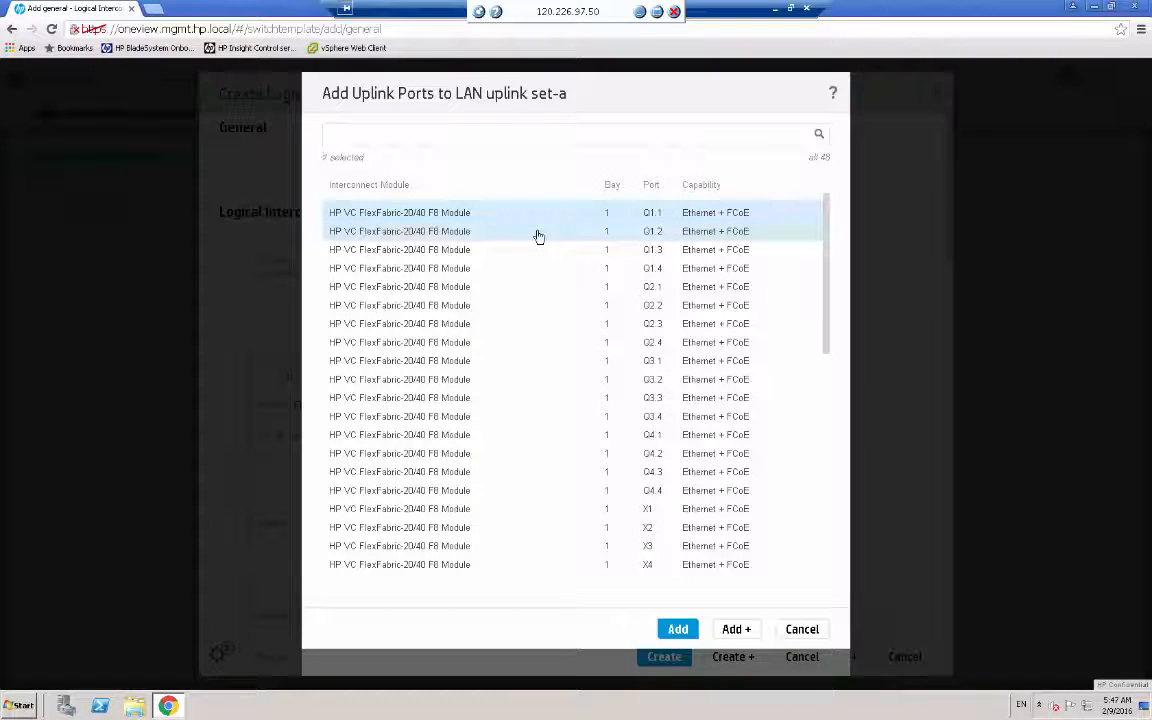
click(678, 629)
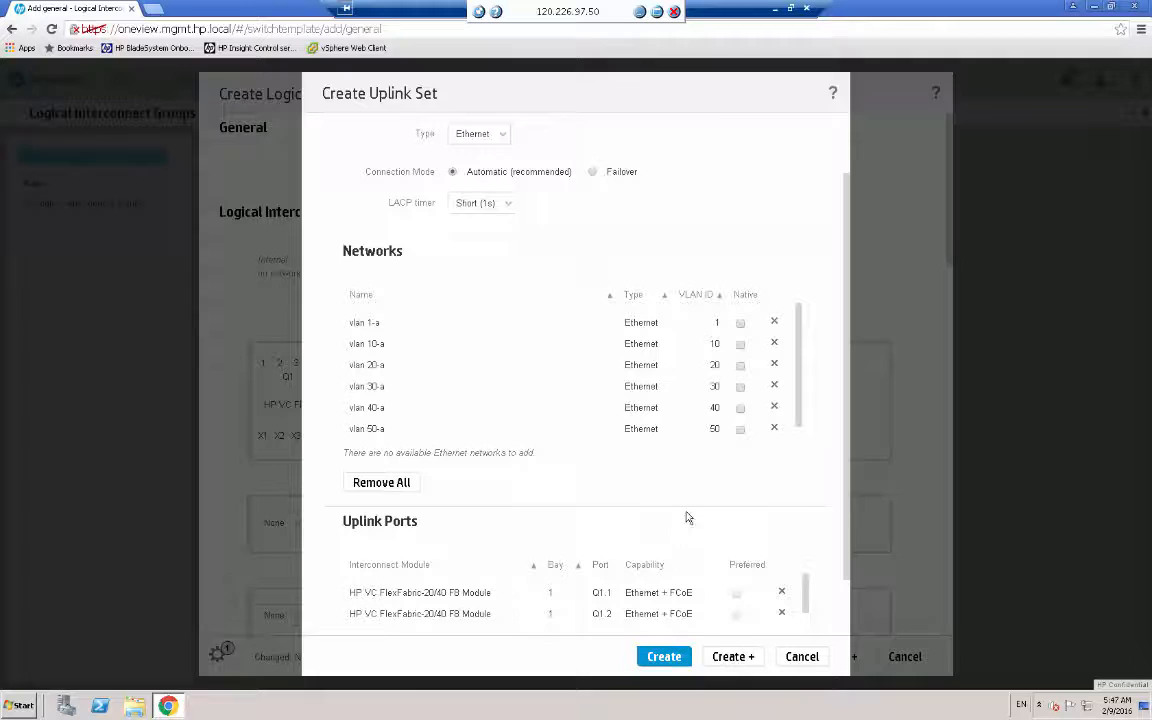
click(731, 656)
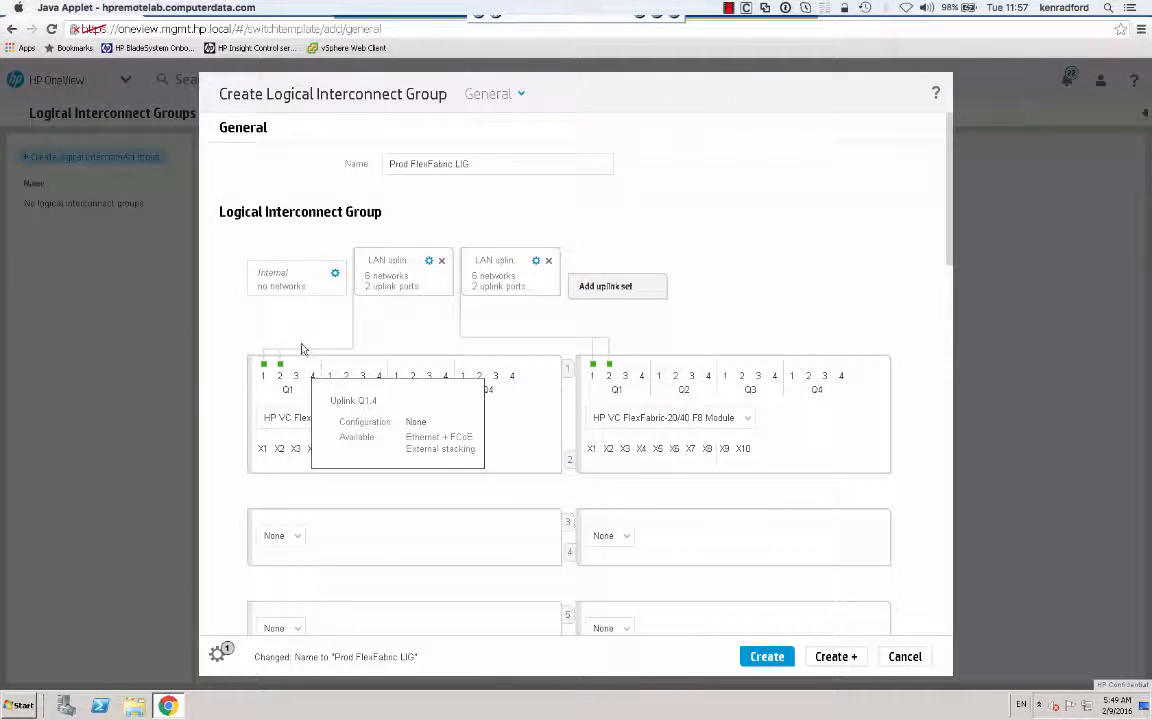
Step: Start another uplink set in the group, named "FC uplink set-a", with the type Fibre Channel
mouse_move(398, 284)
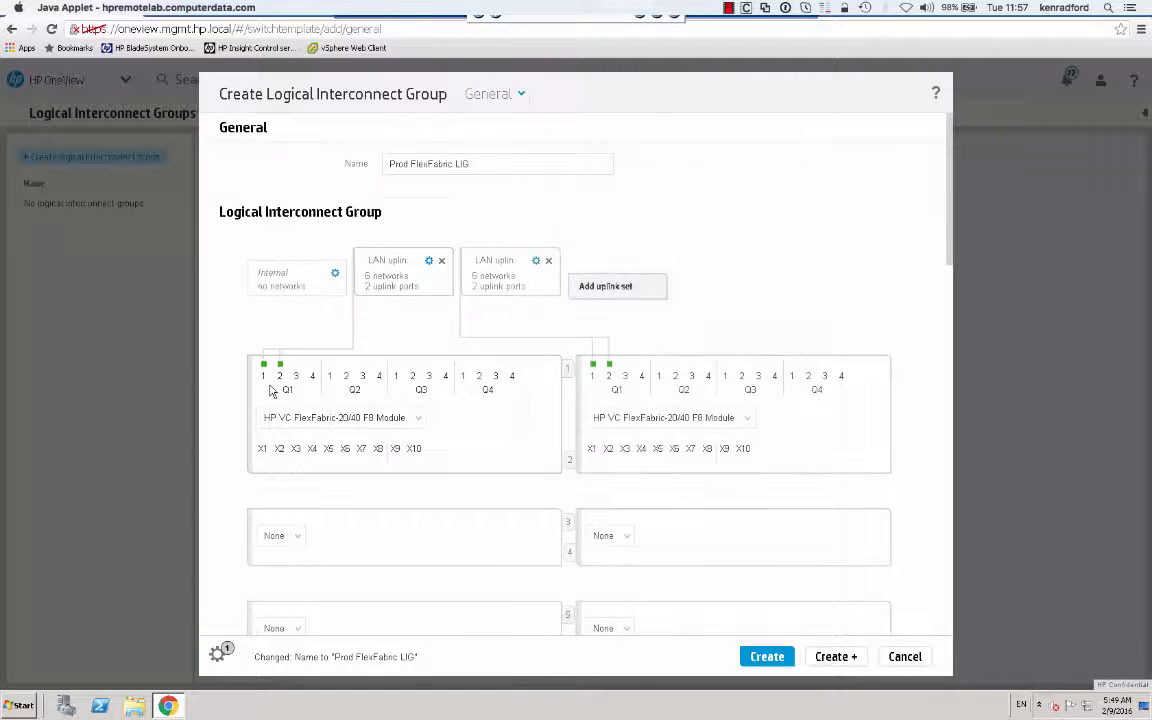
mouse_move(264, 370)
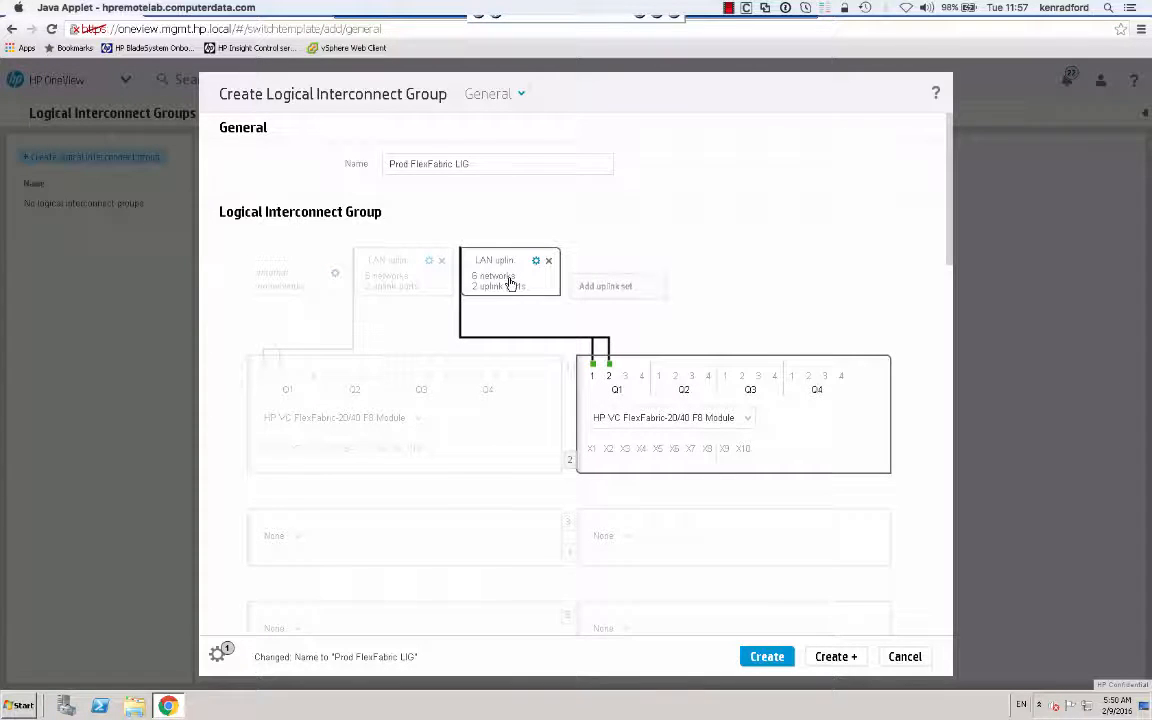
mouse_move(593, 376)
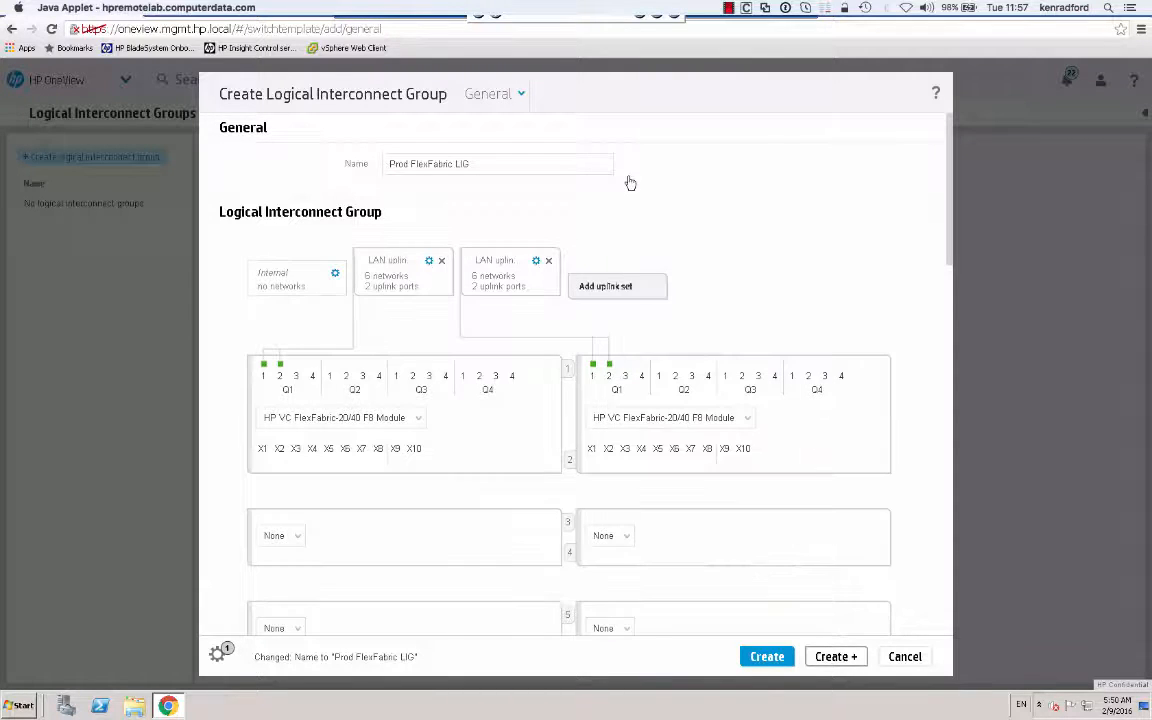
click(633, 288)
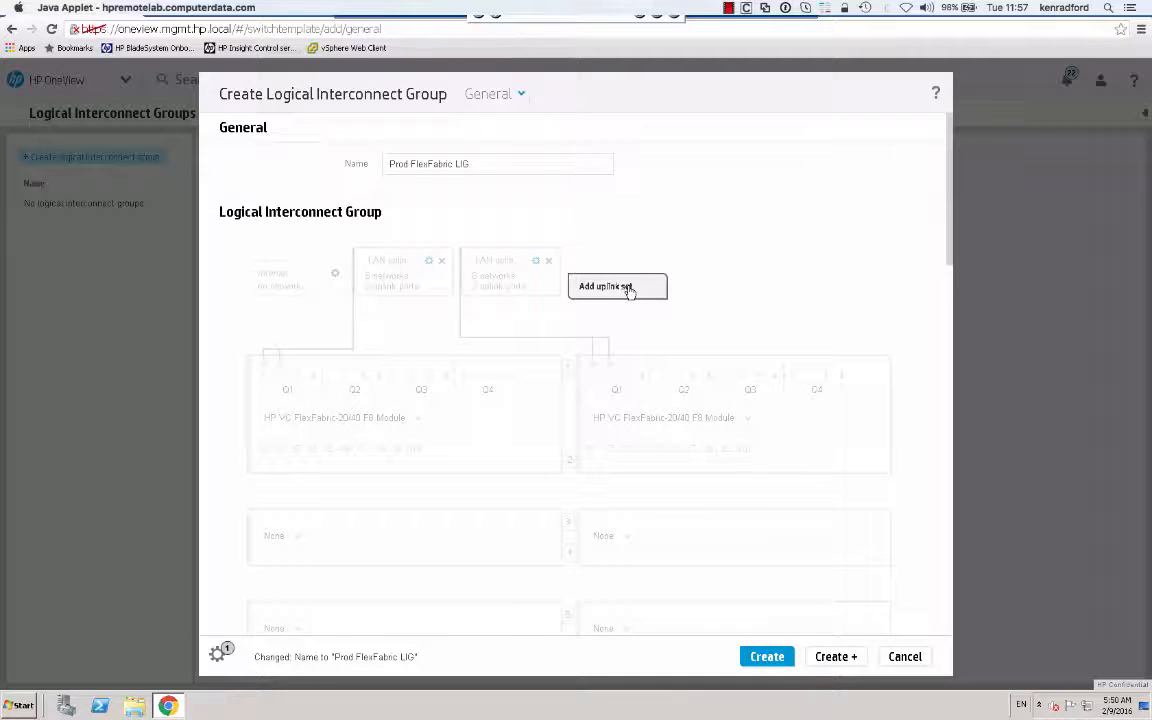
click(627, 287)
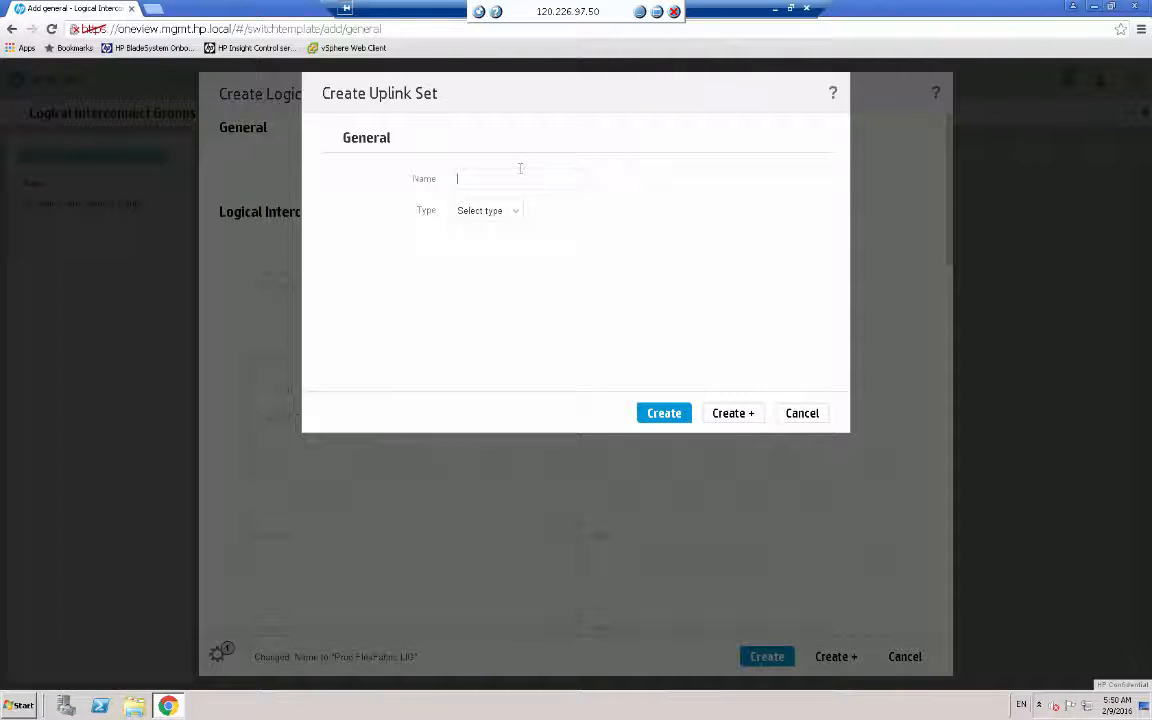
text(C)
text( uplink )
text(set )
text(a)
click(494, 212)
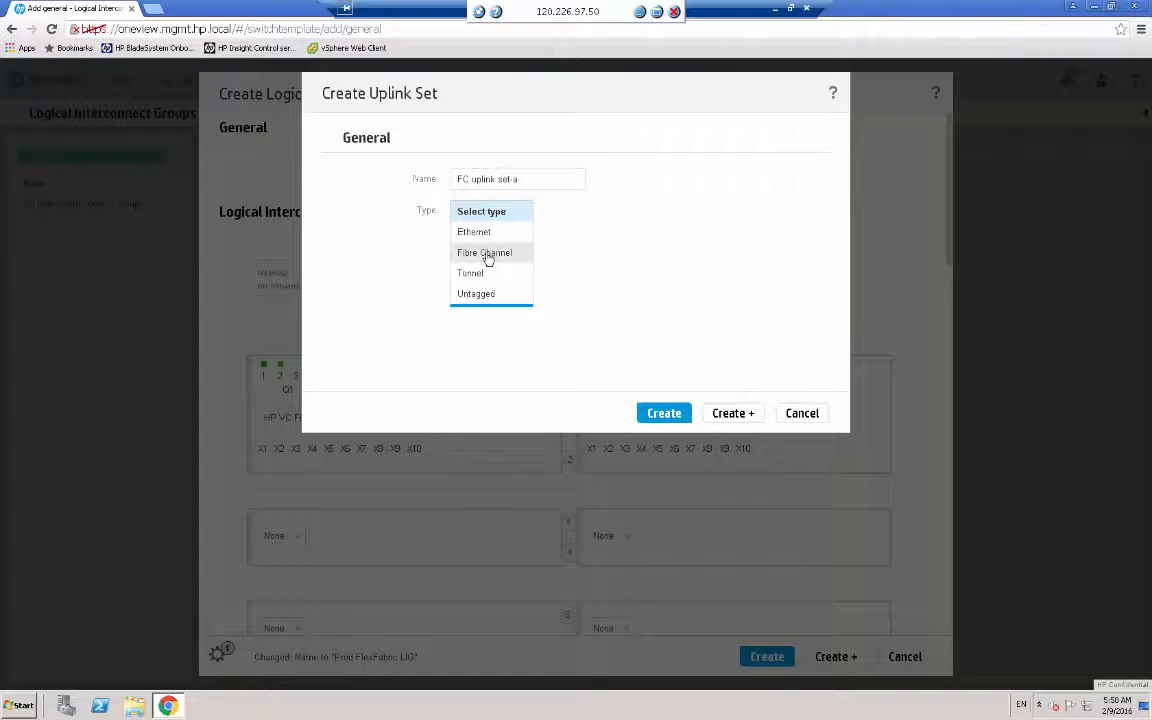
click(487, 254)
Step: Assign FCoE fabric-a and bay 1 ports X1 and X2 to FC uplink set-a and create it, keeping the form ready for another set
click(483, 305)
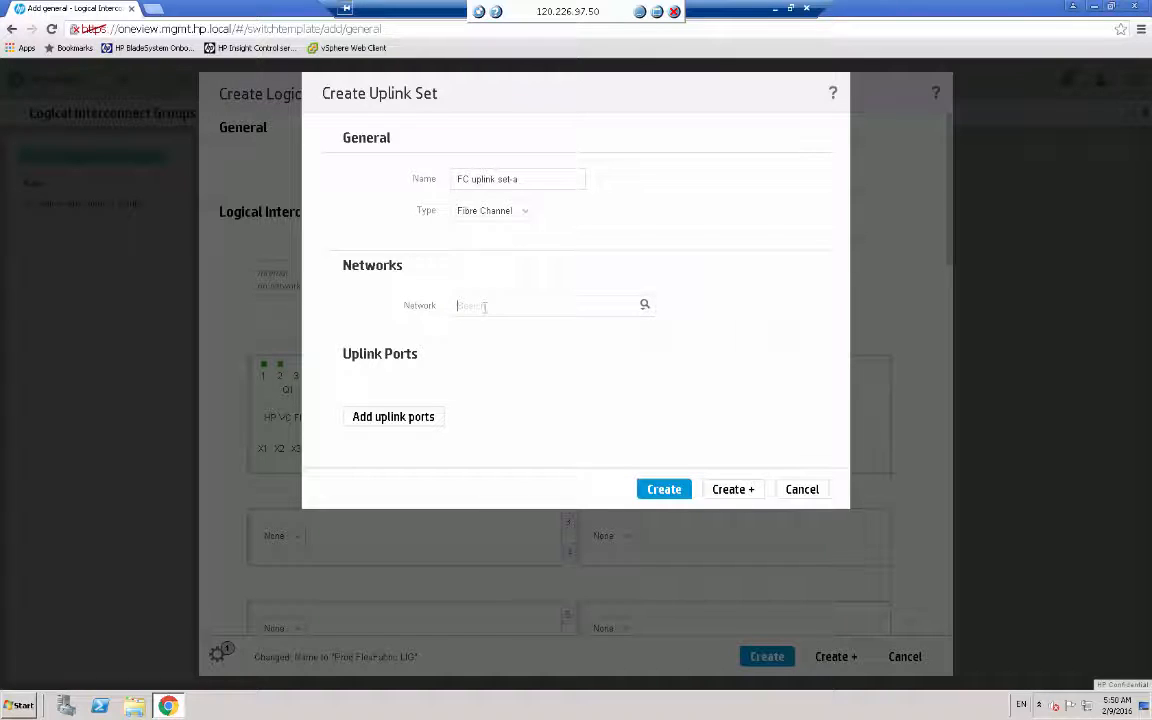
text(FC)
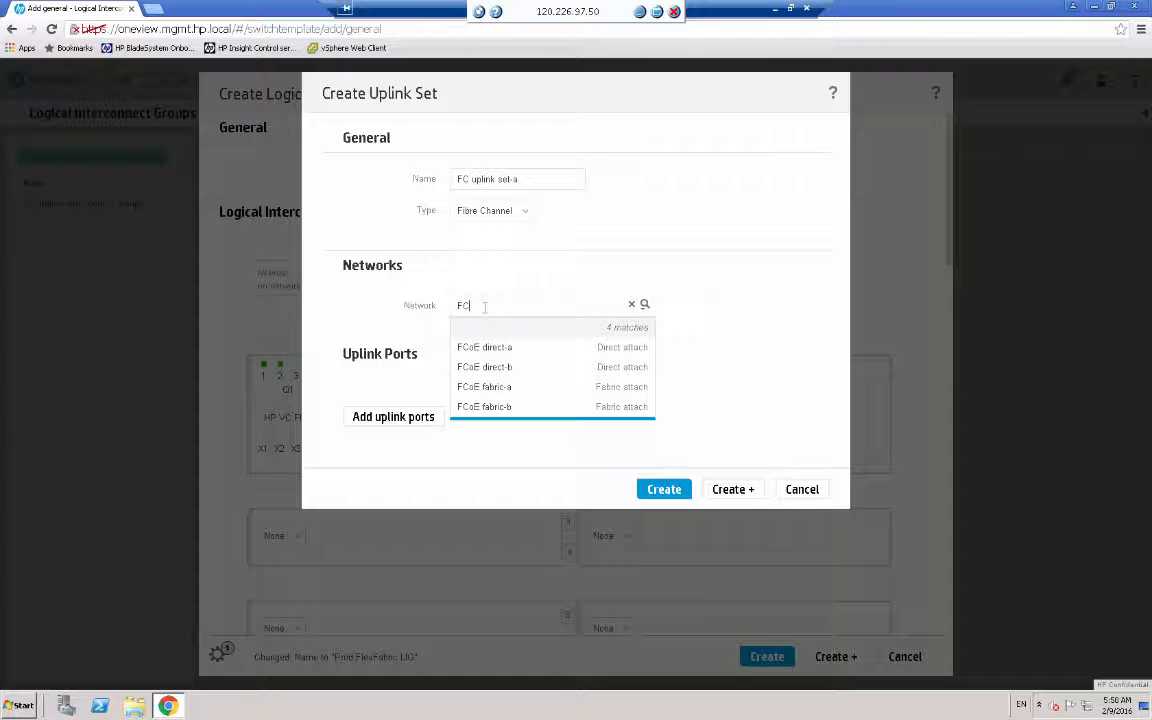
click(498, 389)
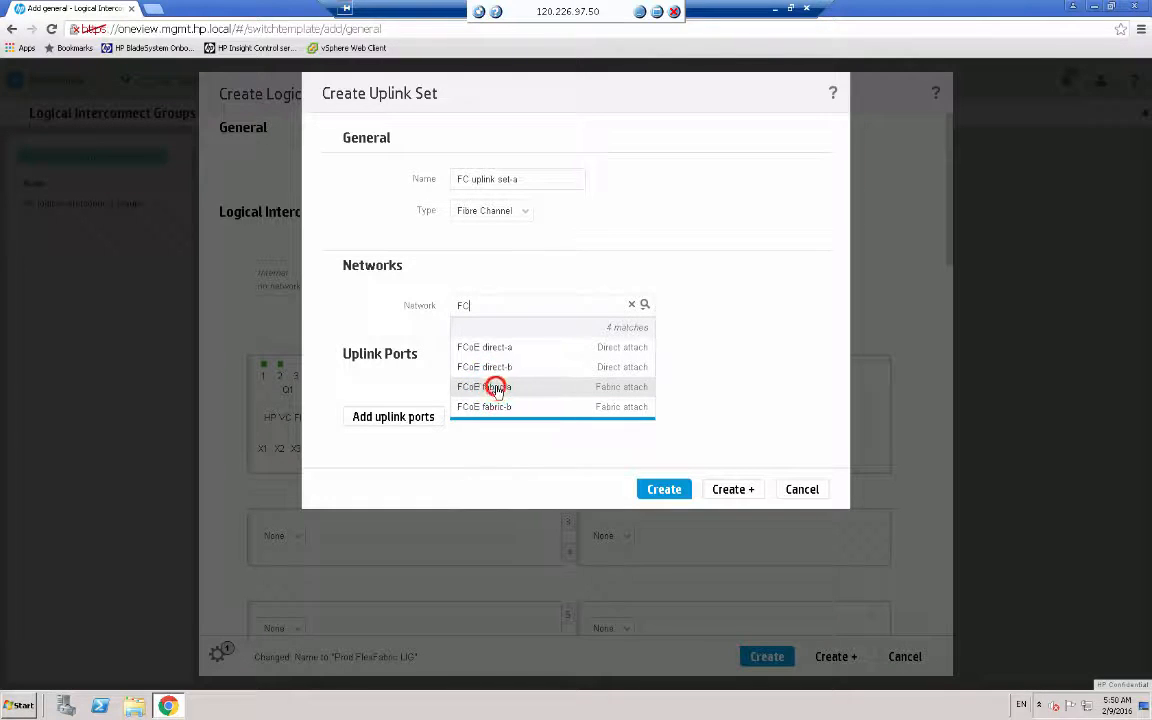
click(399, 418)
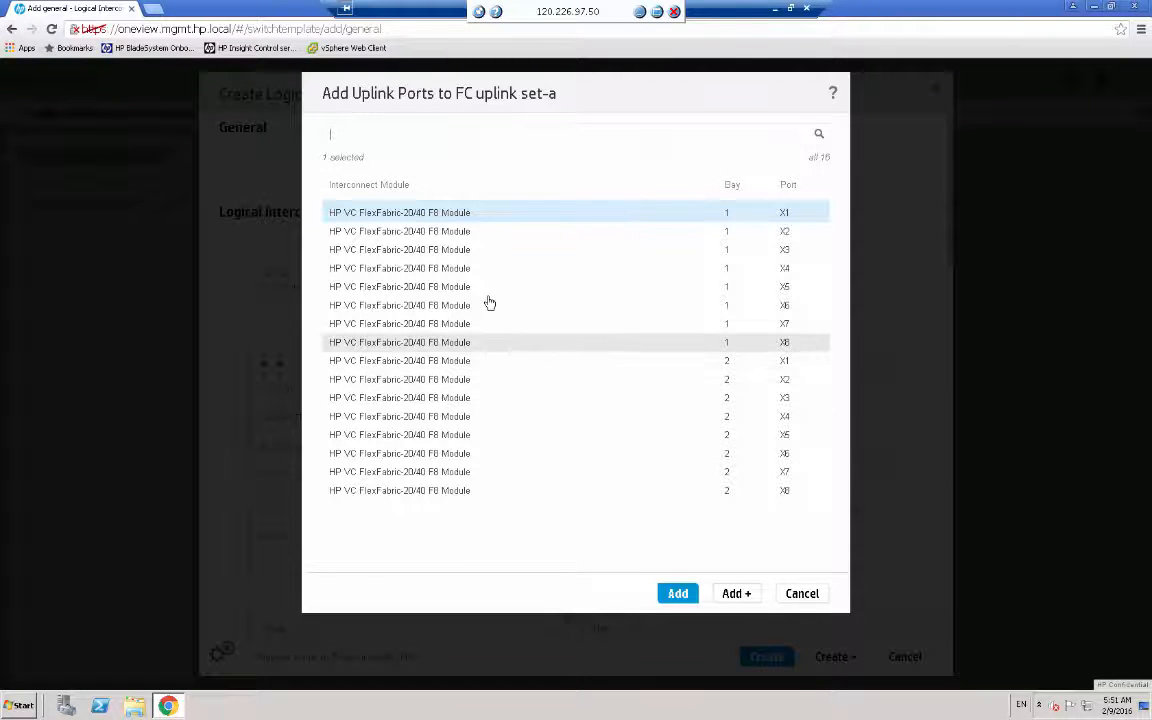
click(372, 215)
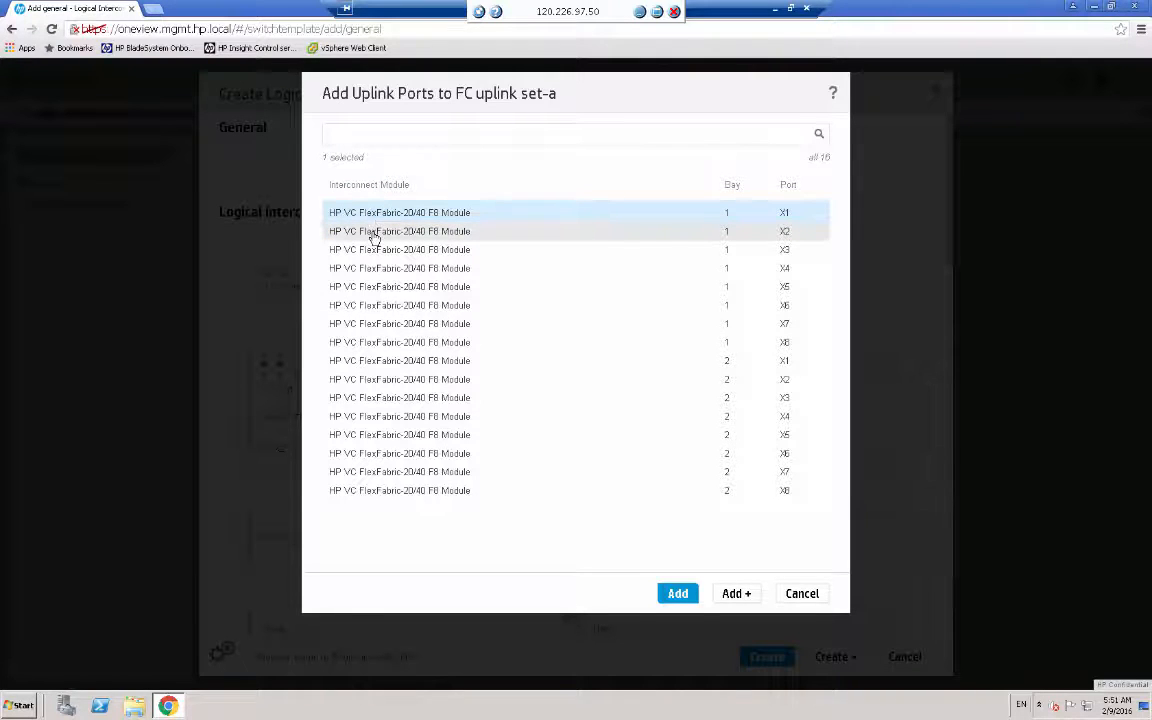
click(678, 593)
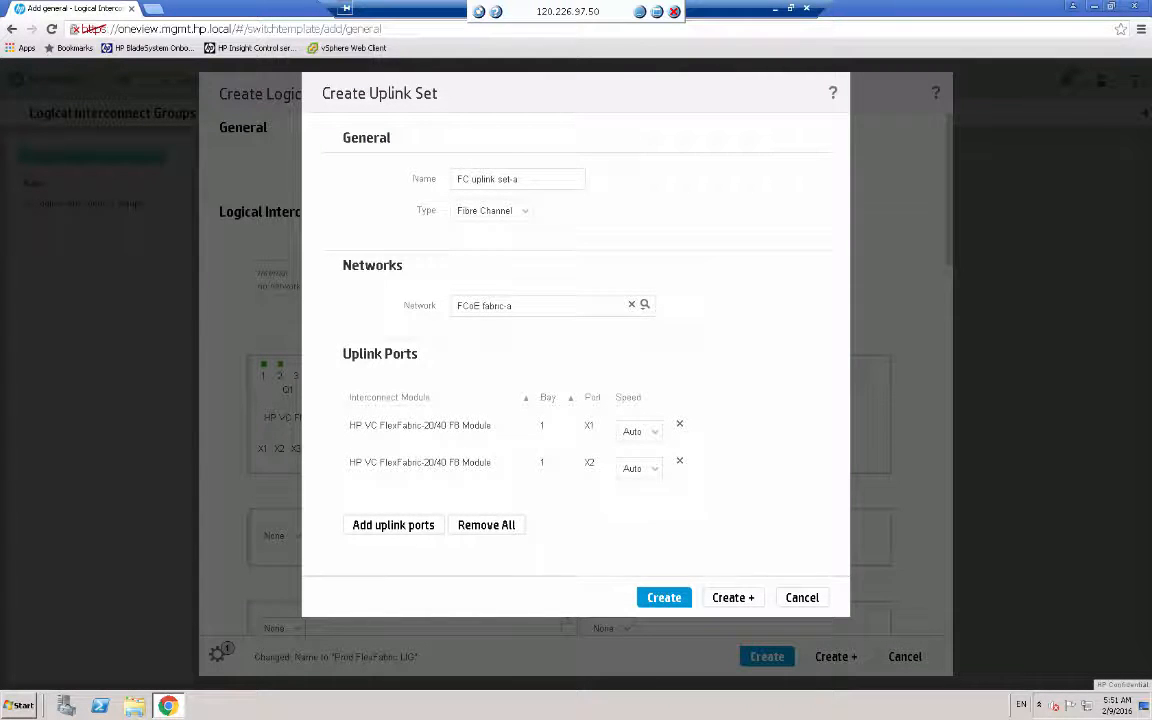
click(736, 598)
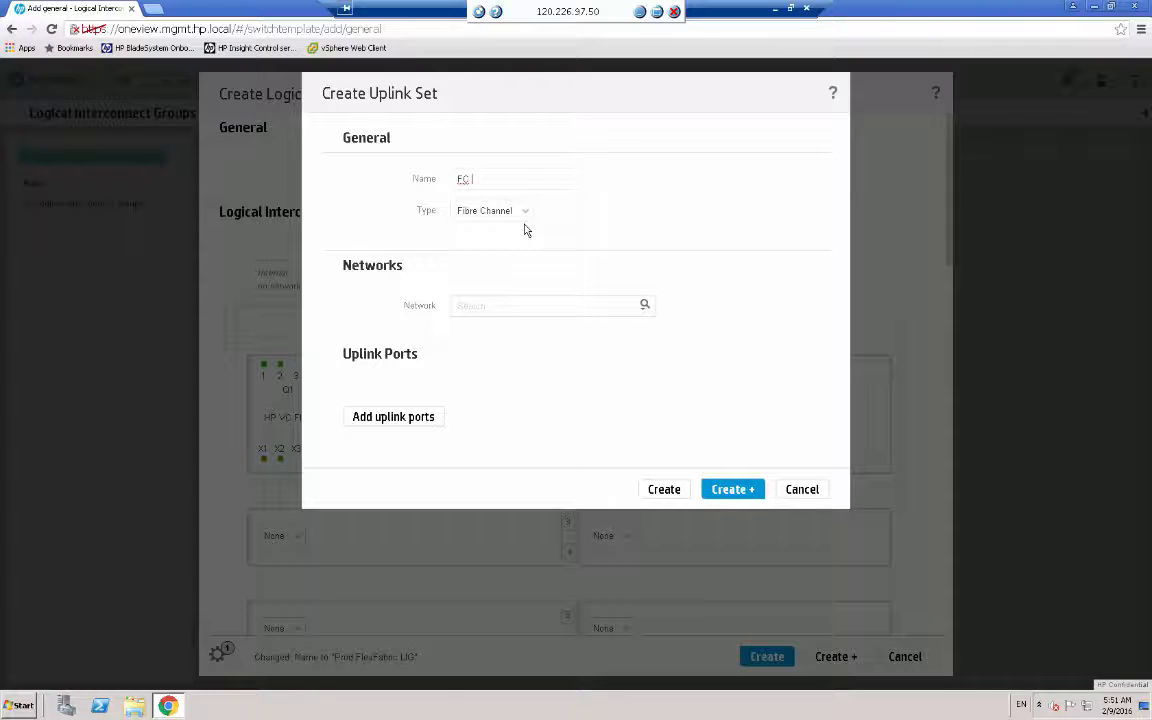
Step: Name the next Fibre Channel uplink set "FC uplink set-b" and assign it the FCoE fabric-b network
text(nk set-b)
click(494, 305)
text(FC)
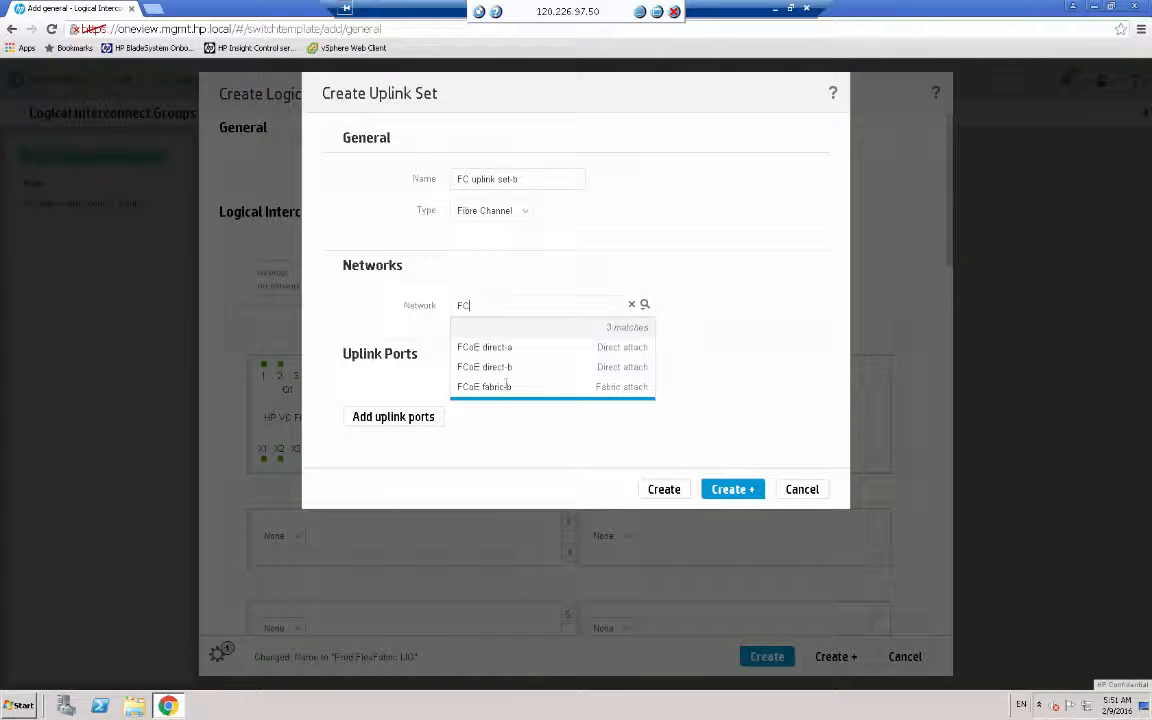
click(505, 390)
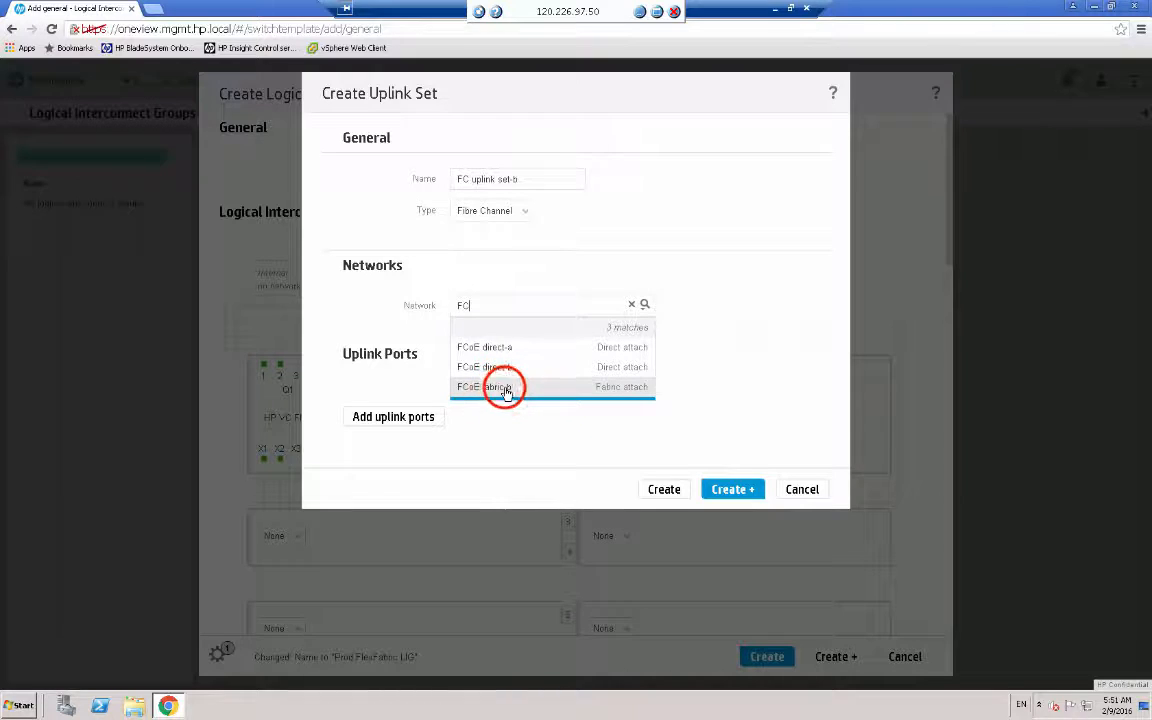
Step: Add uplink ports X1 and X2 of the bay 2 module to FC uplink set-b
click(411, 417)
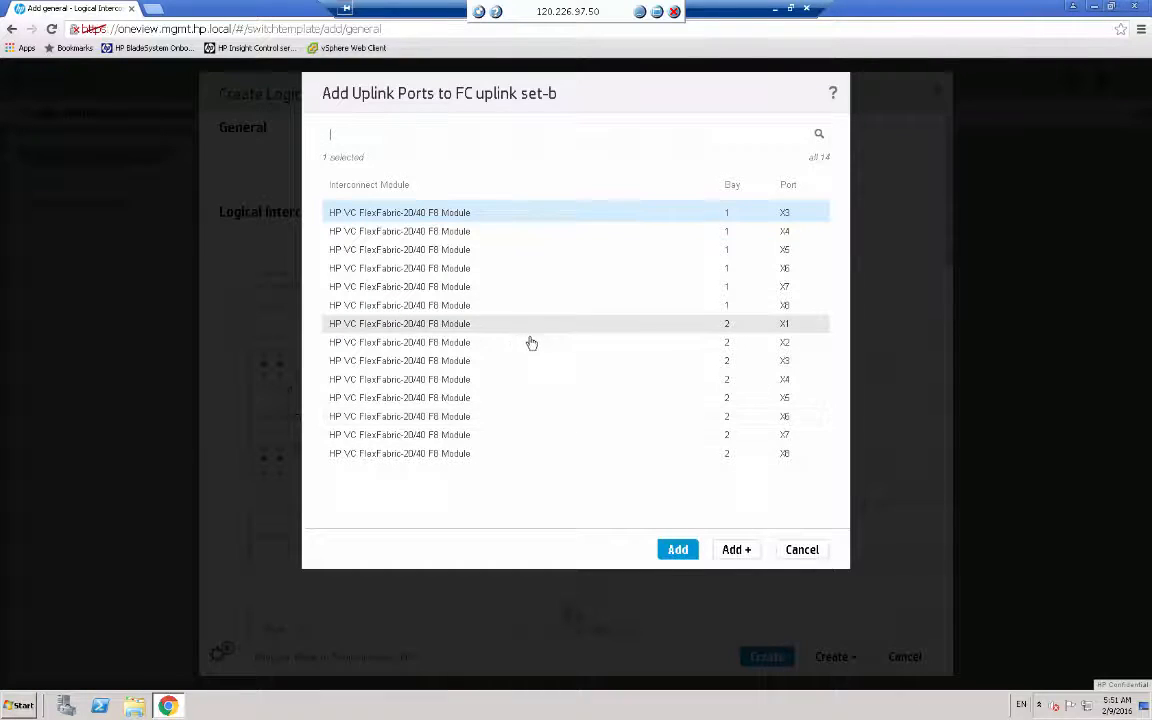
click(464, 322)
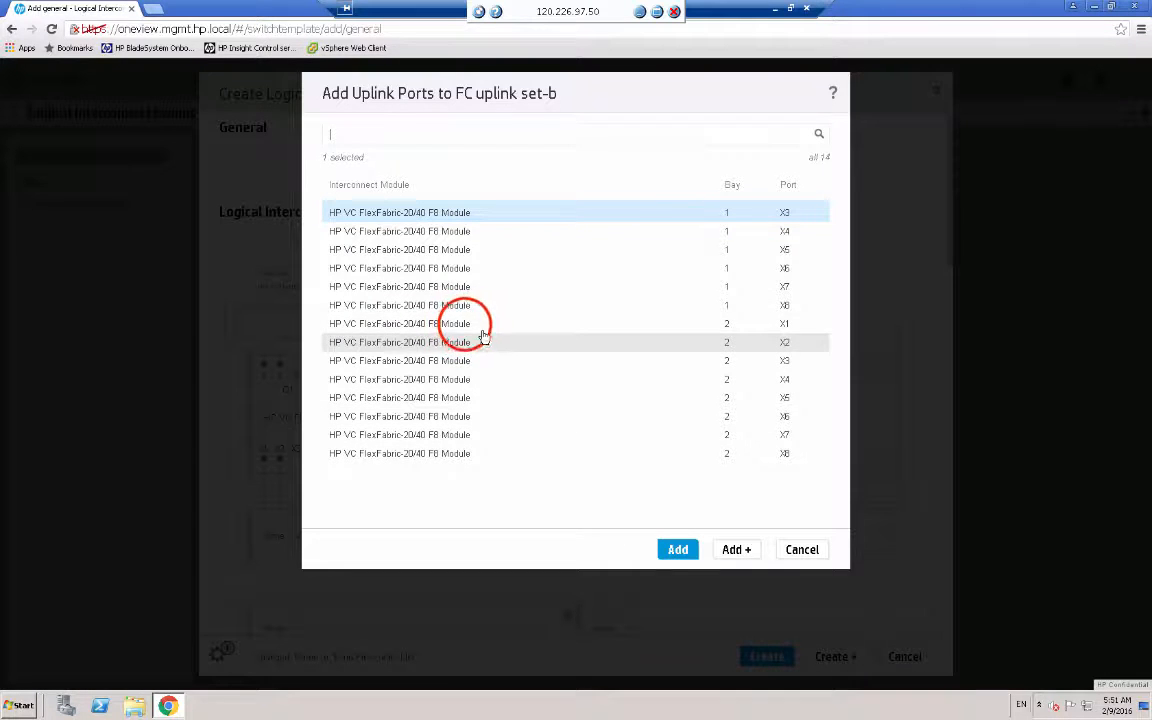
ctrl+click(450, 342)
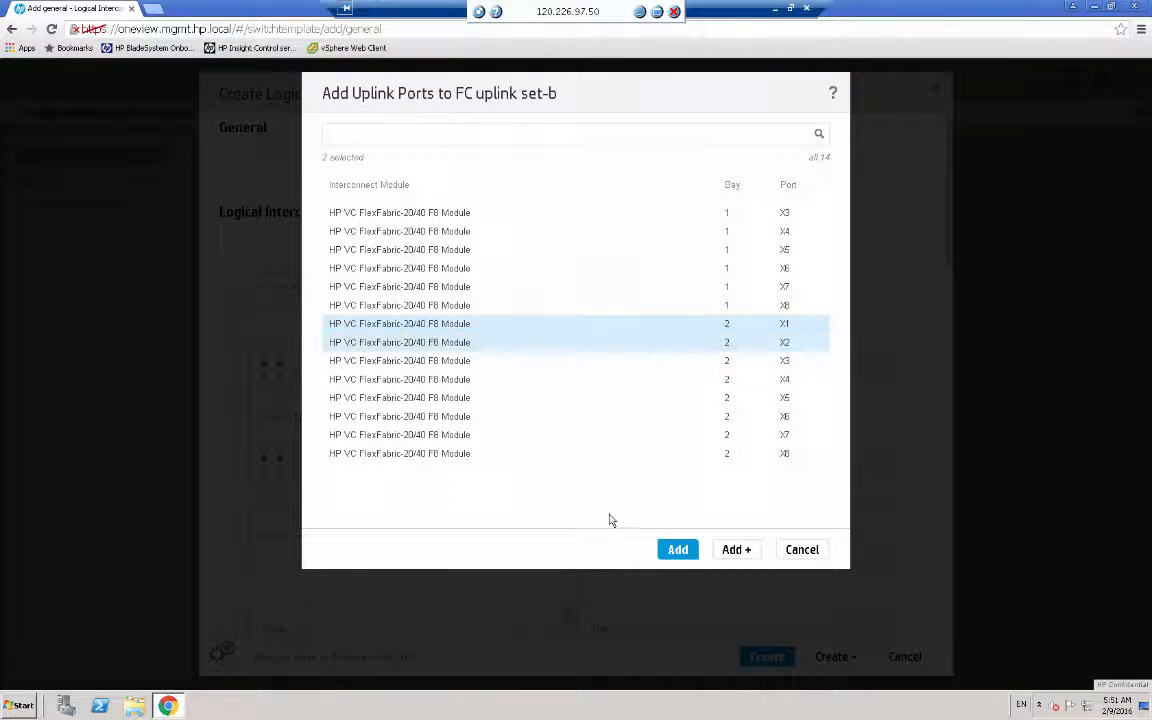
click(678, 550)
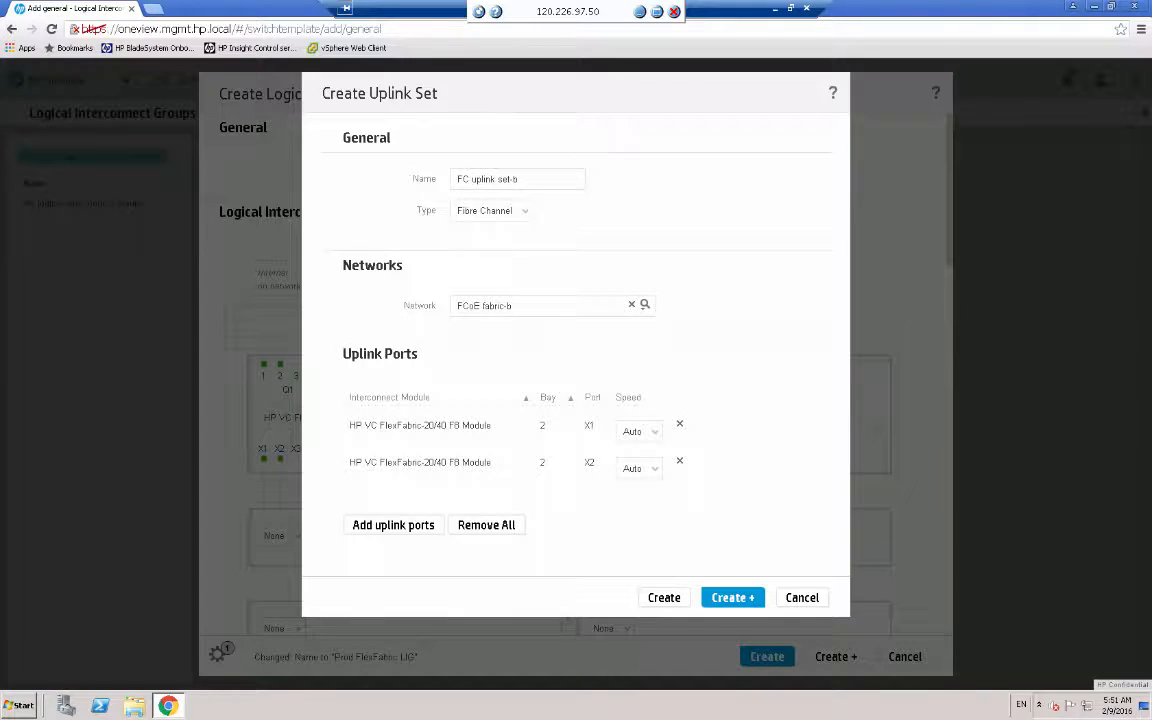
Step: Create FC uplink set-b and start another Fibre Channel uplink set named "FC direct-a" on the FCoE direct-a network
click(731, 598)
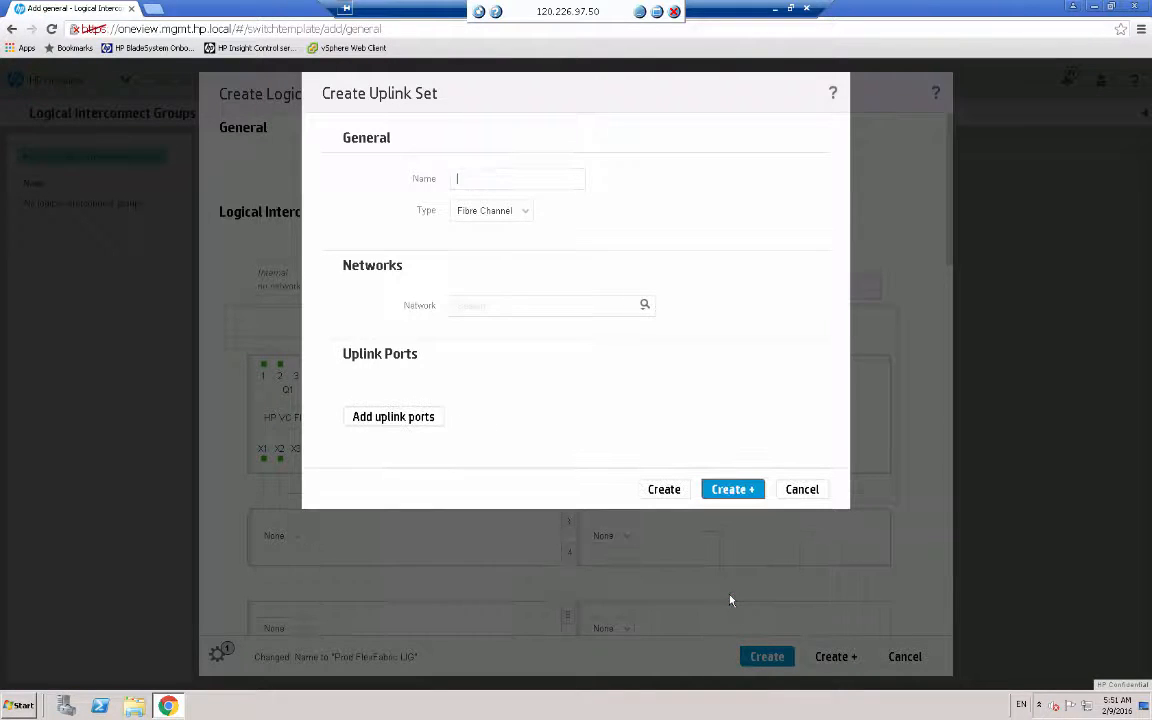
click(491, 182)
click(582, 304)
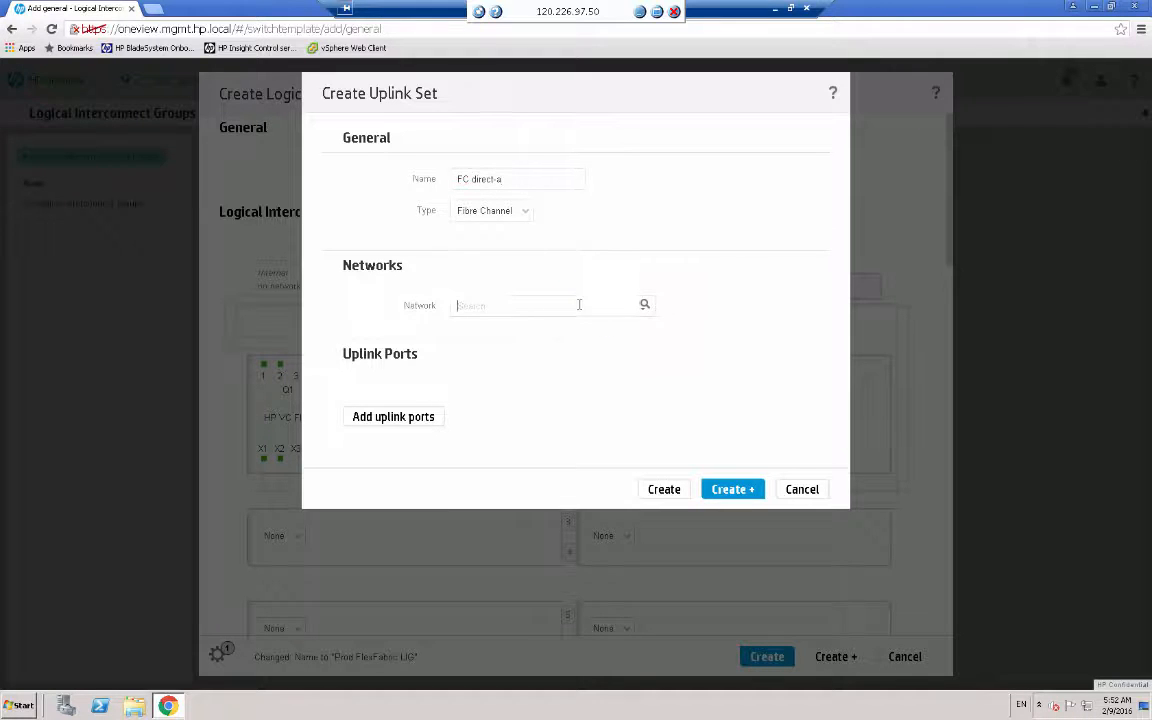
text(FC)
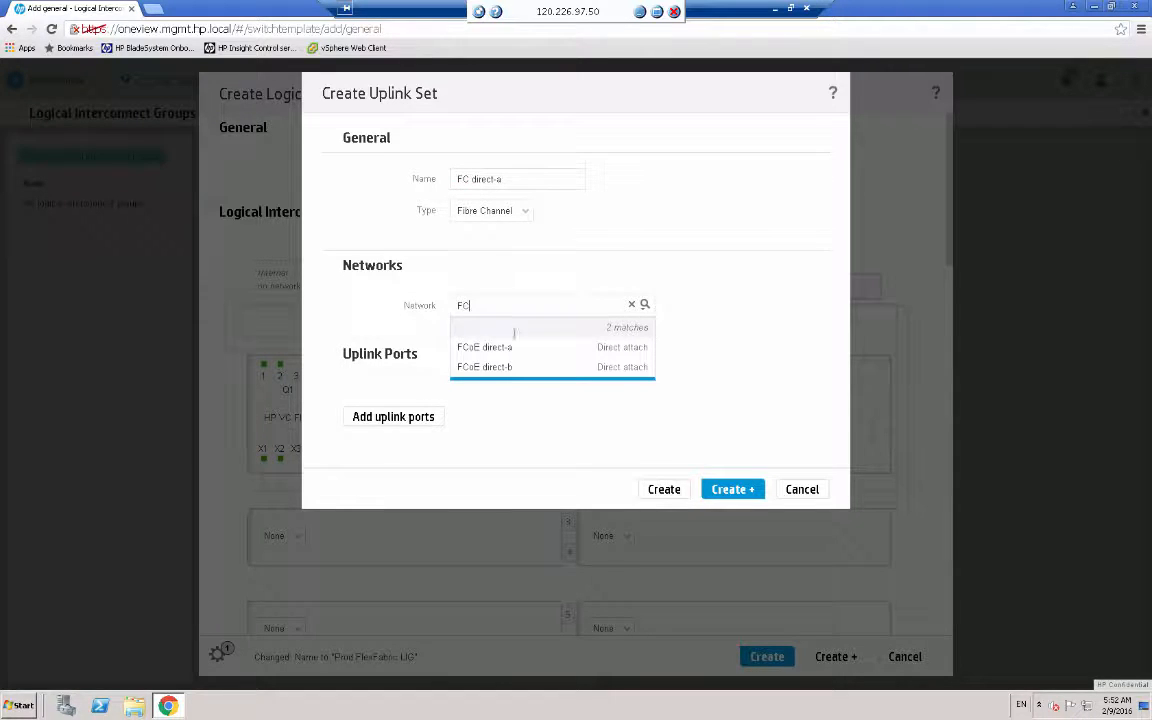
click(478, 350)
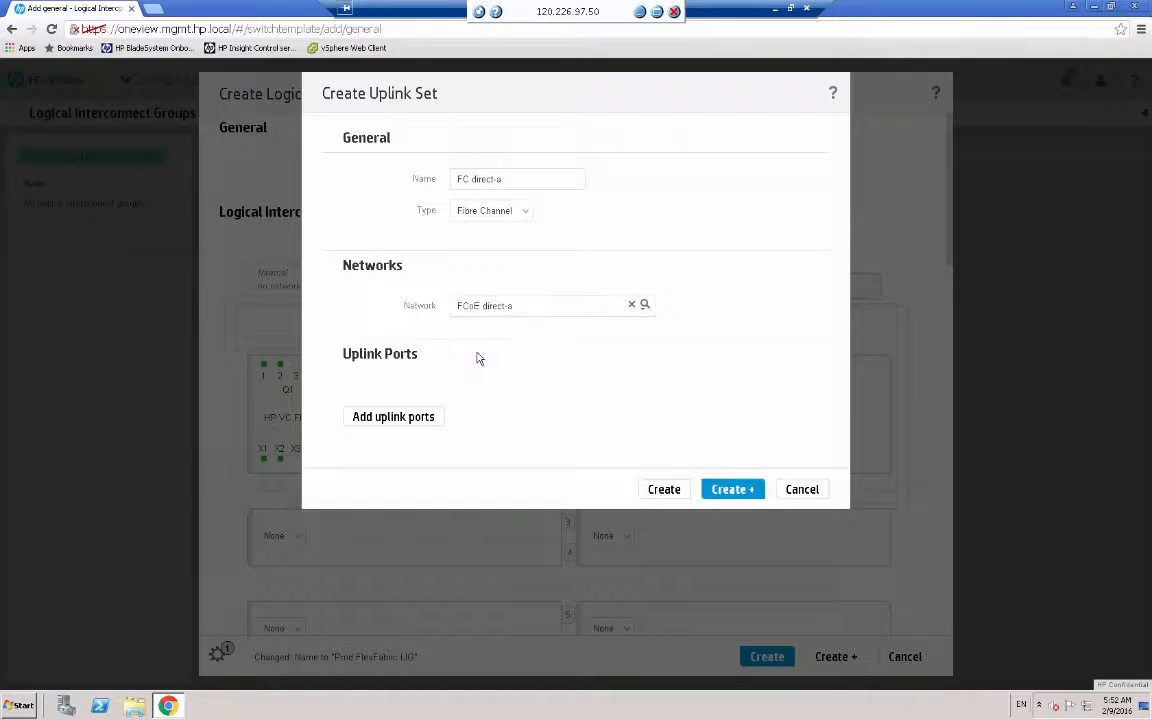
Step: Add bay 1 uplink port X3 to FC direct-a and create it, keeping the form ready for another set
click(389, 416)
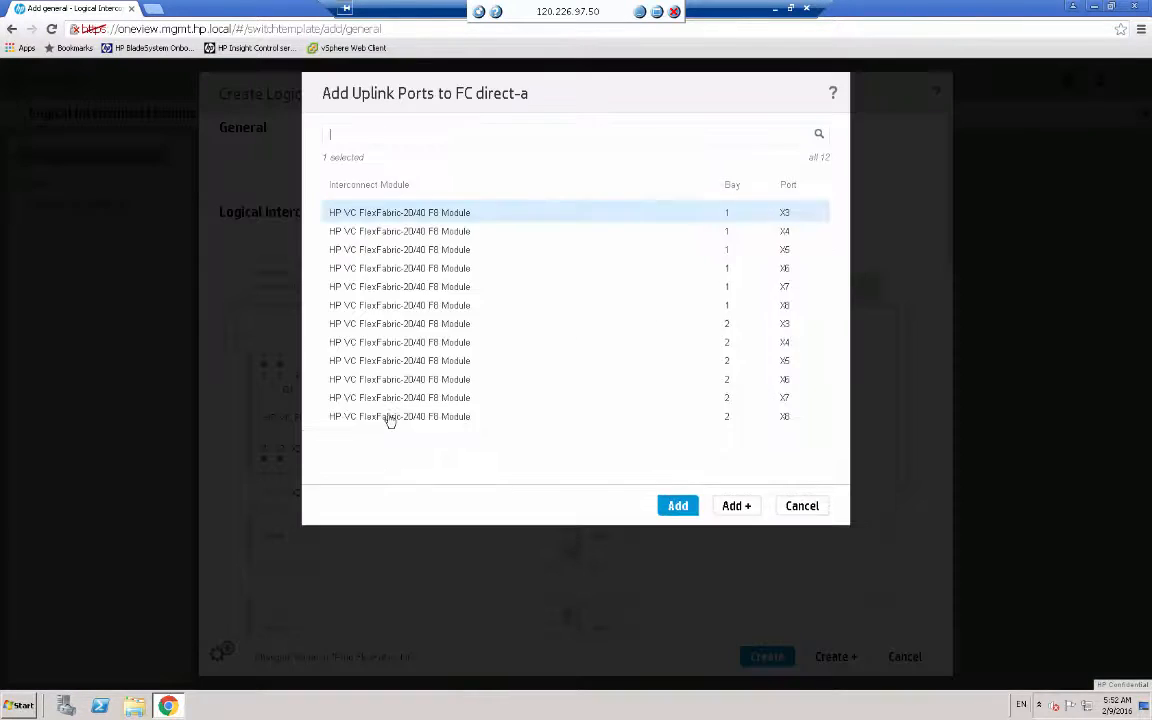
click(377, 212)
click(678, 505)
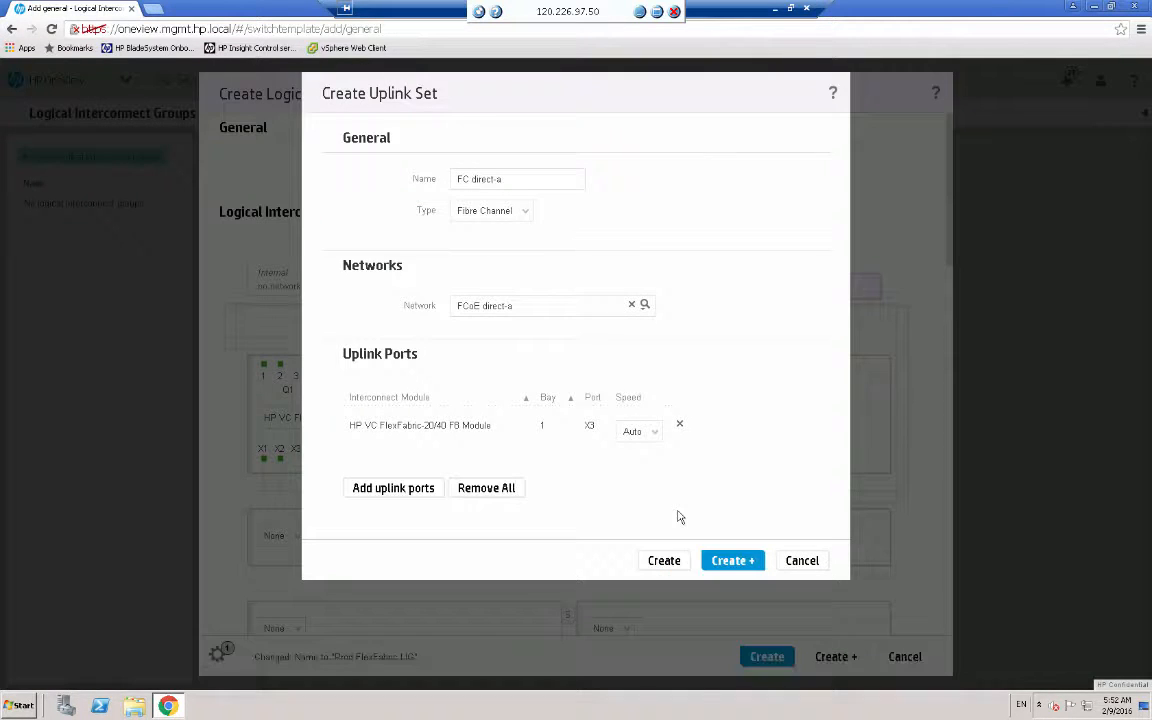
click(729, 562)
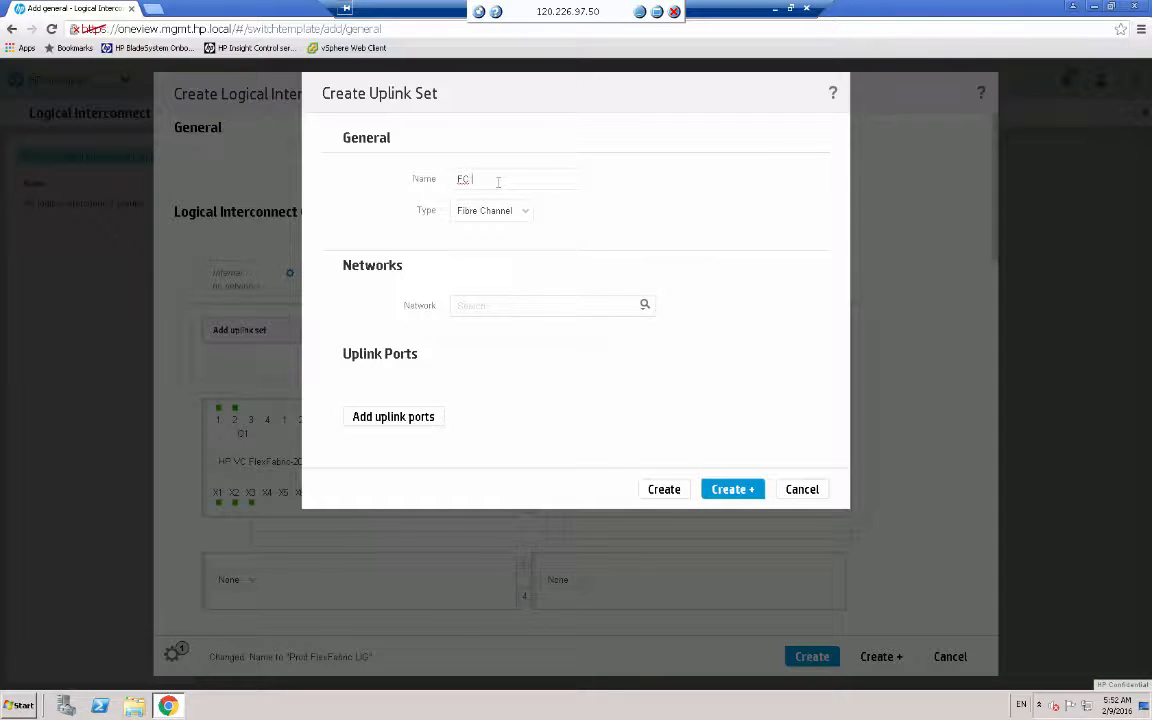
Step: Name the next Fibre Channel uplink set "FC direct-b" and assign it the FCoE direct-b network
text(FC direct-b)
click(491, 308)
text(FC)
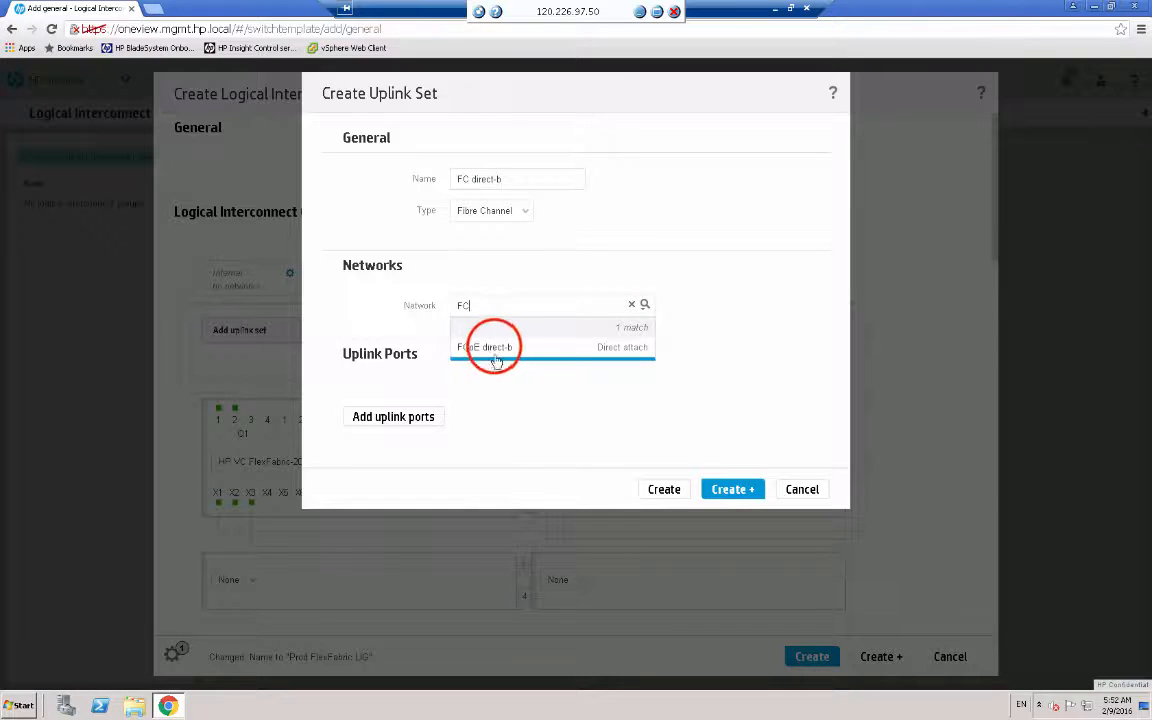
click(496, 350)
Step: Add bay 2 uplink port X3 to FC direct-b and create this last uplink set, returning to the interconnect group
click(399, 414)
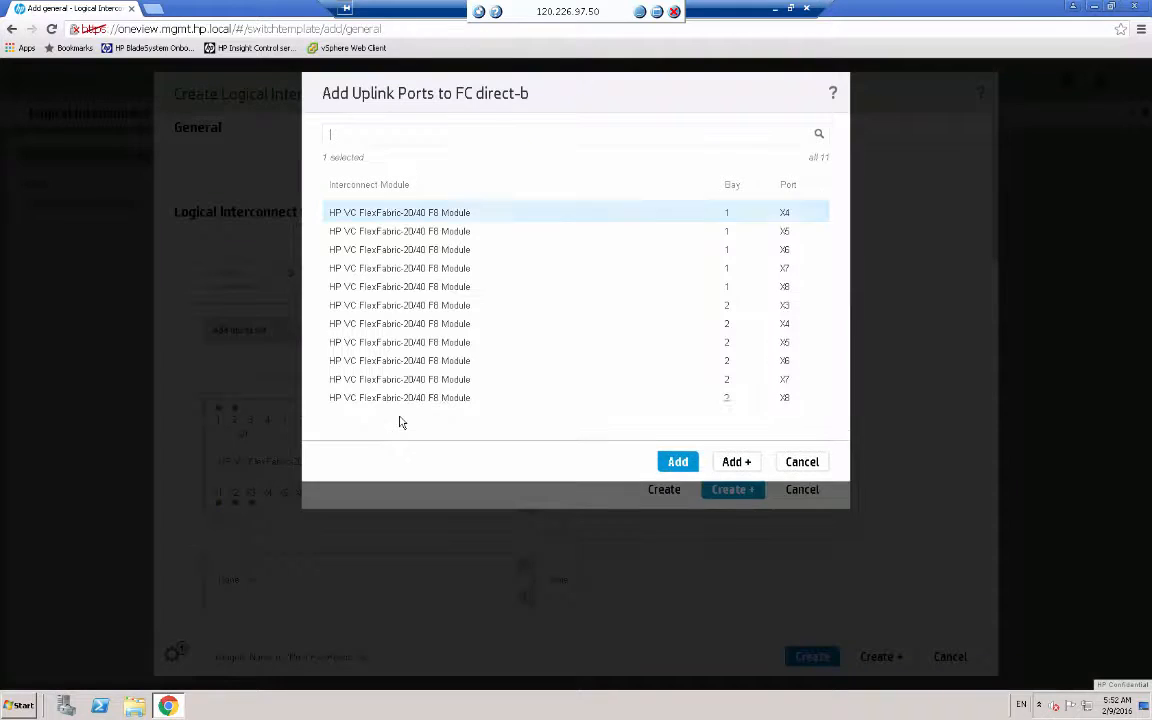
click(412, 305)
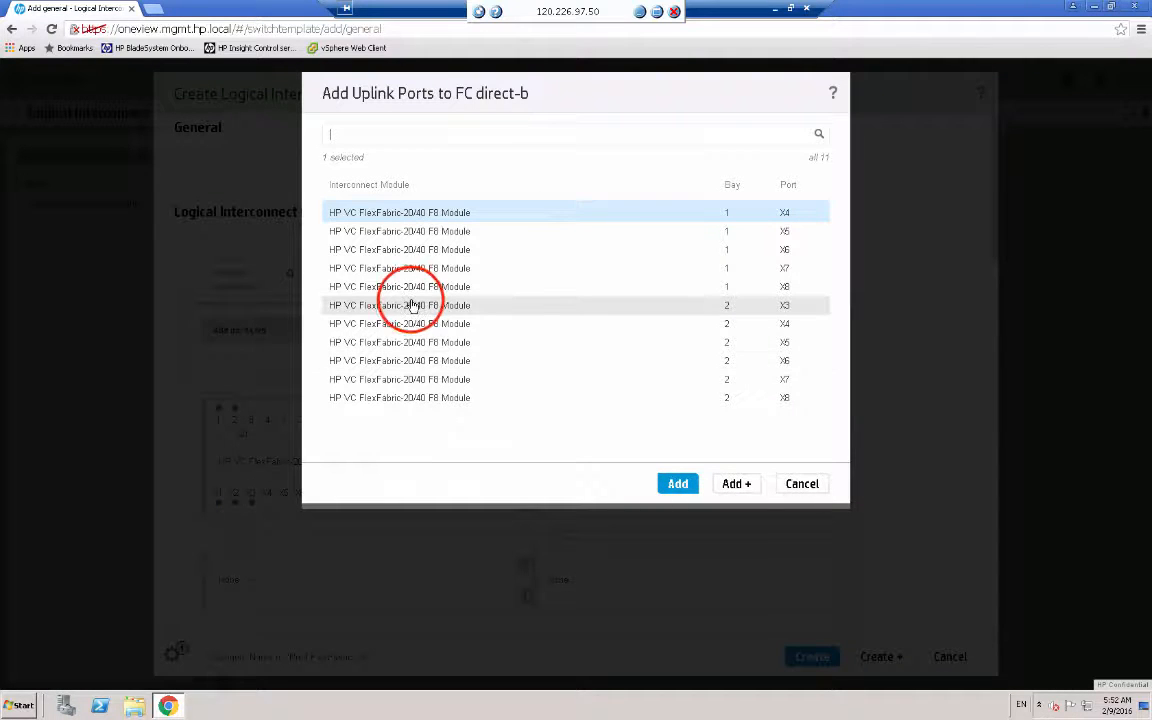
click(678, 483)
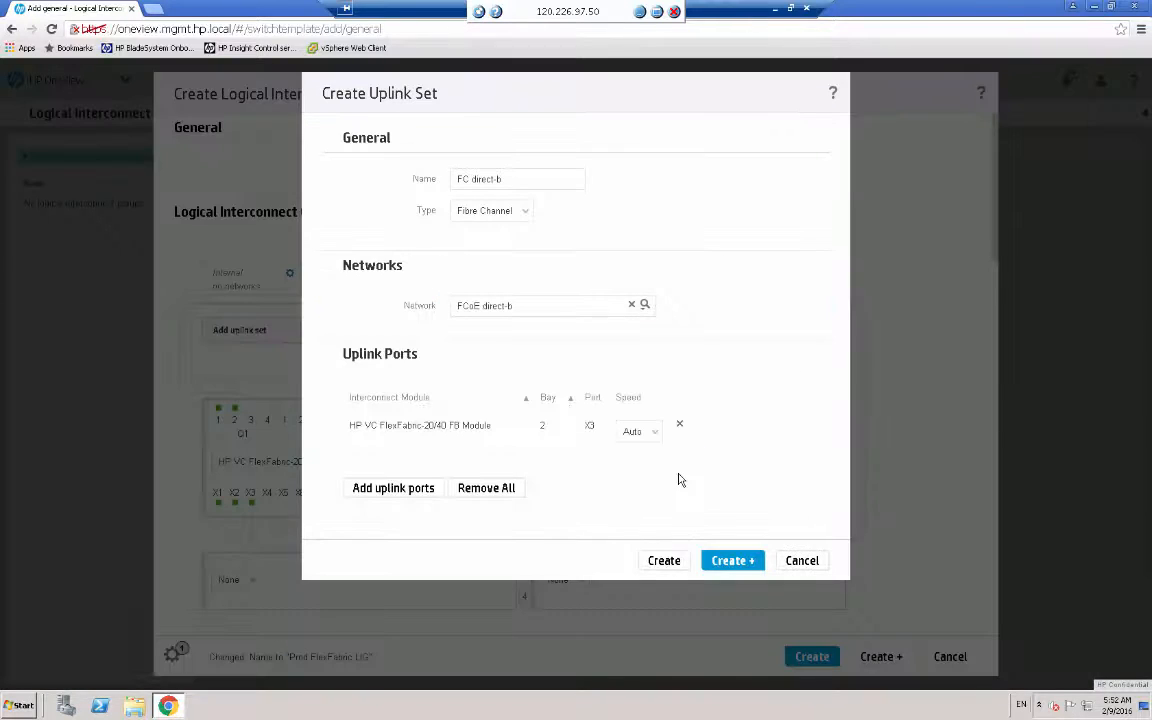
click(662, 561)
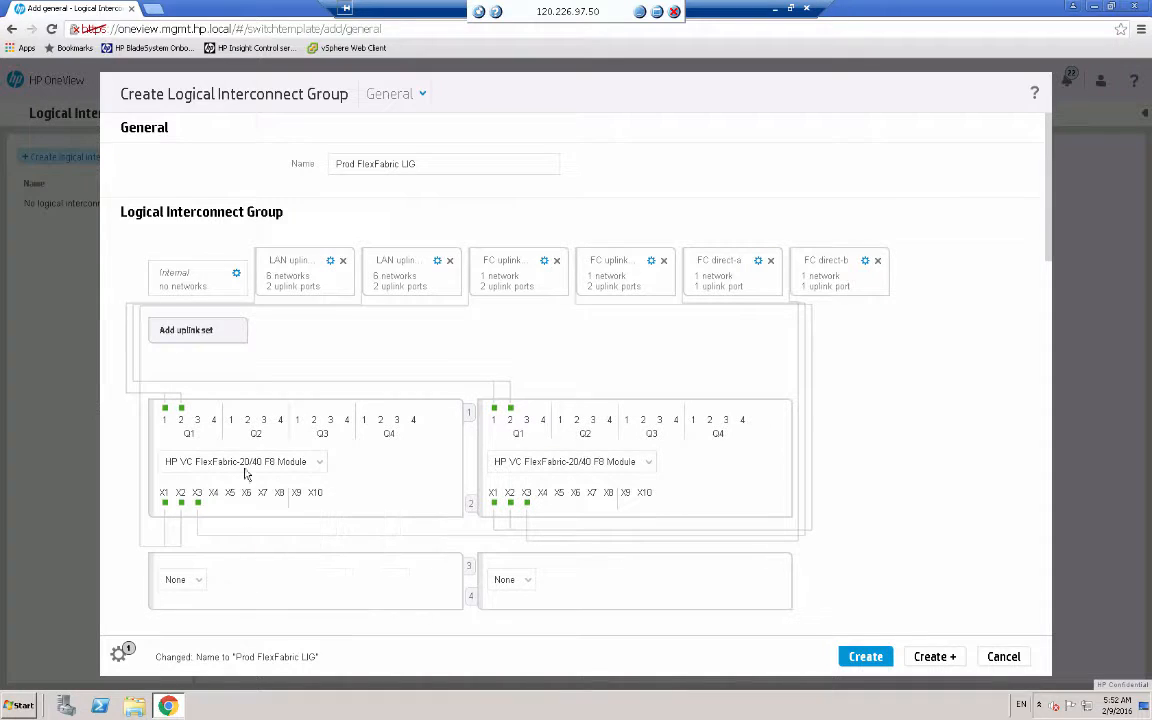
Step: Check the port connections of each LAN and FC uplink set and create the Prod FlexFabric LIG logical interconnect group
click(304, 278)
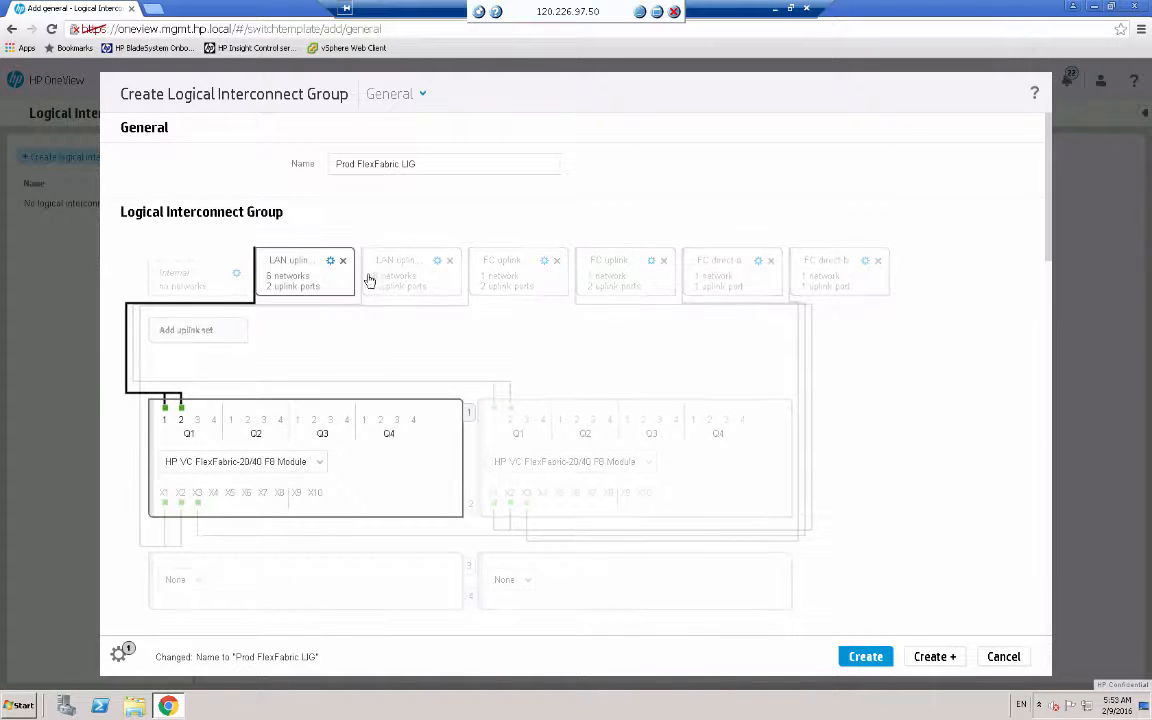
click(408, 276)
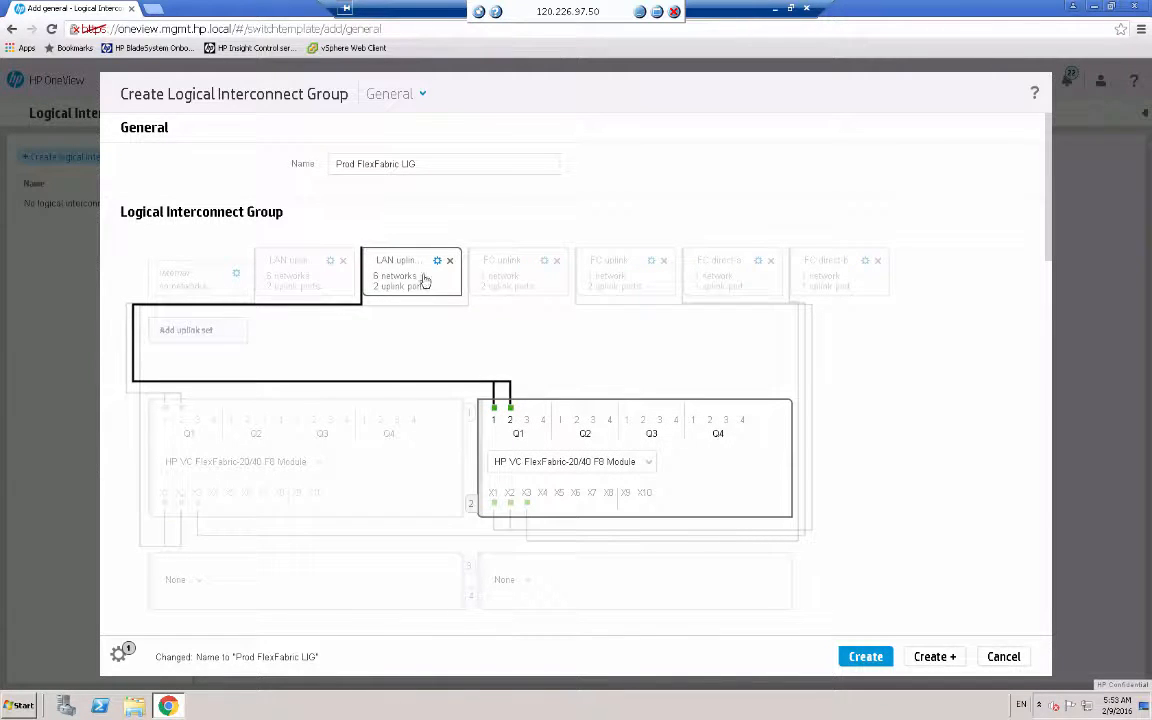
click(503, 280)
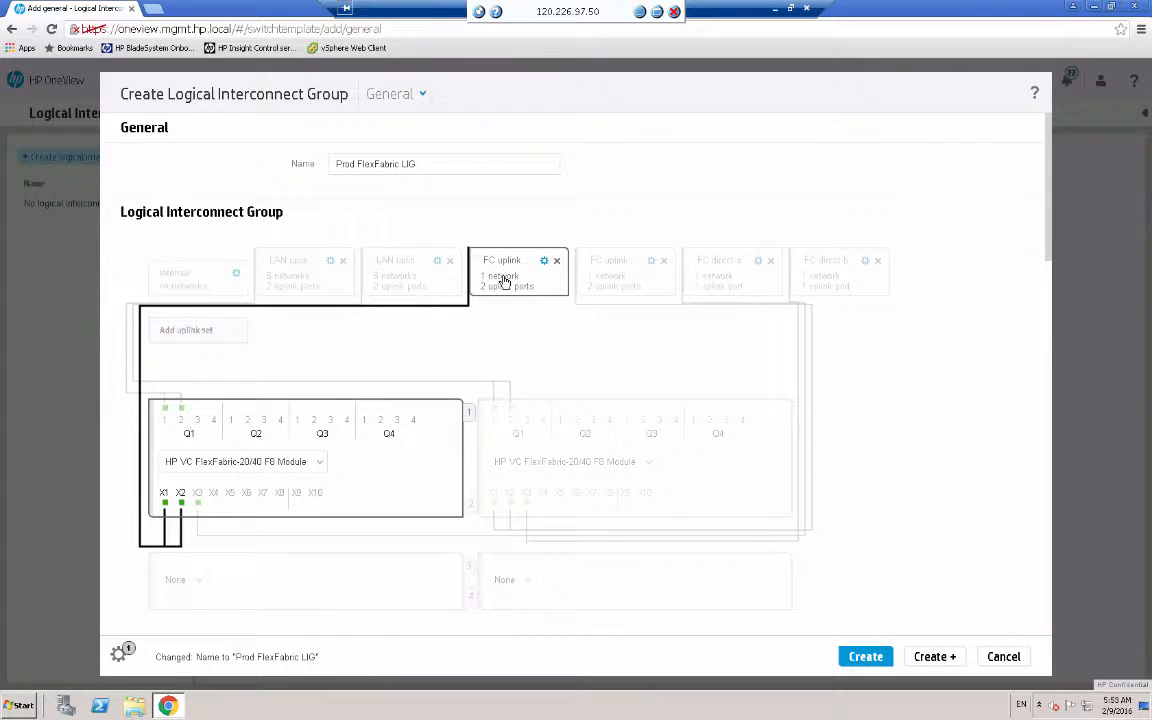
click(622, 285)
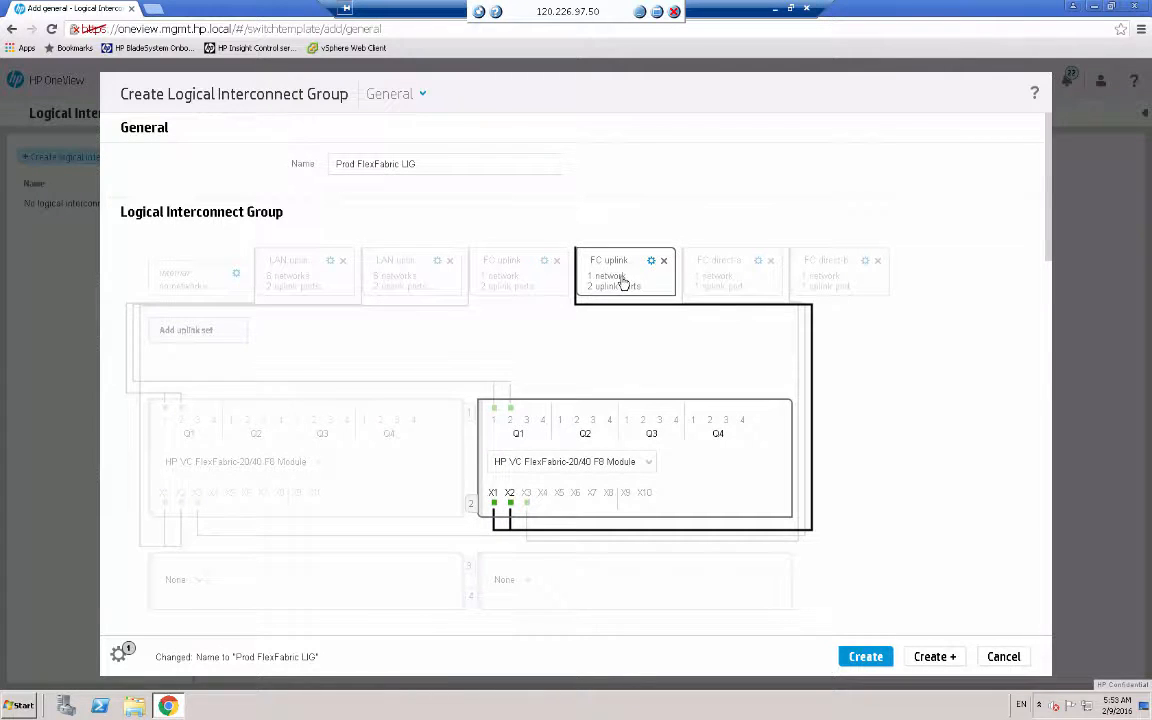
click(722, 283)
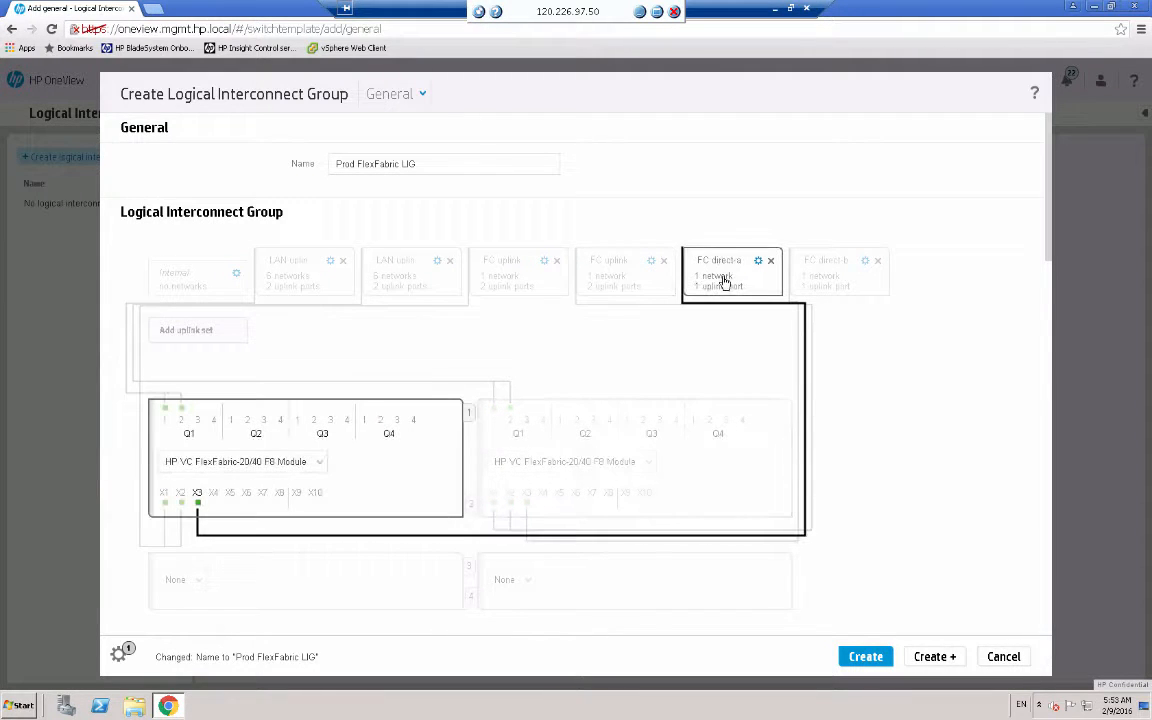
click(828, 283)
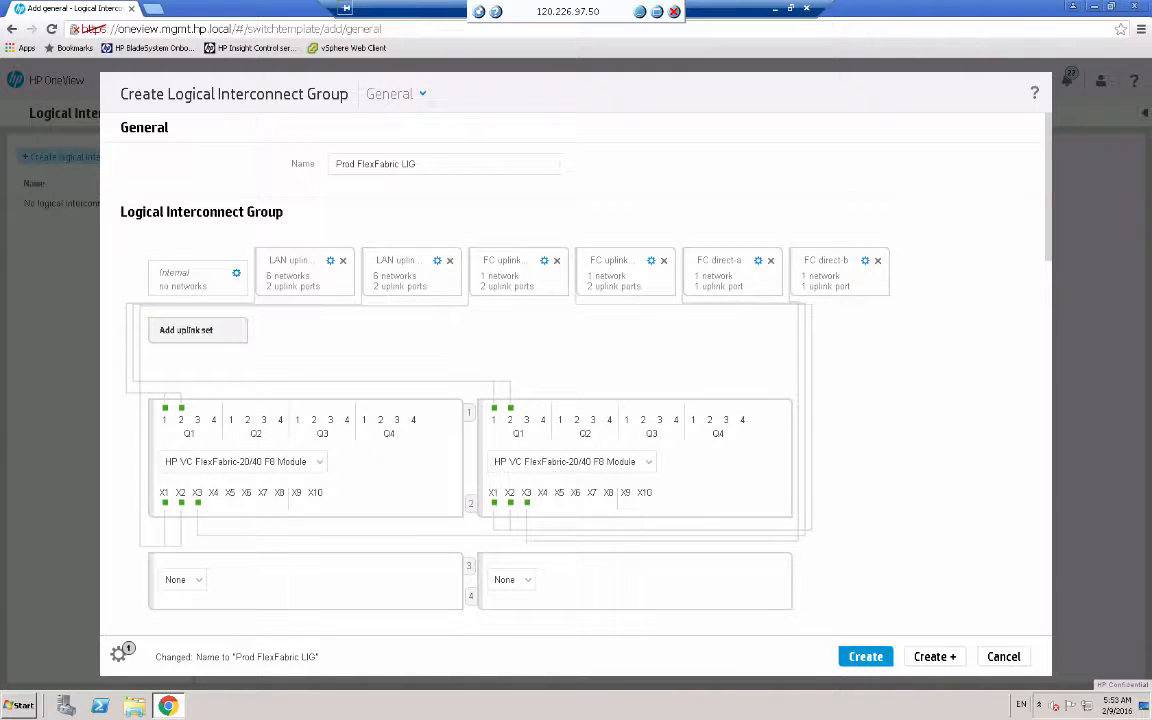
click(865, 657)
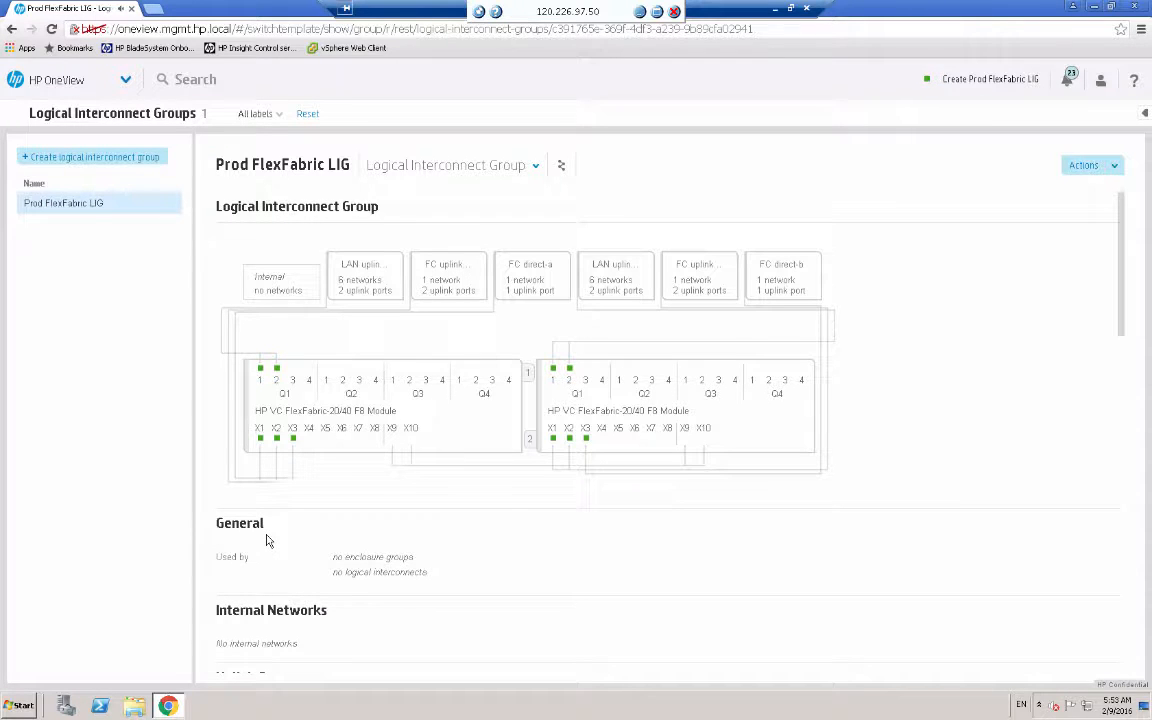
Step: Go to the enclosure groups and start a new one named "Prod enclosure group"
click(125, 82)
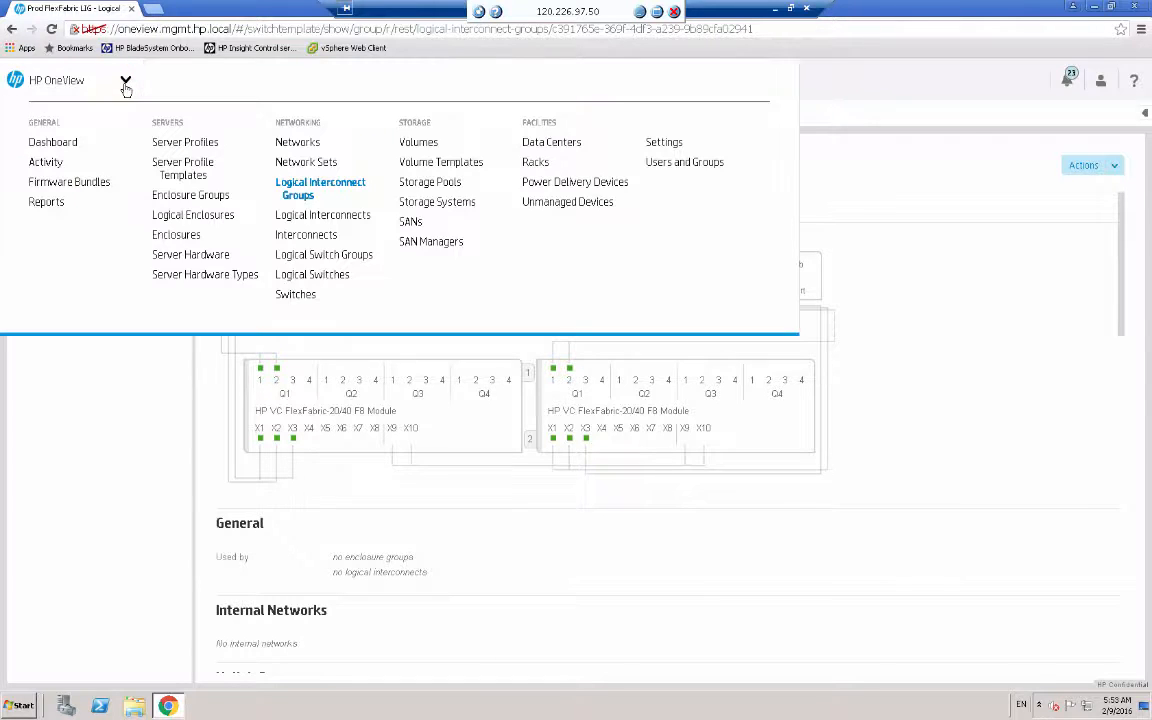
click(203, 202)
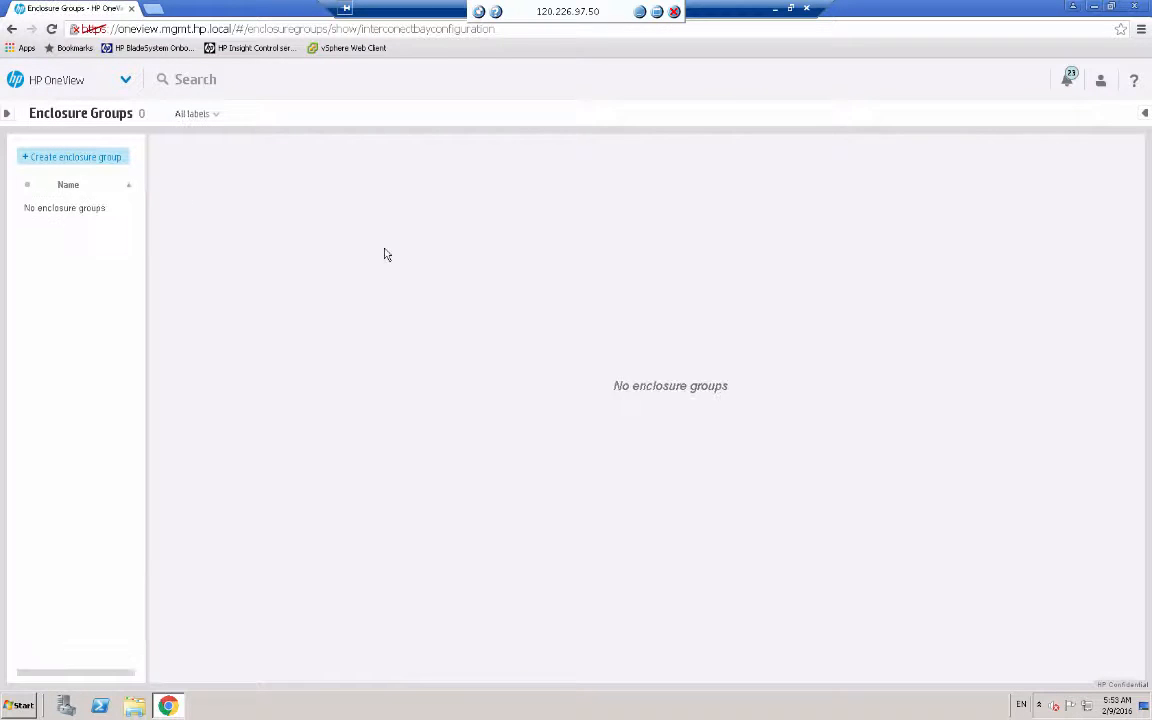
click(69, 159)
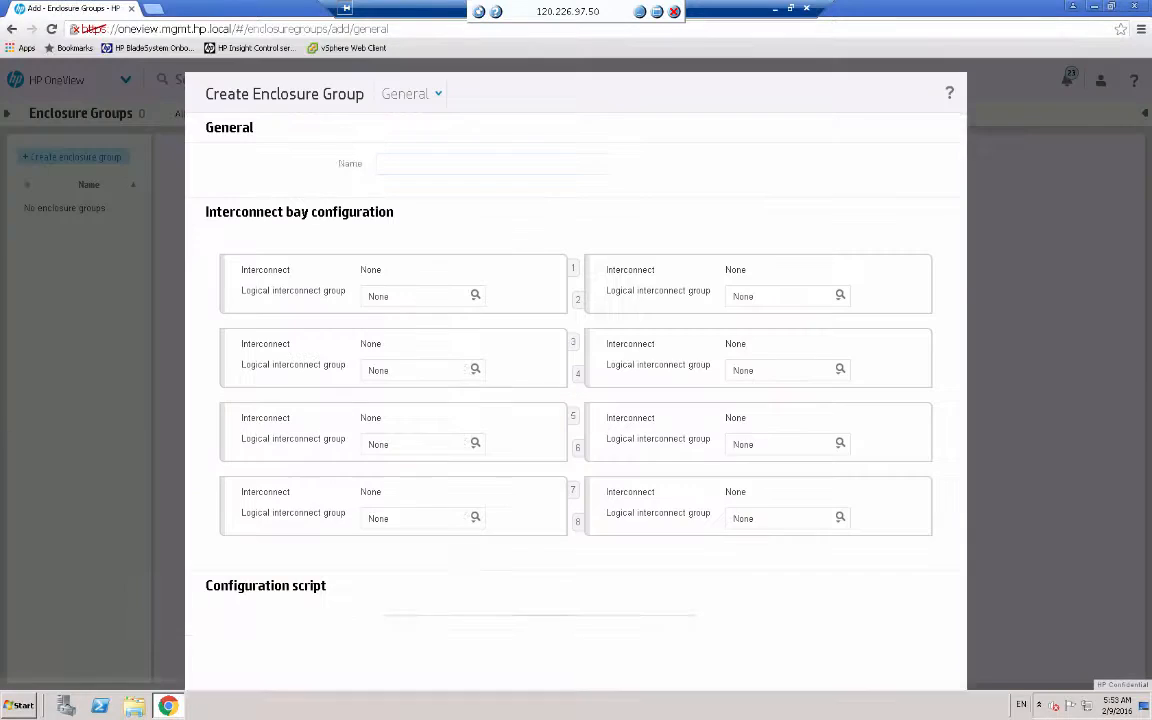
click(411, 162)
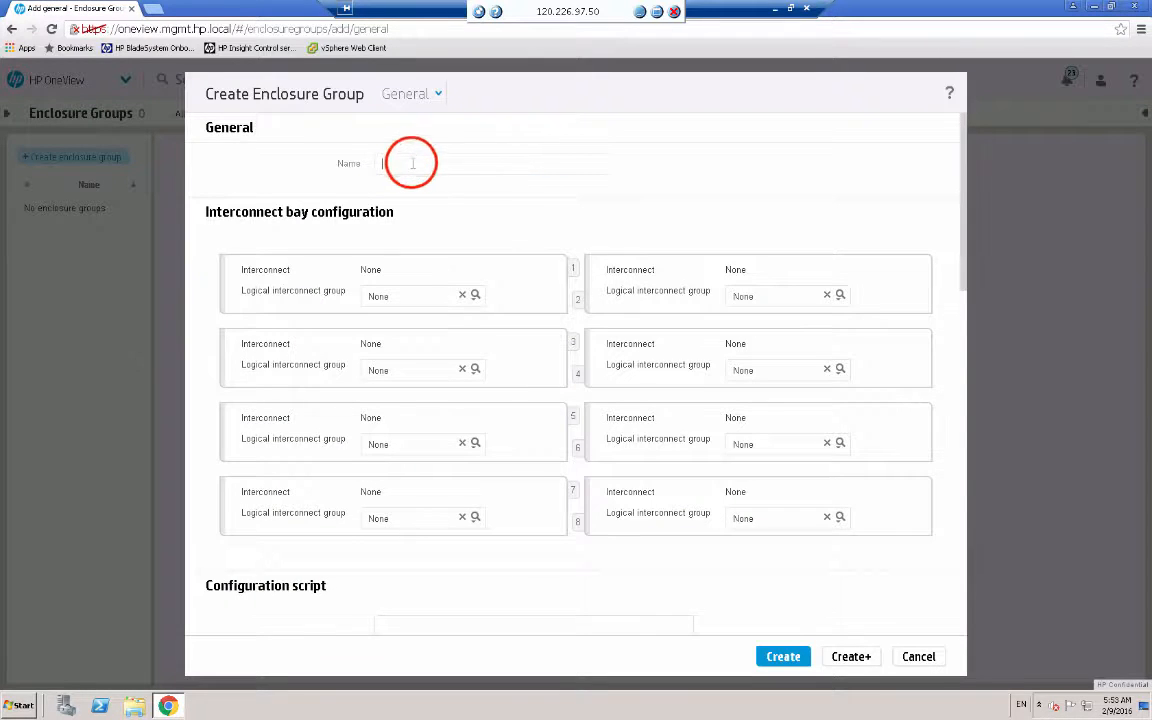
text(Pro)
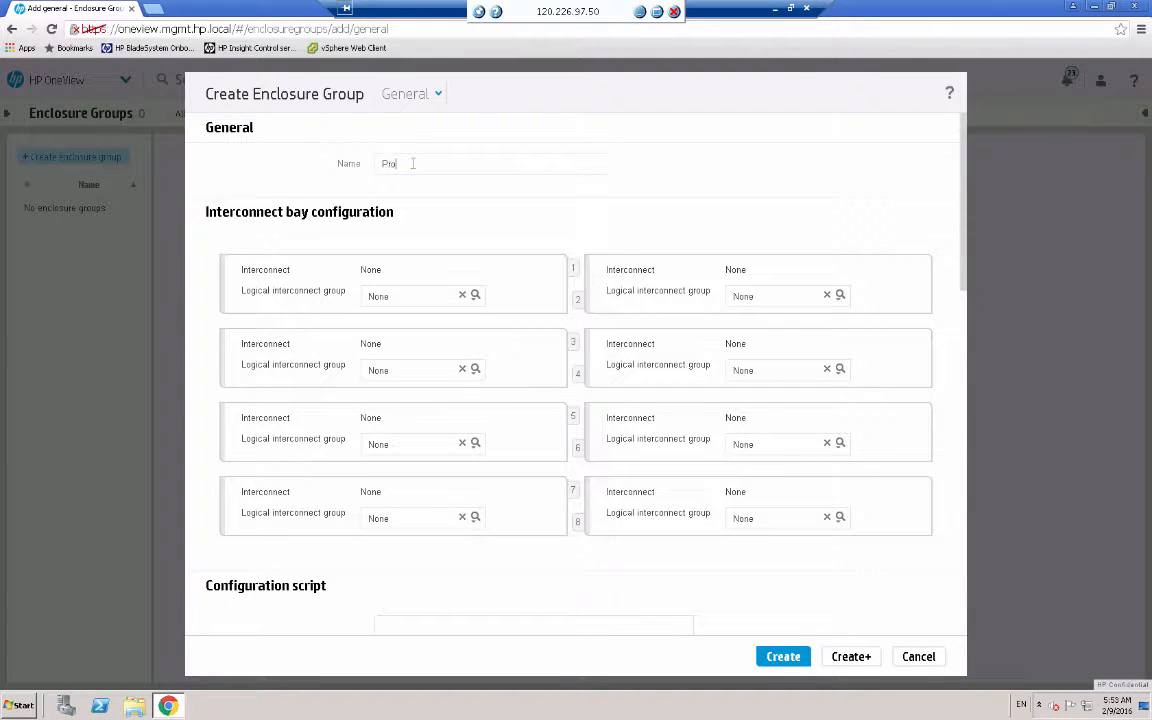
text(d enclosure group)
Step: Assign Prod FlexFabric LIG to interconnect bays 1 and 2 and create the enclosure group
click(431, 295)
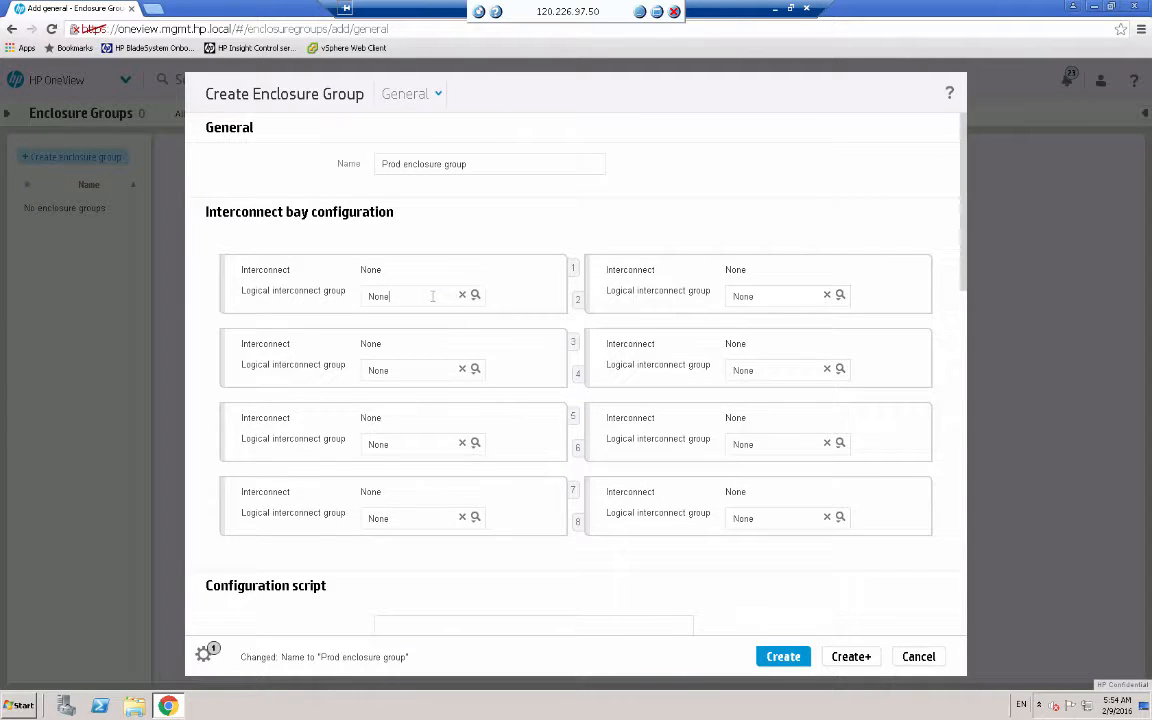
click(475, 296)
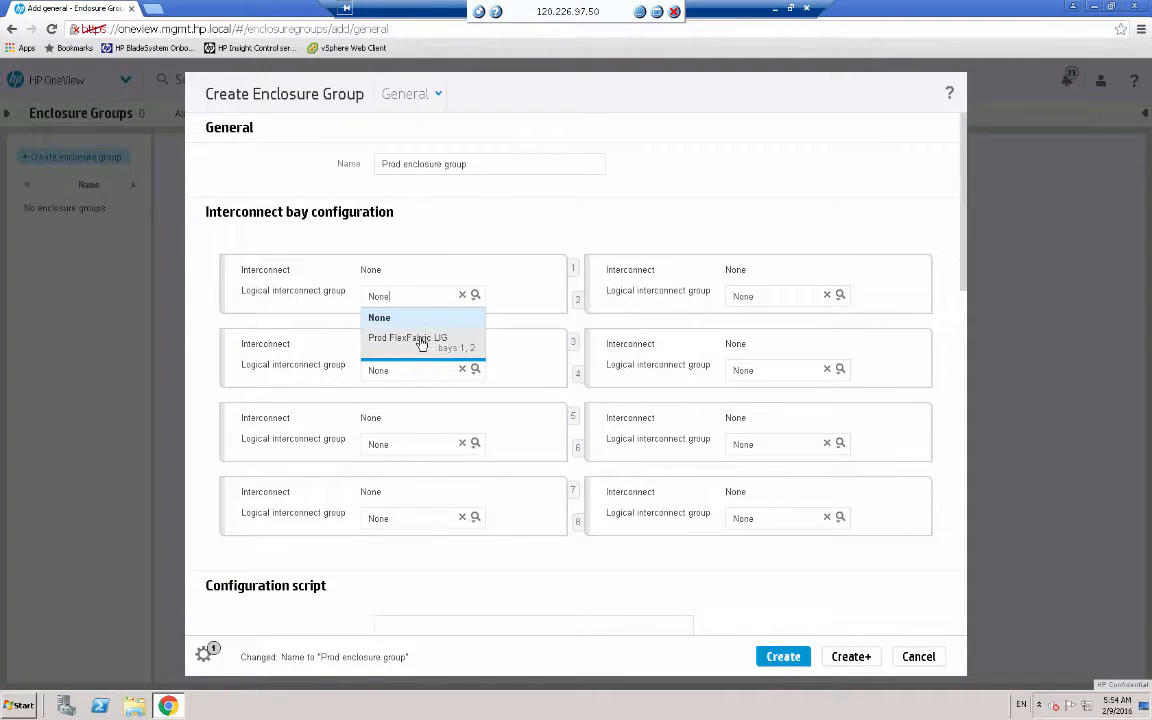
click(421, 342)
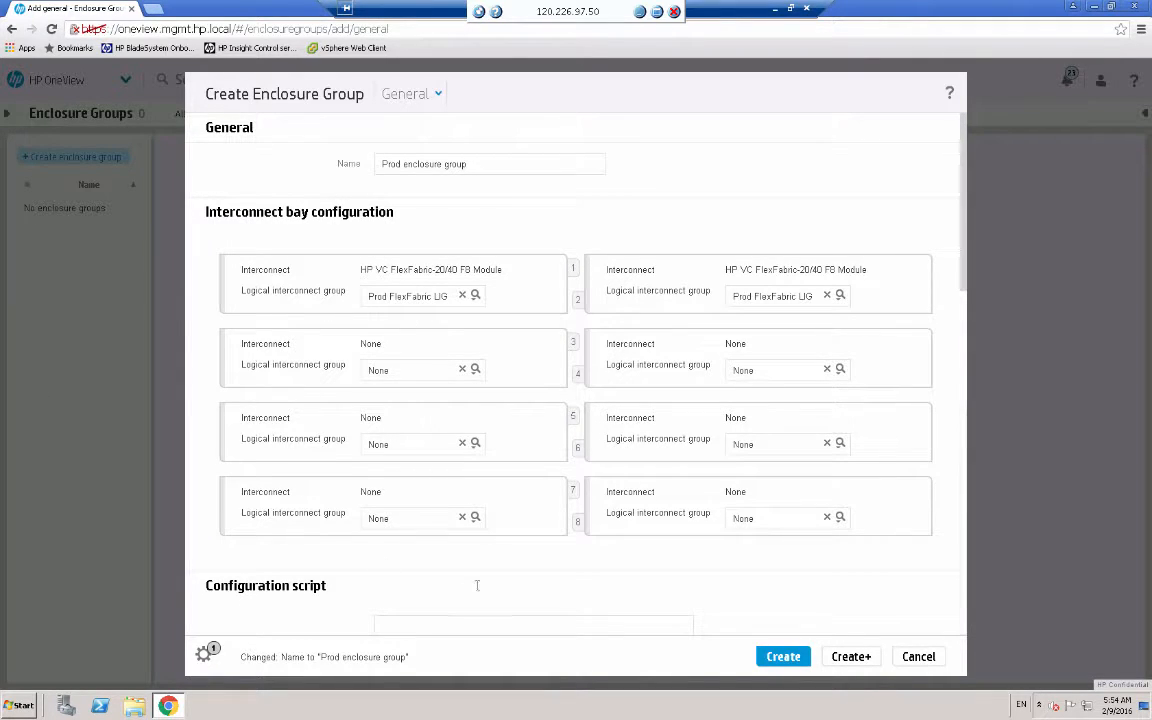
click(786, 657)
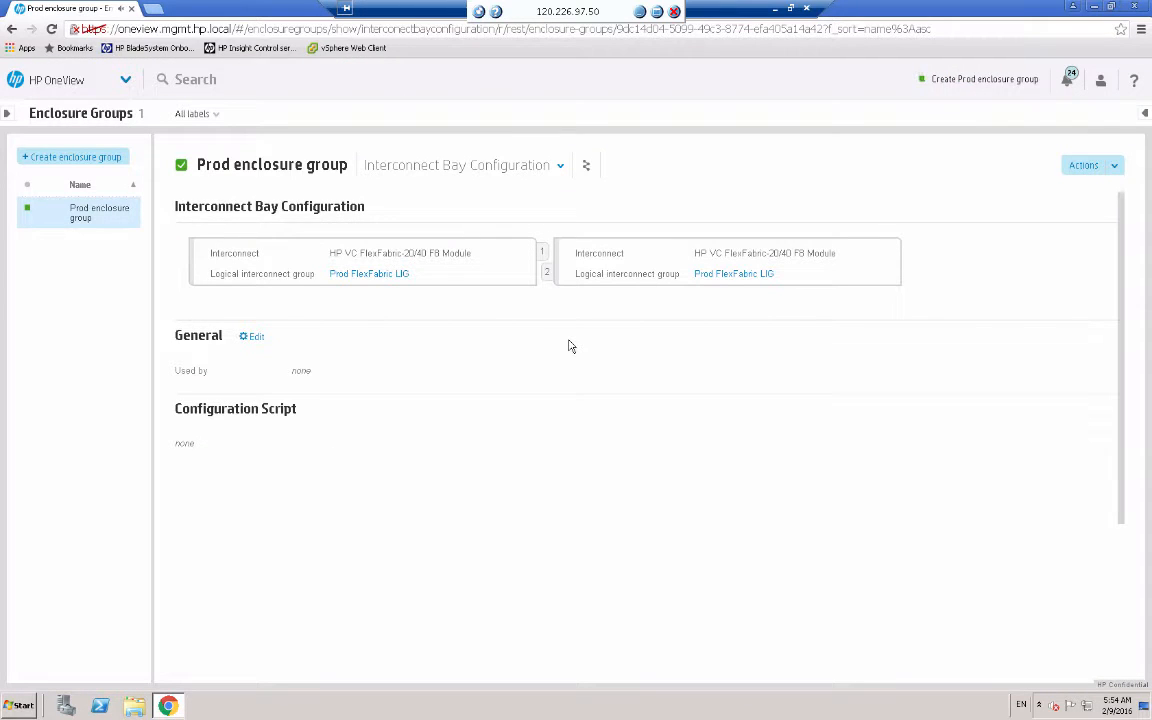
Step: Open the Map view of Prod enclosure group to examine its relationships
click(560, 166)
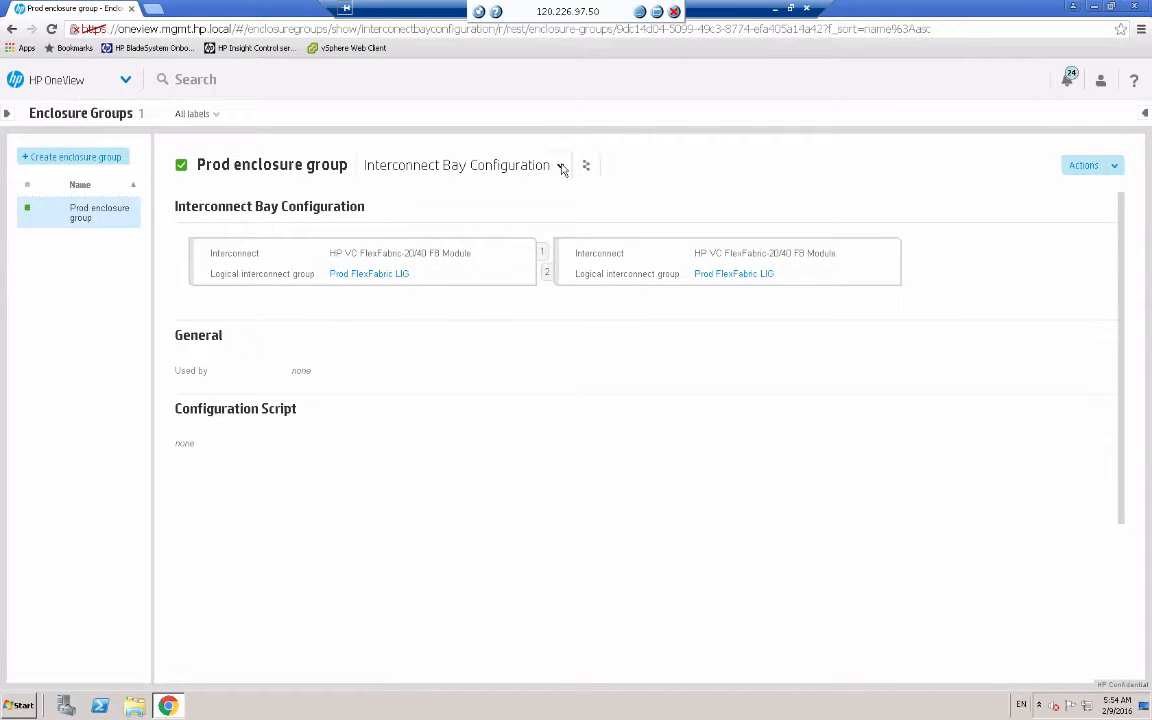
click(385, 292)
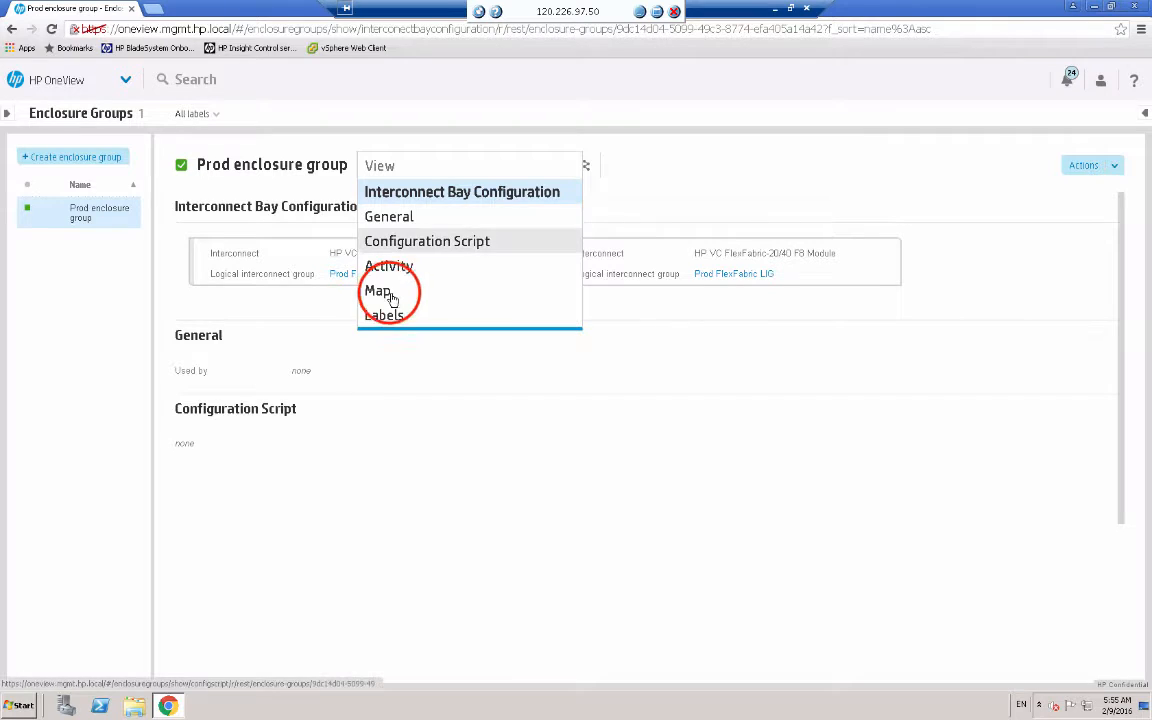